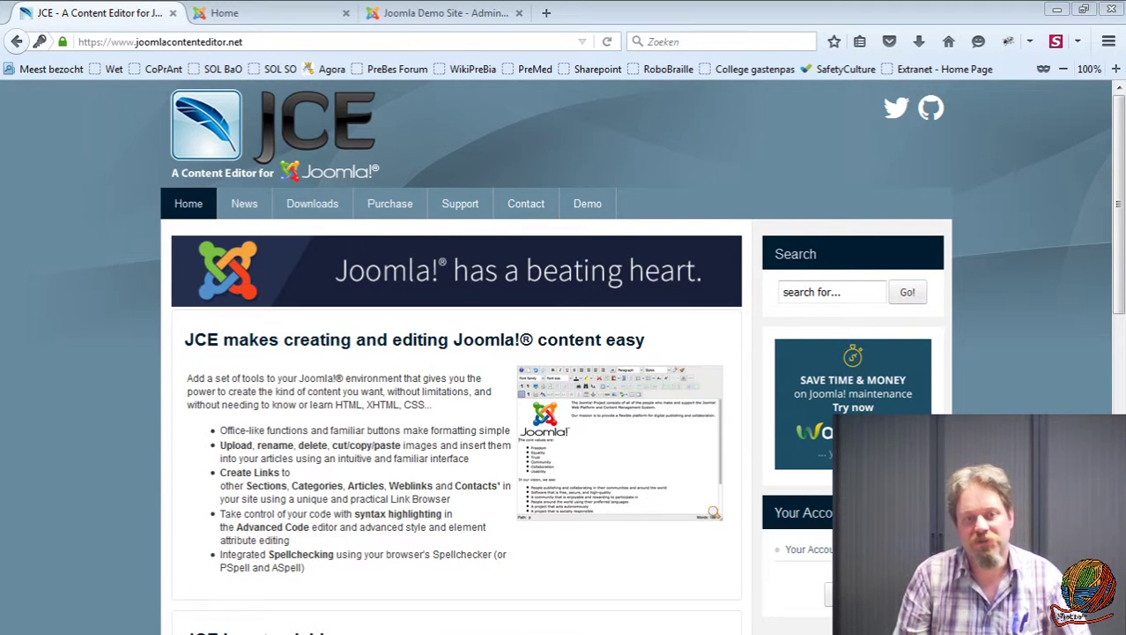
Open the Joomla administration's Global Configuration to check which default editor is set, and close it without changes.
left_click(291, 15)
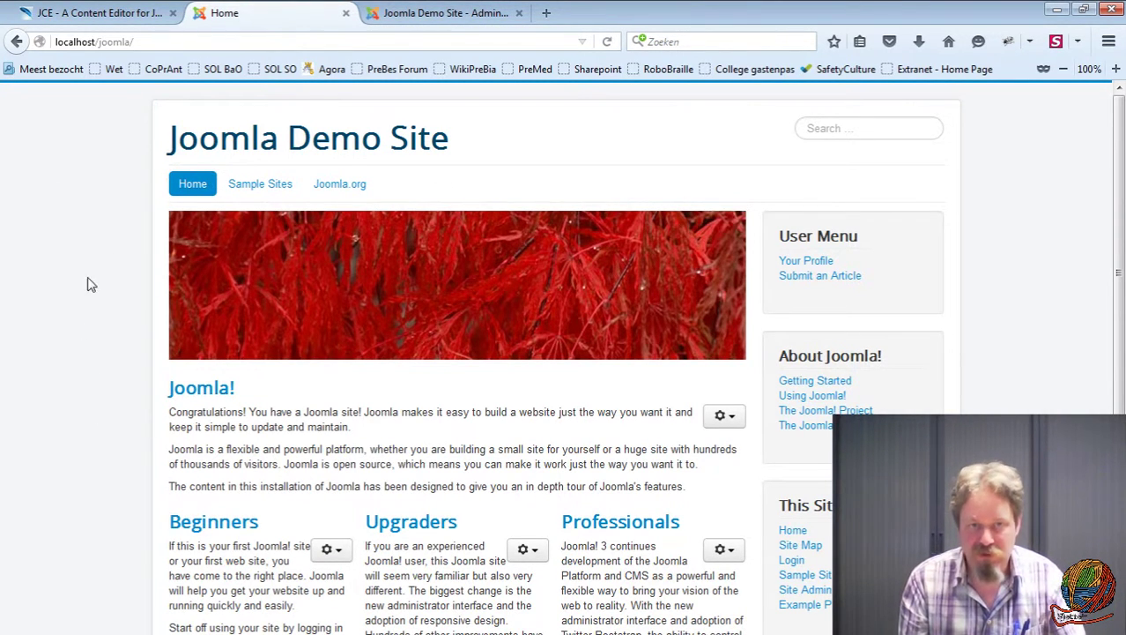
left_click(392, 13)
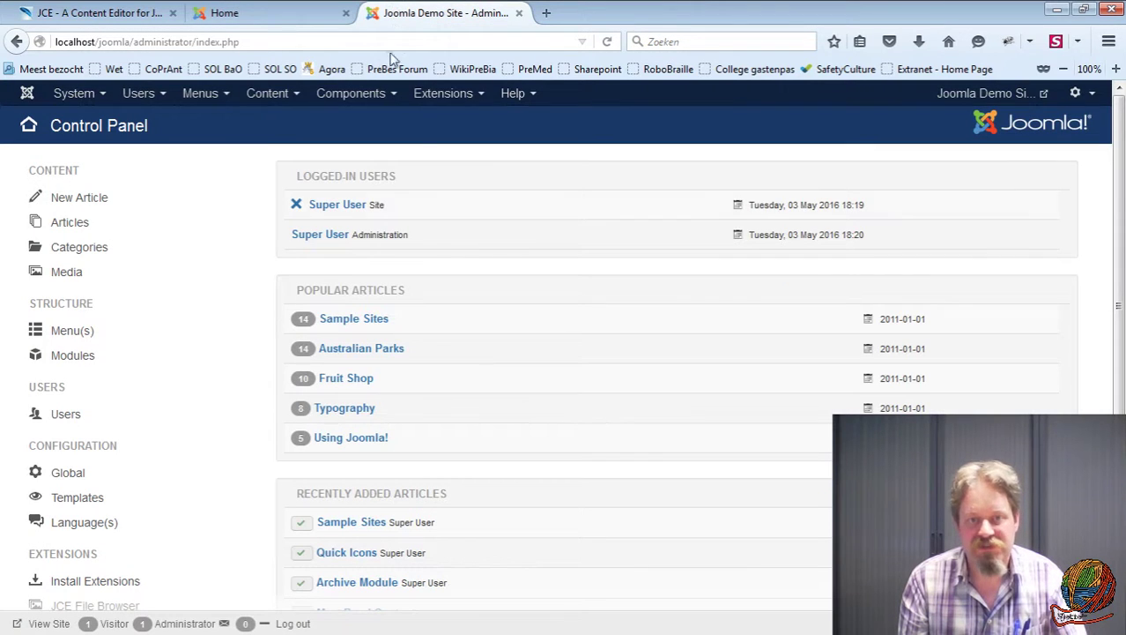
left_click(227, 413)
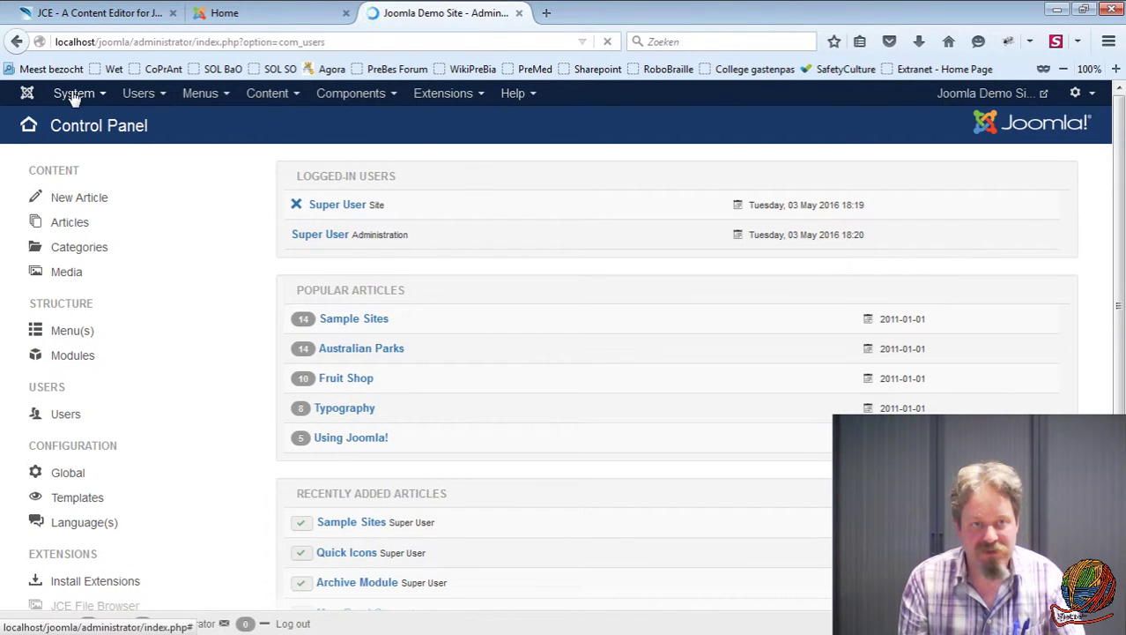
left_click(74, 93)
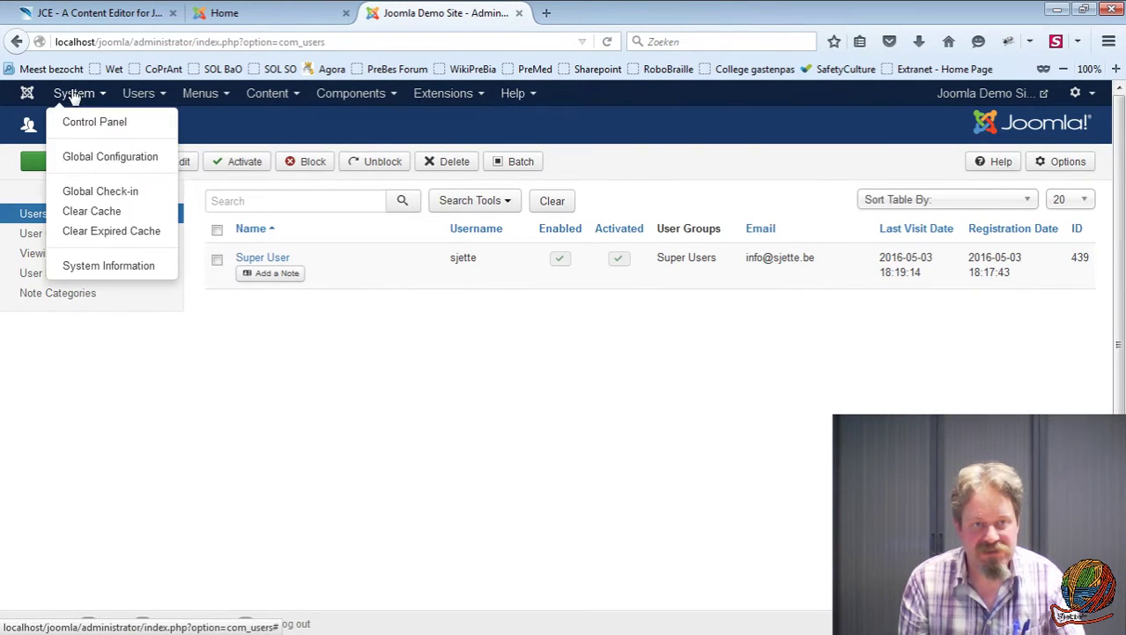
left_click(82, 159)
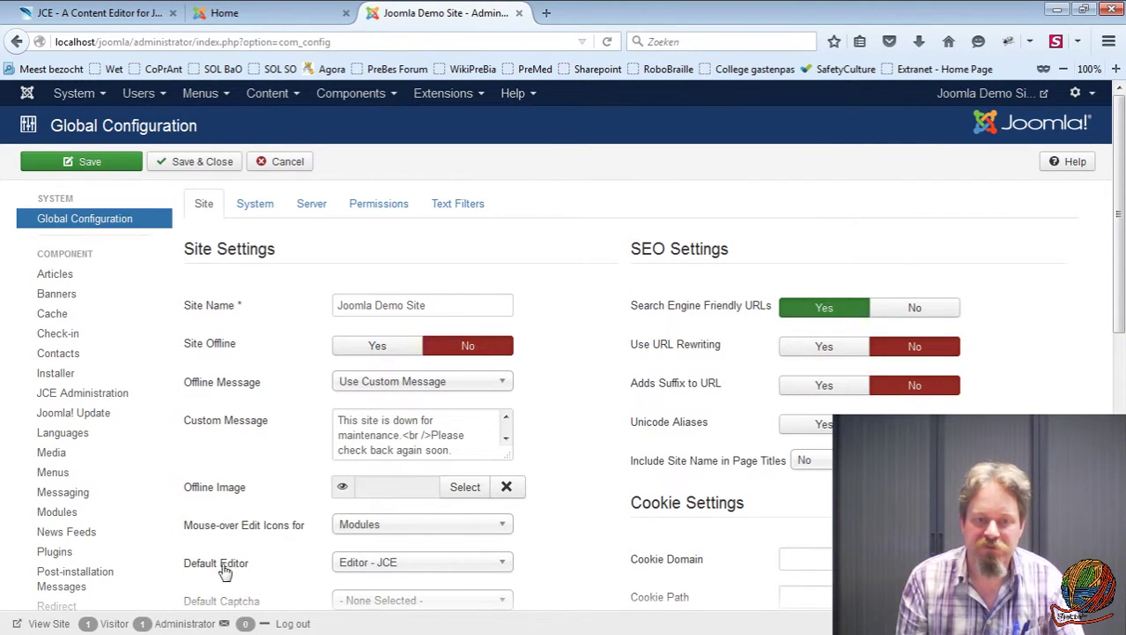
left_click(280, 162)
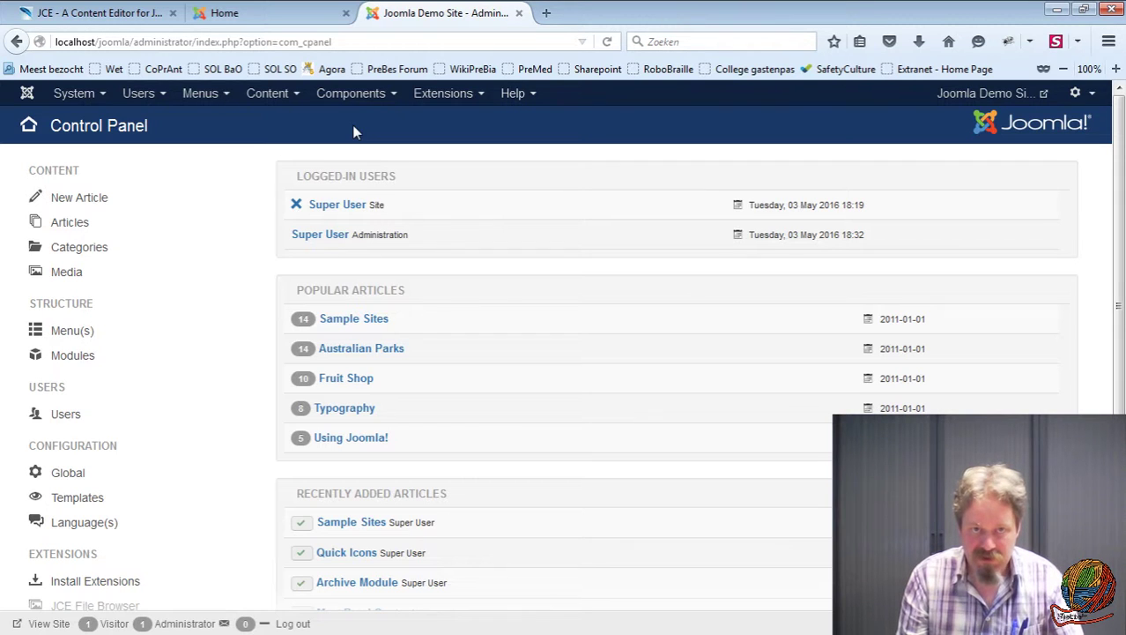
Open a blank new article to examine the JCE editor toolbar, and cancel the article.
left_click(253, 94)
mouse_move(253, 121)
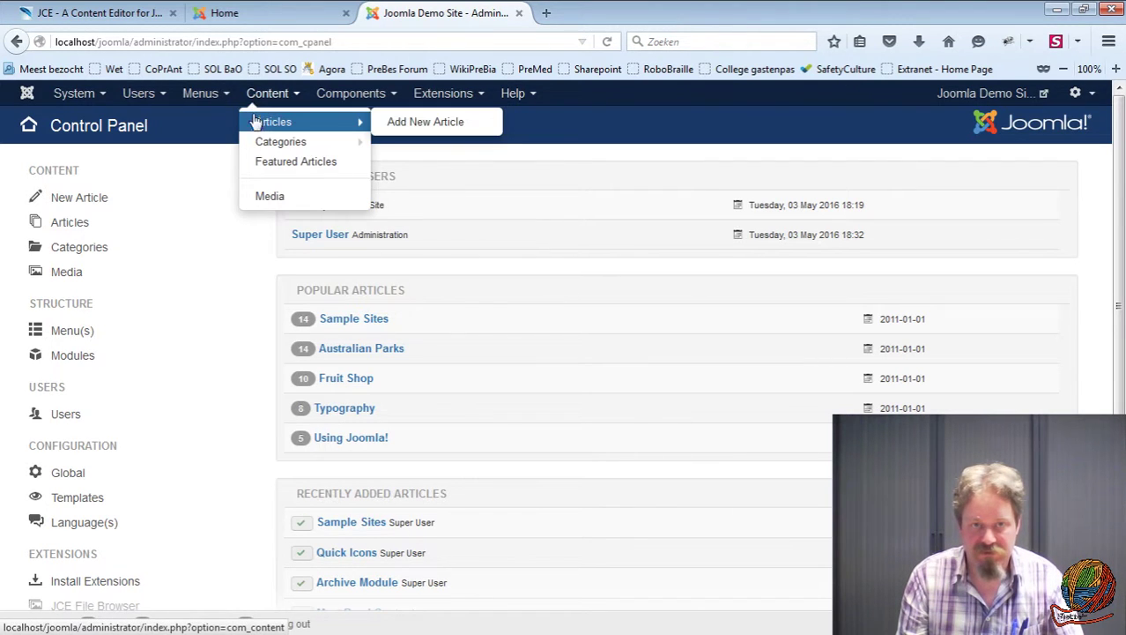
left_click(397, 128)
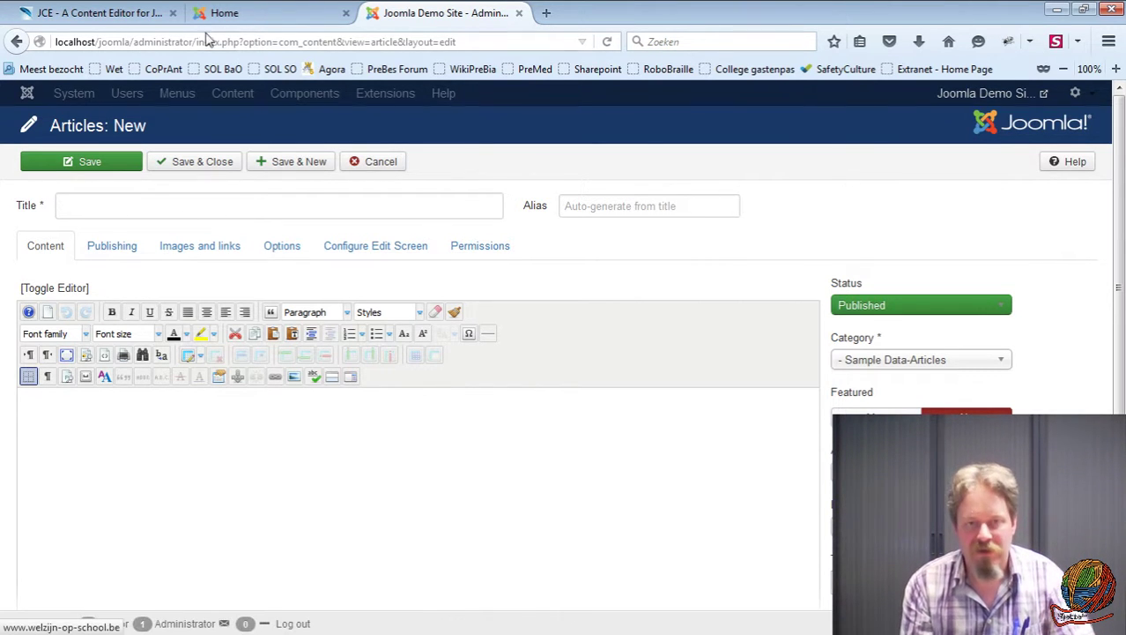
left_click(372, 164)
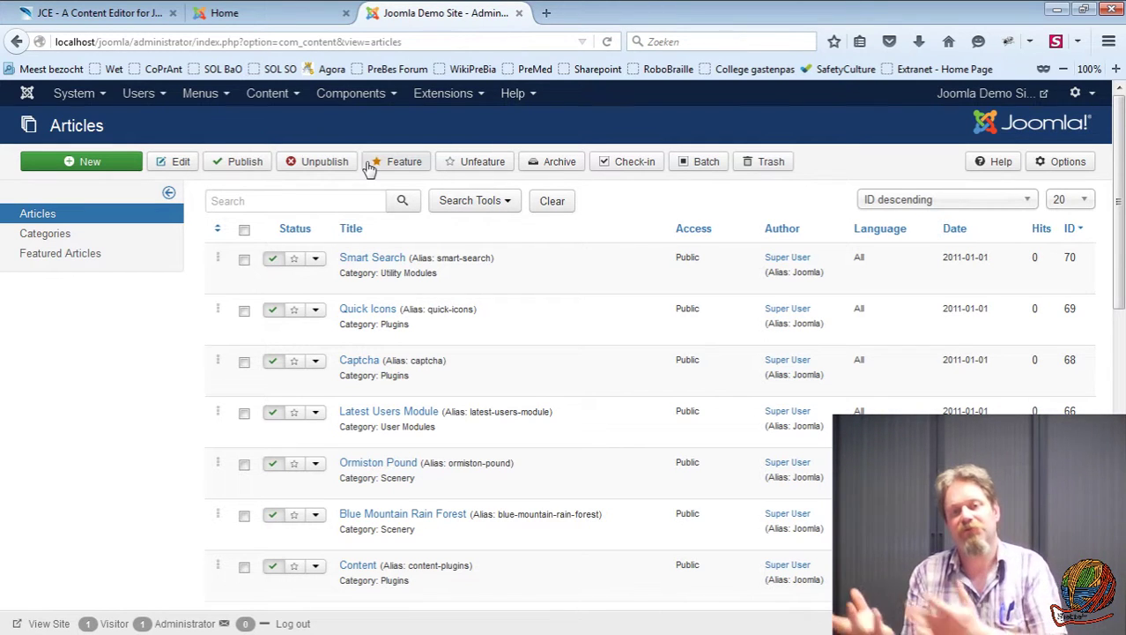
Open the JCE Editor Global Configuration and set the Doctype for HTML validation to HTML5.
left_click(349, 96)
mouse_move(367, 163)
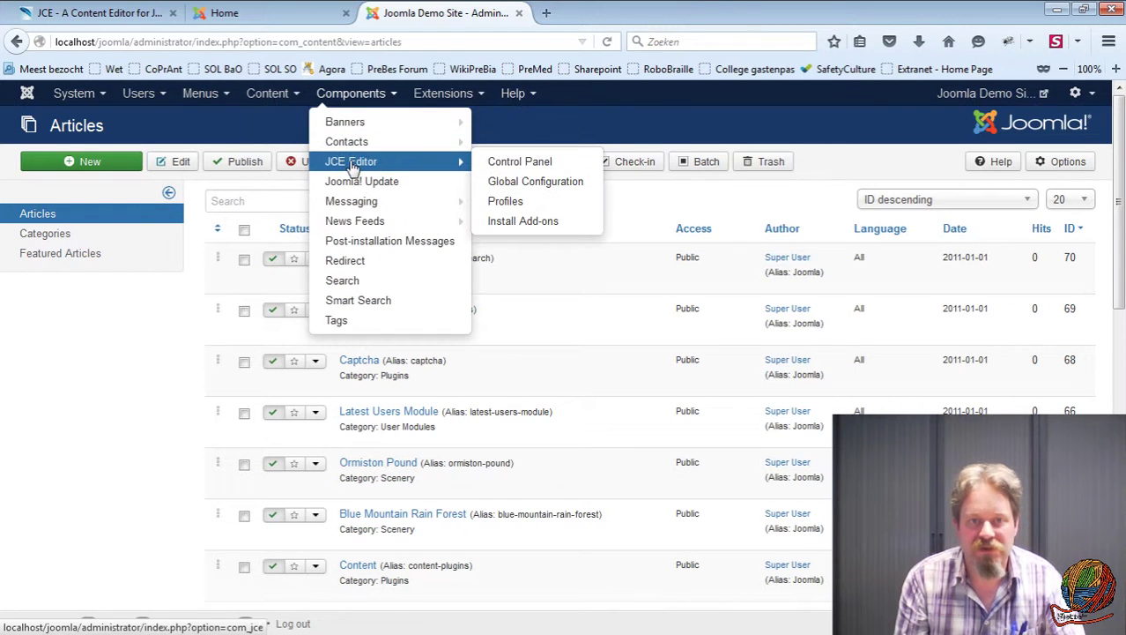
left_click(494, 162)
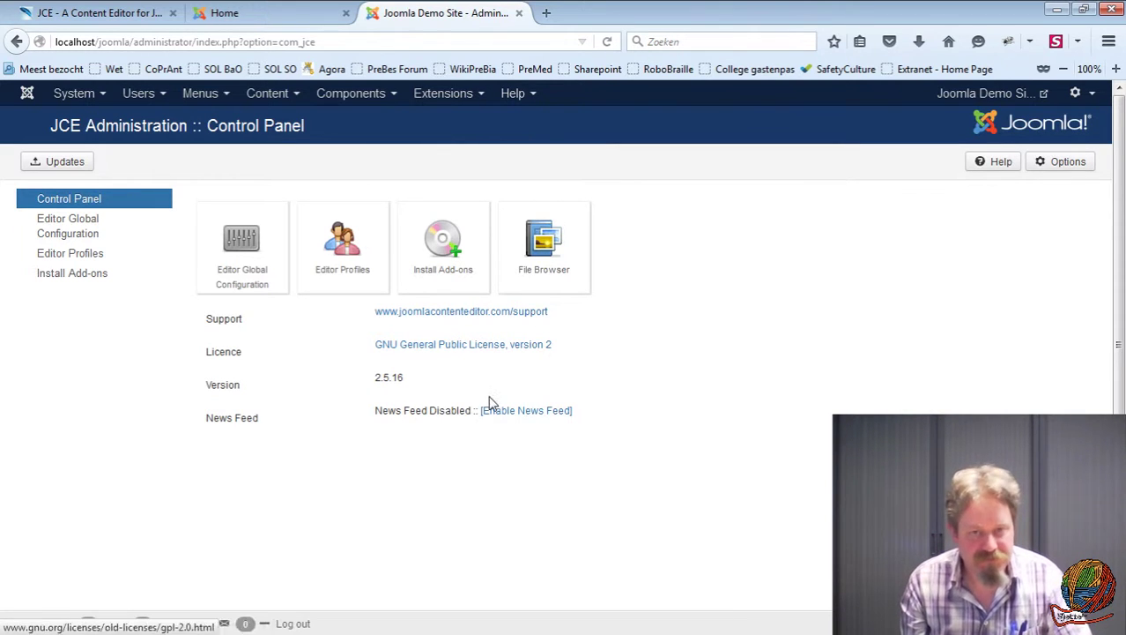
left_click(238, 247)
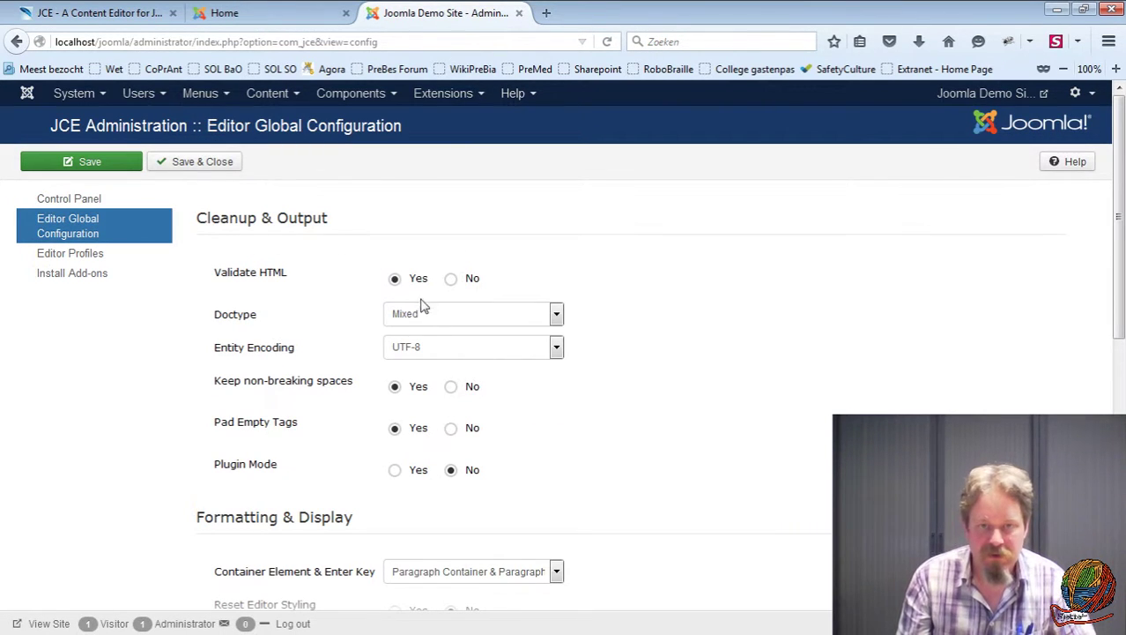
mouse_move(304, 320)
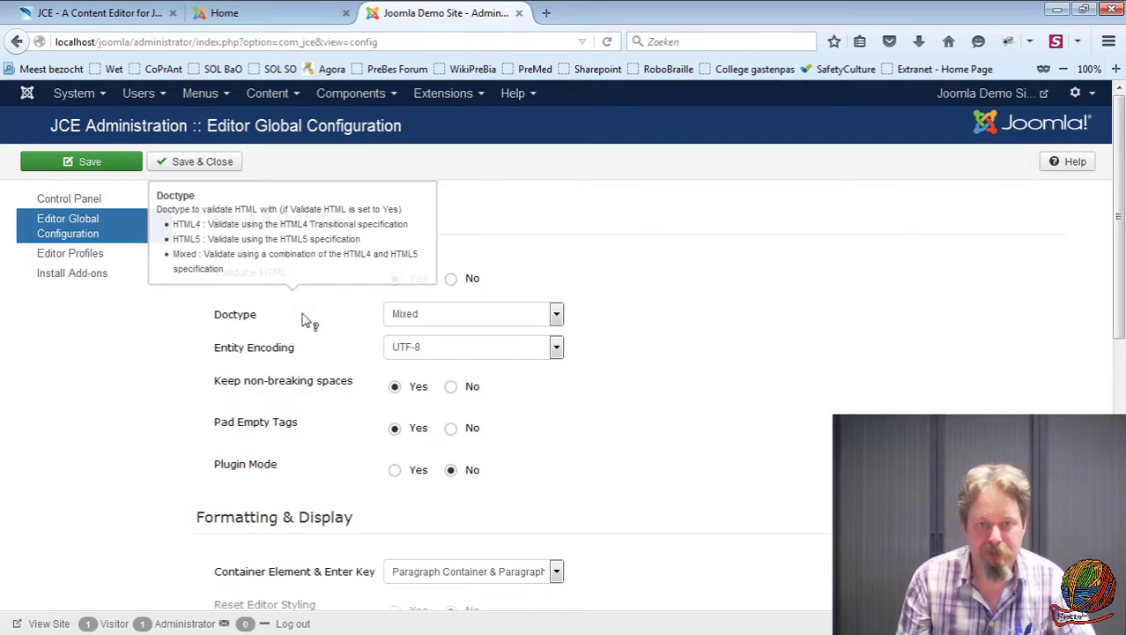
left_click(408, 317)
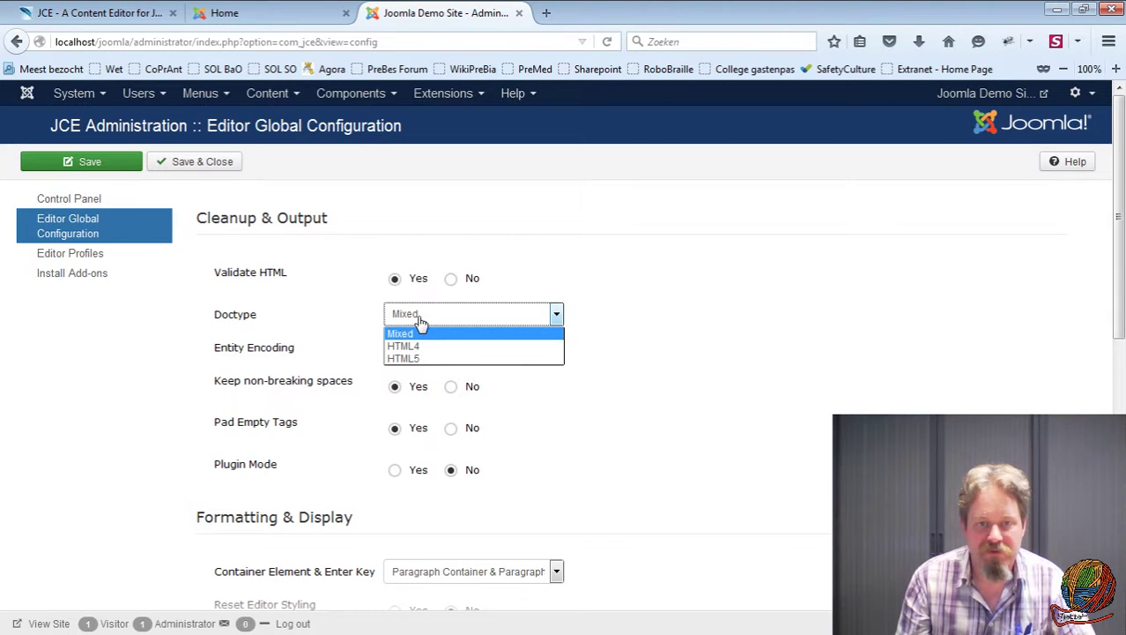
left_click(420, 360)
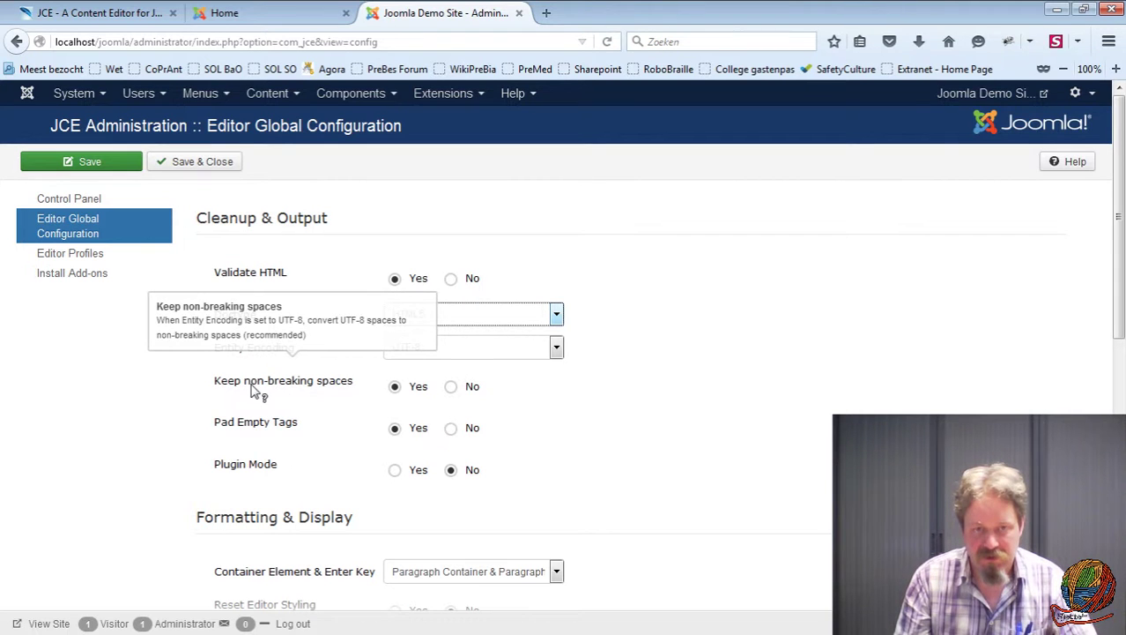
Enable Compress with Gzip in the compression options, and save and close the editor's global configuration.
scroll(641, 513, "down", 5)
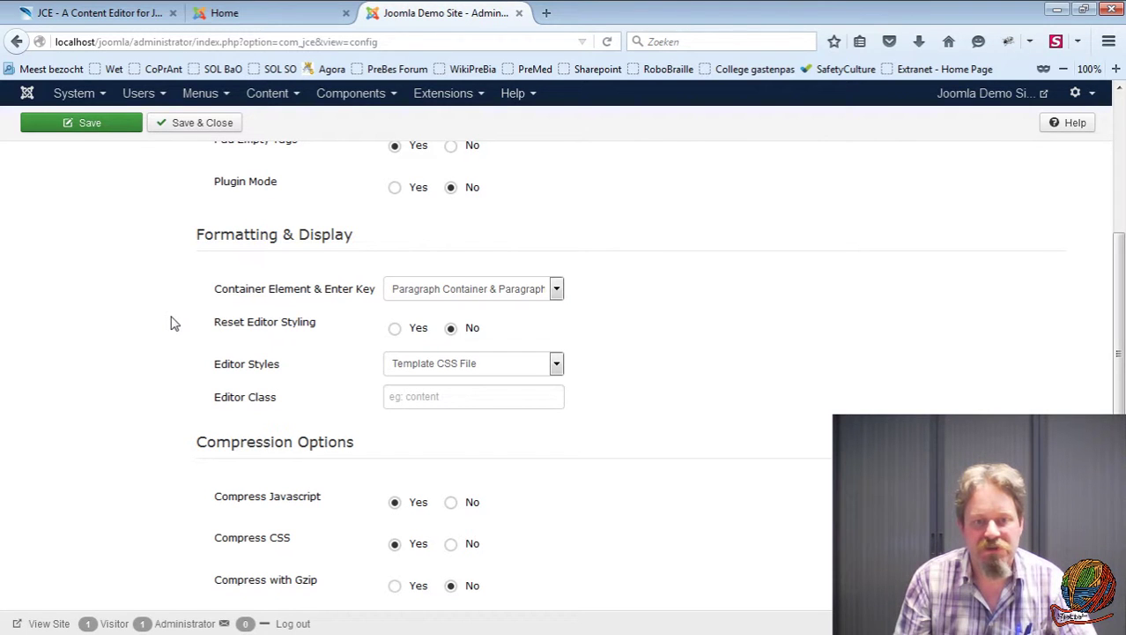
scroll(173, 323, "down", 2)
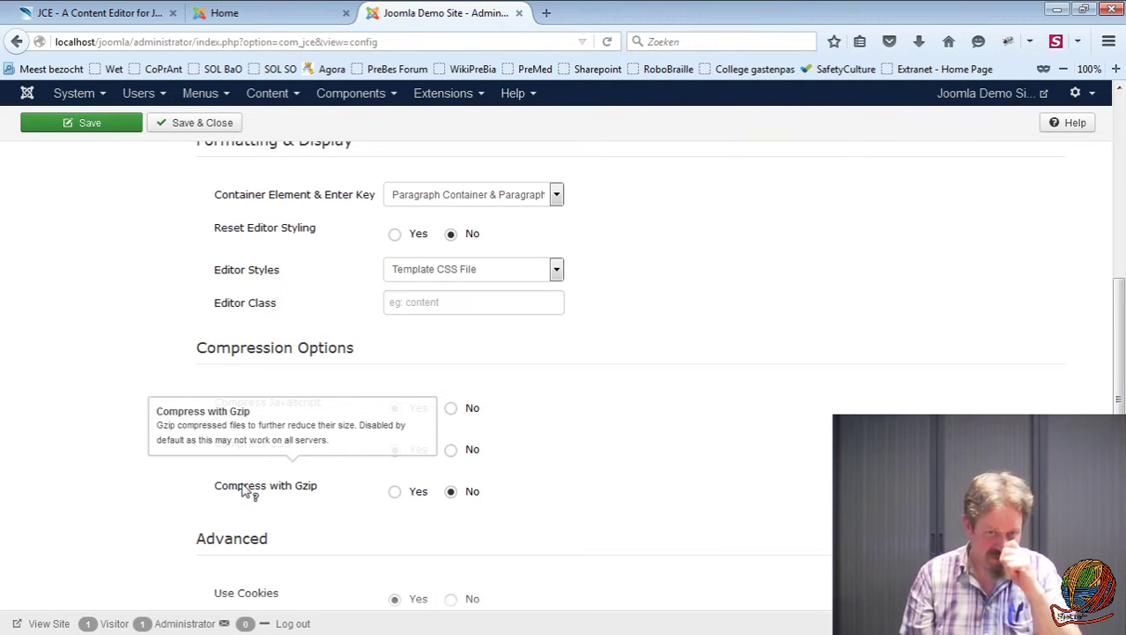
left_click(394, 491)
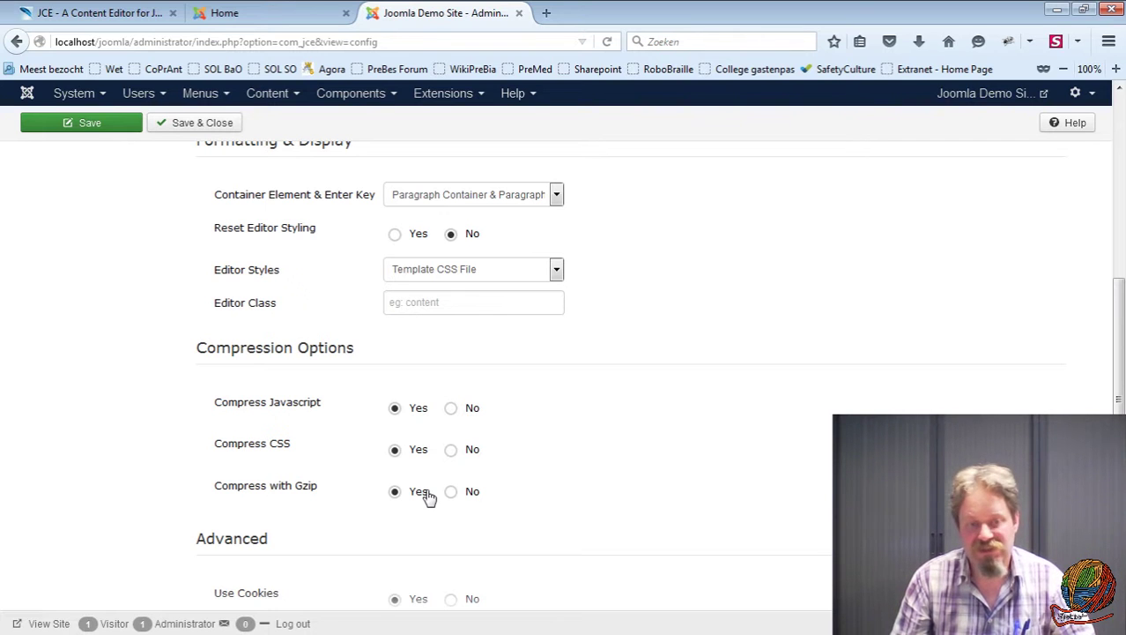
scroll(271, 481, "down", 4)
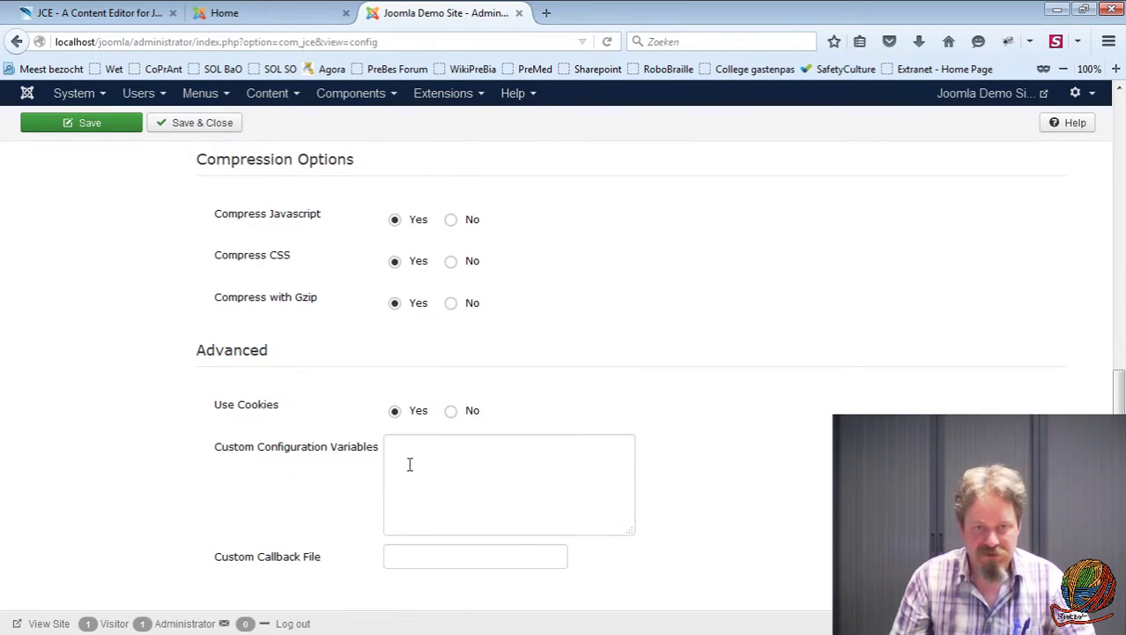
scroll(226, 491, "up", 5)
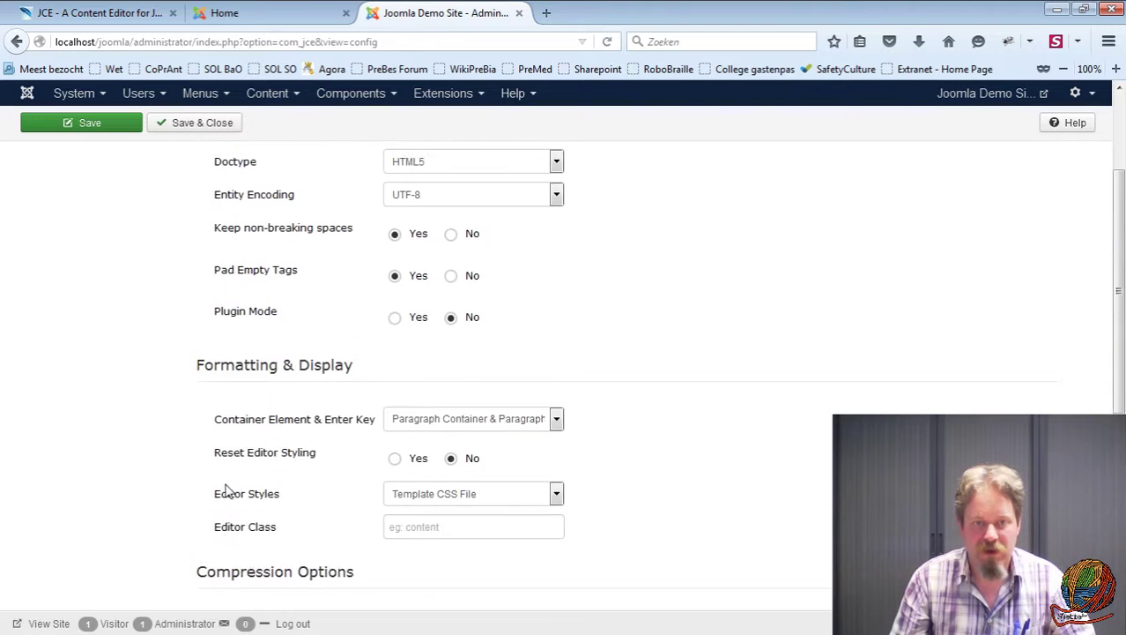
scroll(226, 491, "up", 3)
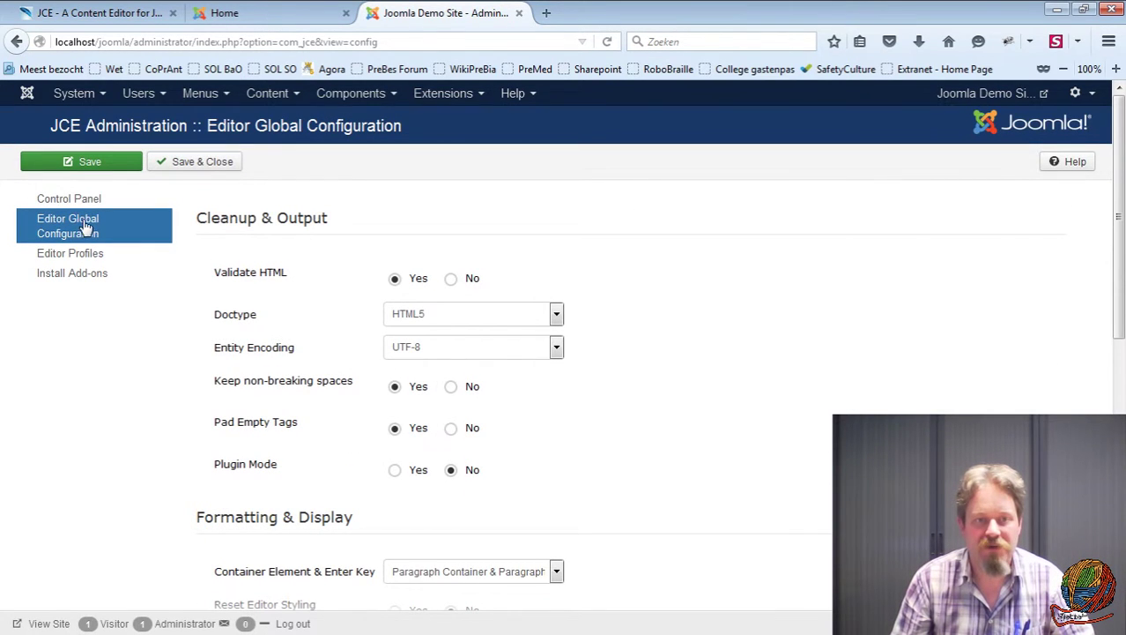
left_click(177, 170)
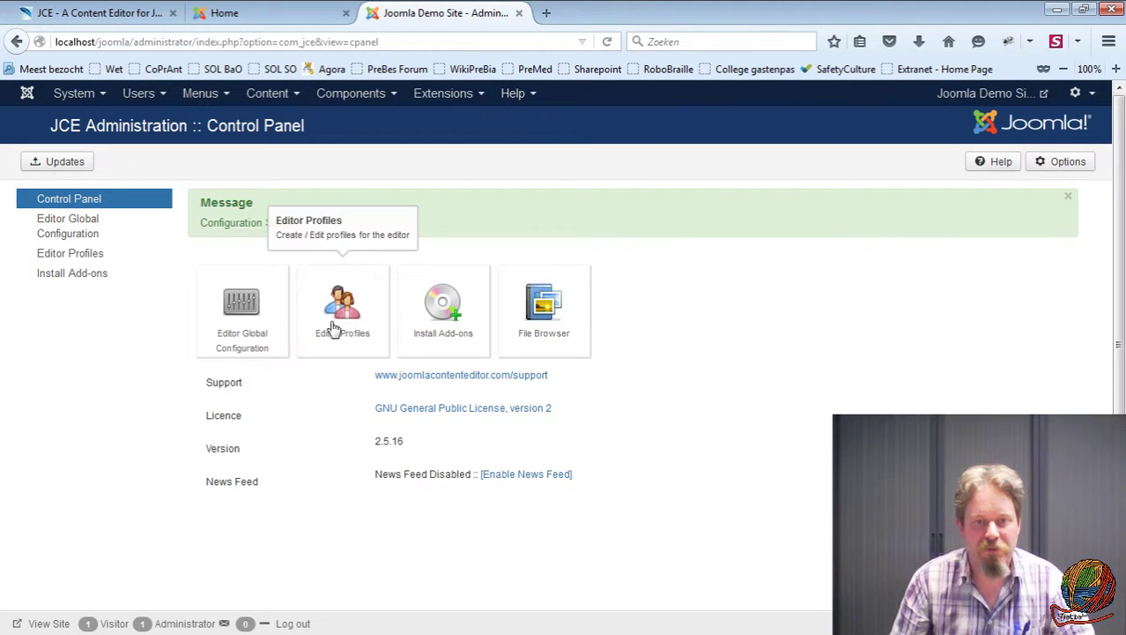
Duplicate the Default editor profile and move the copy to first place in the profile order.
left_click(342, 321)
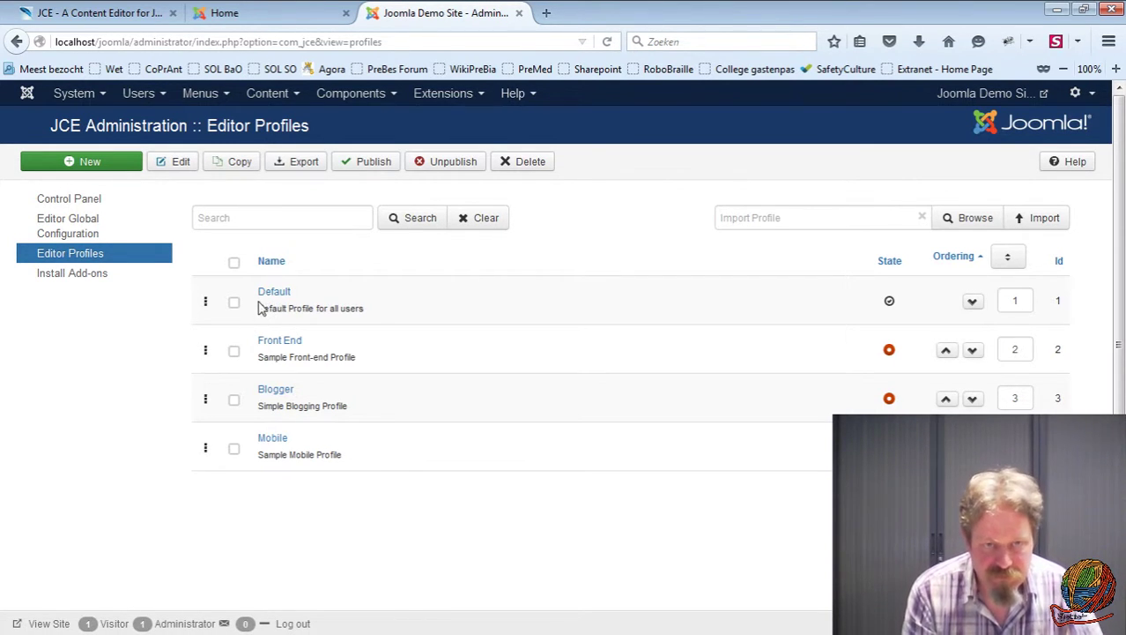
left_click(234, 302)
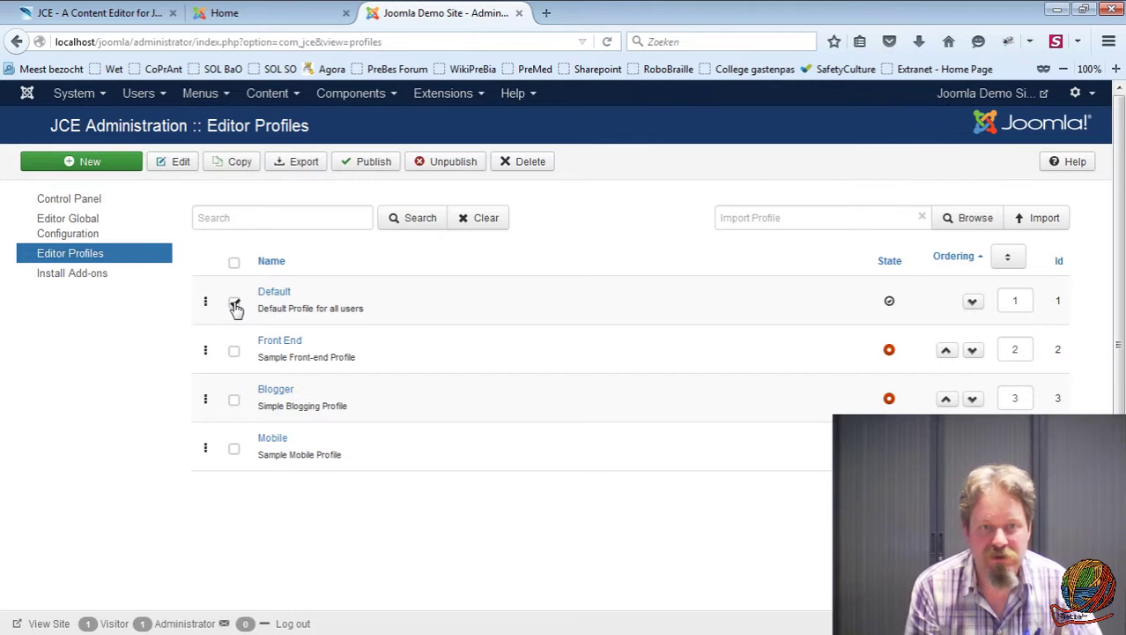
left_click(231, 162)
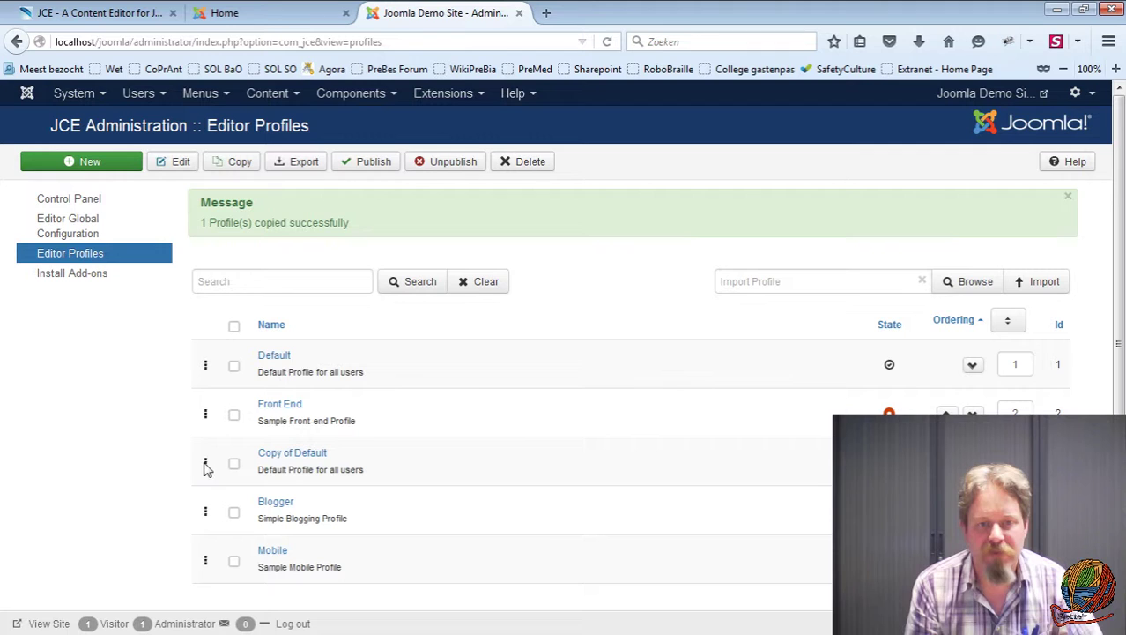
left_click_drag(204, 465, 217, 364)
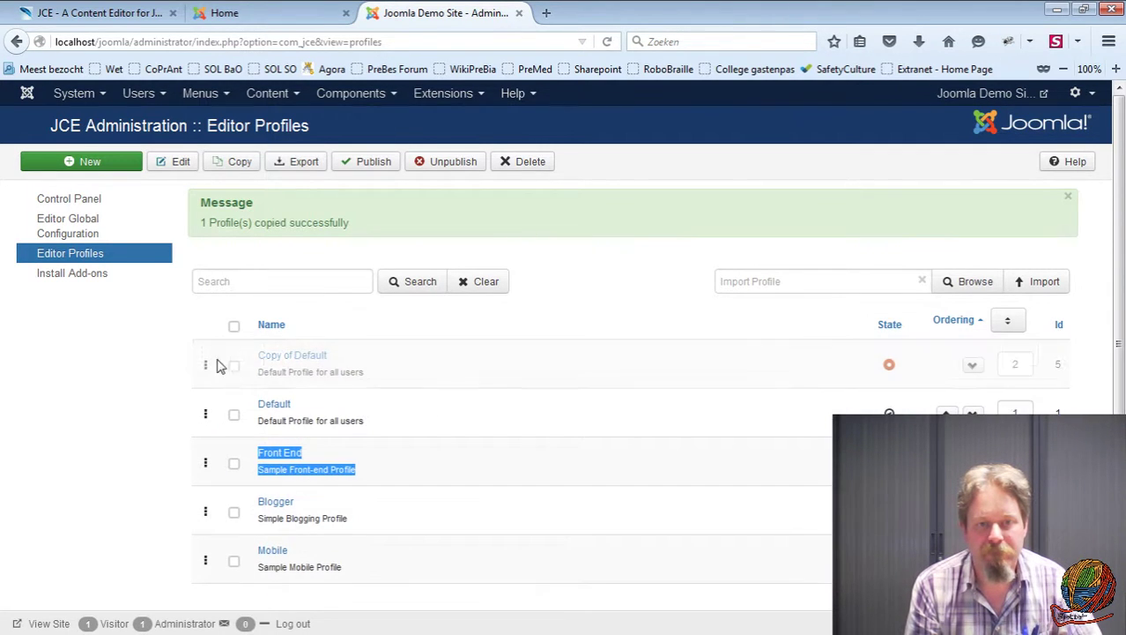
Rename the copied profile to "Power User", set its description to "My profile" and enable it.
left_click(280, 358)
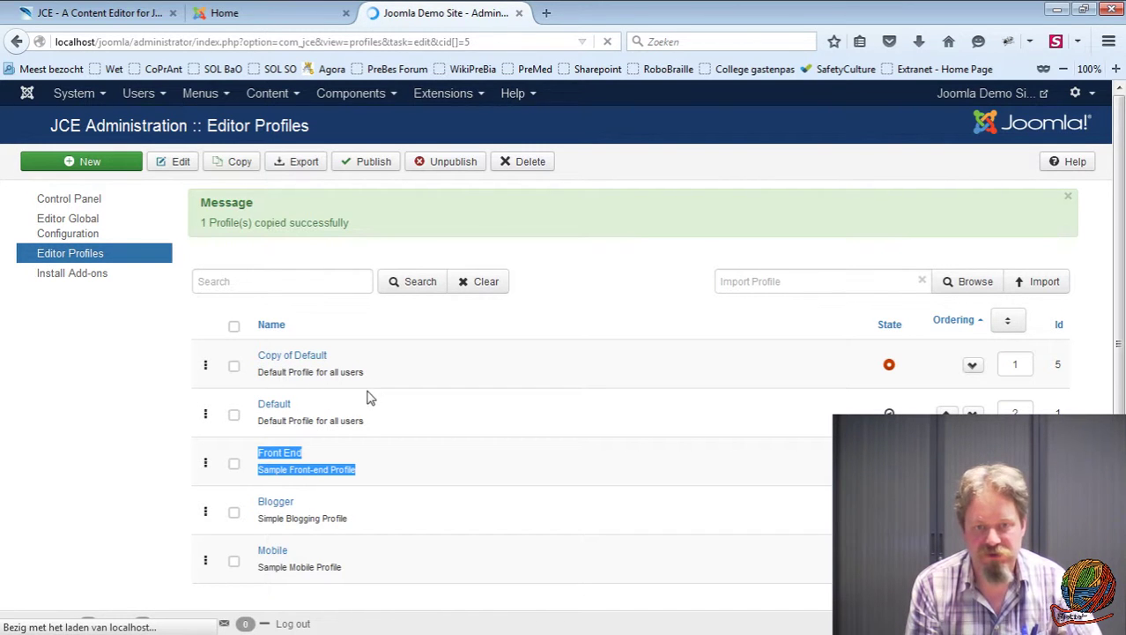
left_click_drag(460, 318, 364, 306)
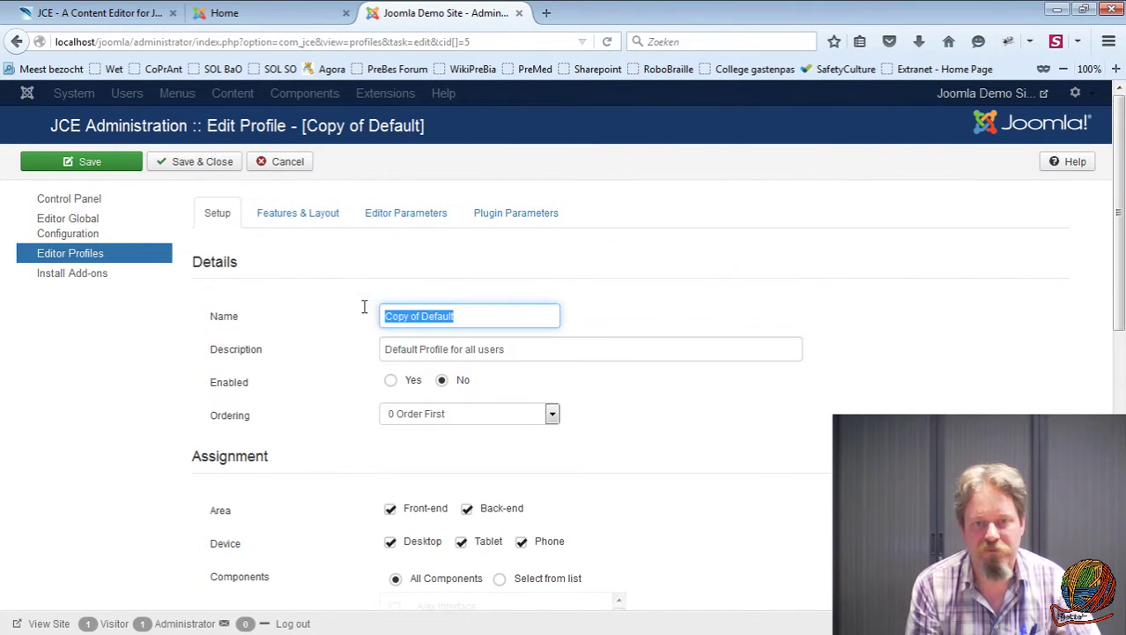
type("Power User")
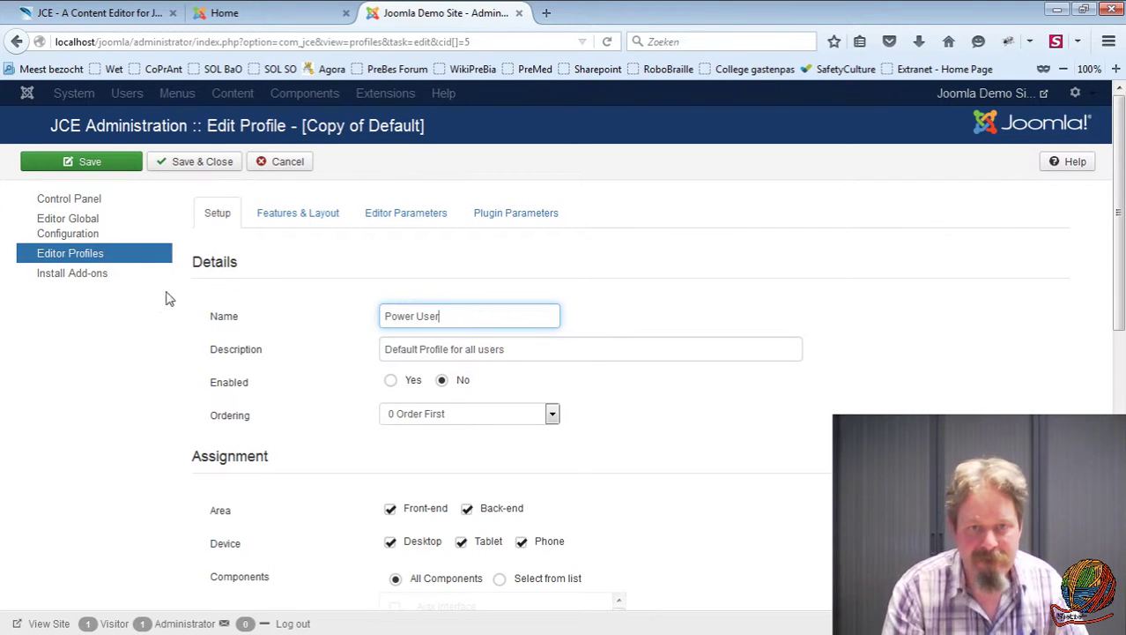
key("Tab")
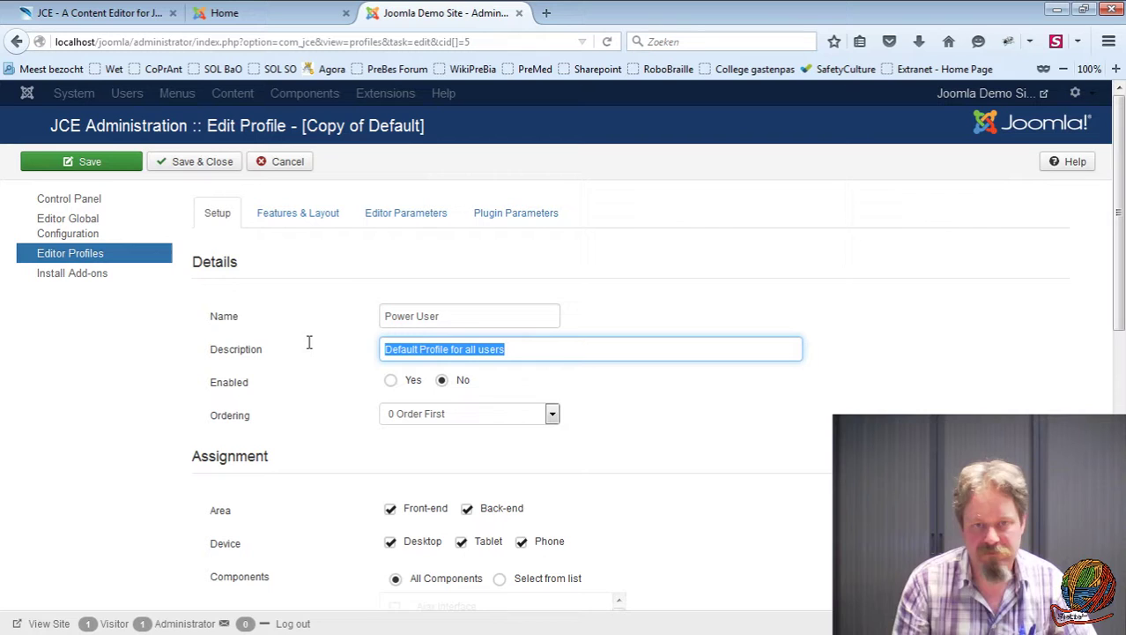
type("My profile")
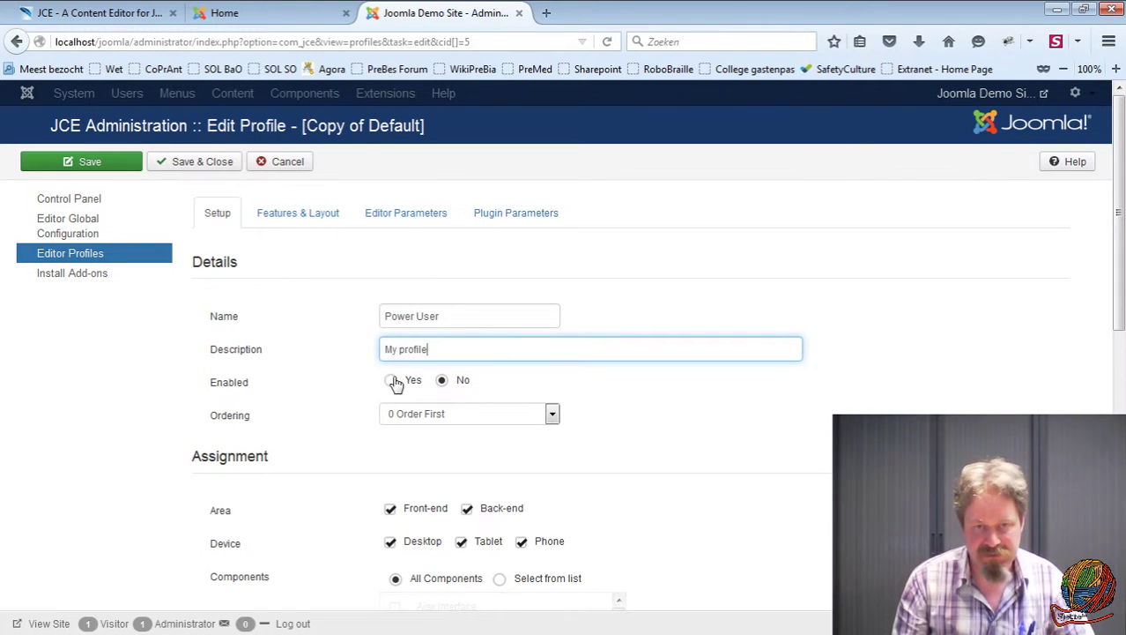
left_click(391, 380)
Deselect the Manager, Administrator, Author, Editor, Publisher and Shop Suppliers user groups so the profile is assigned only to Super Users.
scroll(269, 493, "down", 2)
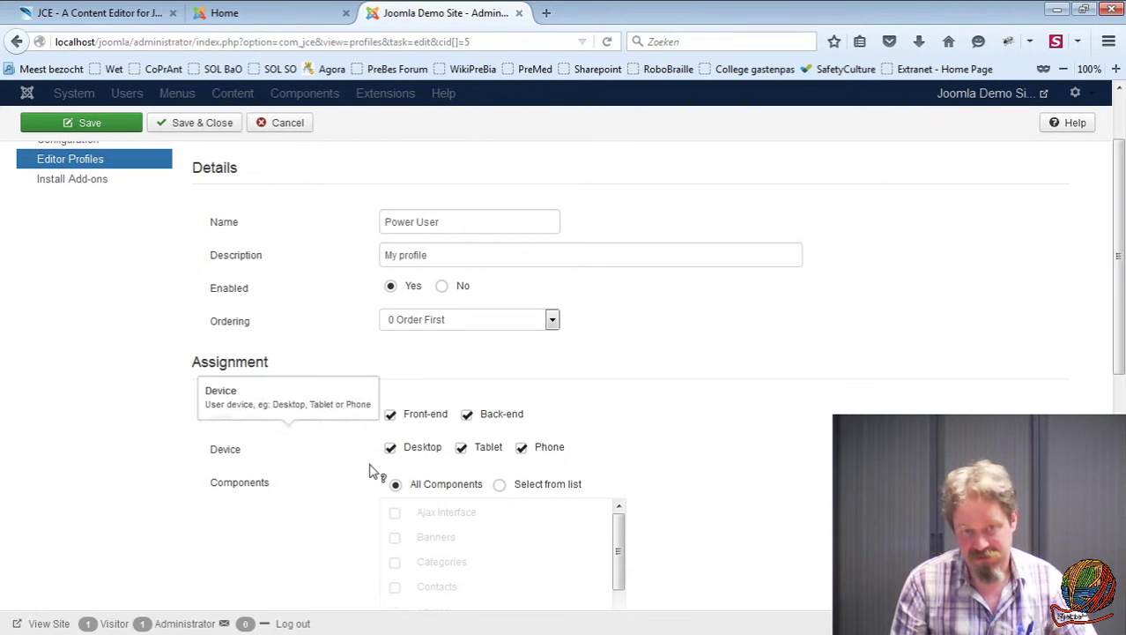
scroll(189, 491, "down", 2)
scroll(384, 421, "down", 2)
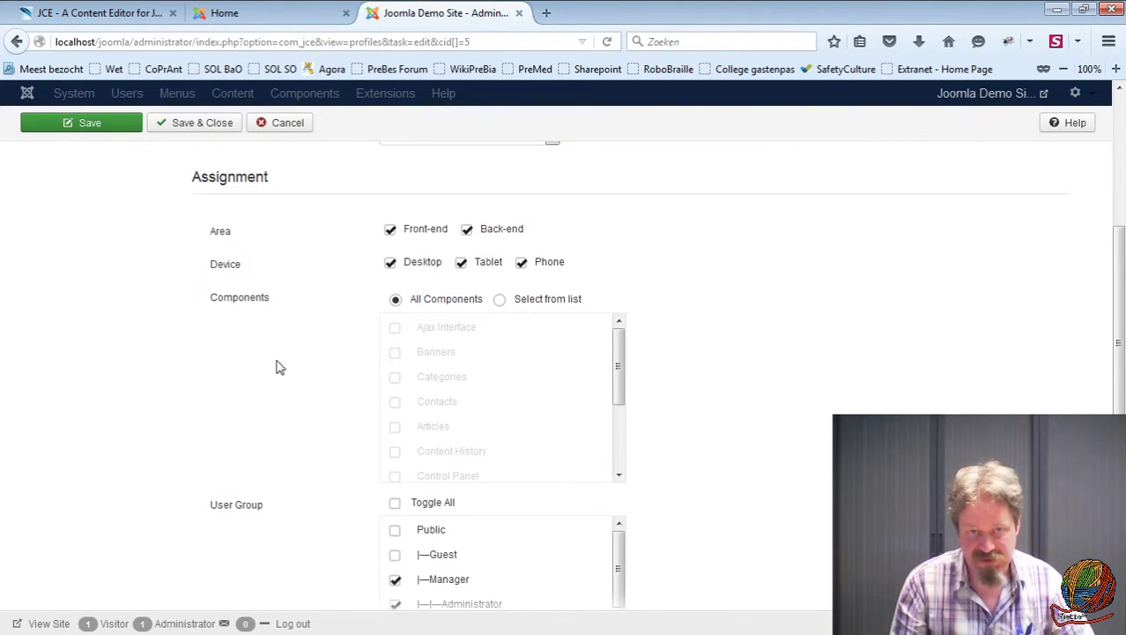
scroll(226, 453, "down", 4)
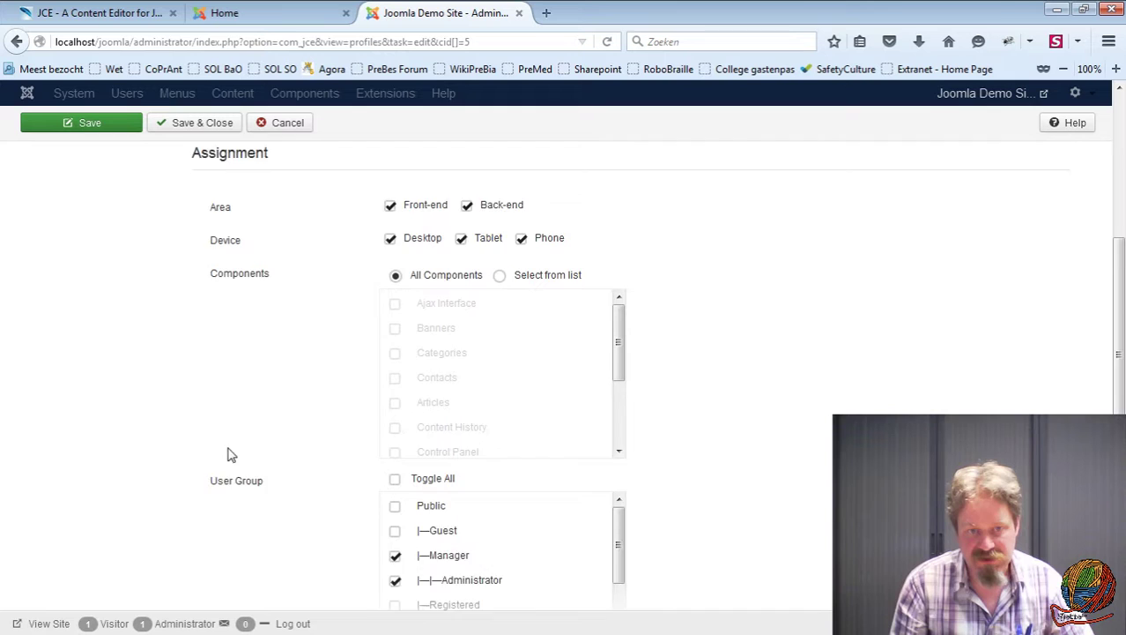
left_click(395, 388)
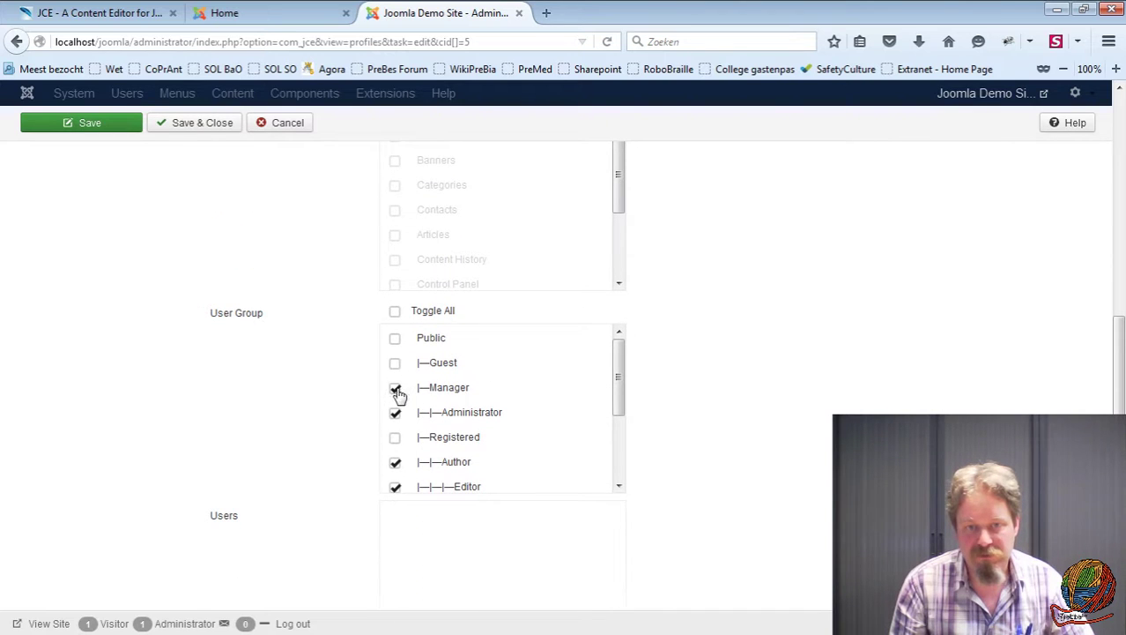
left_click(395, 412)
scroll(401, 450, "down", 1)
scroll(404, 456, "down", 1)
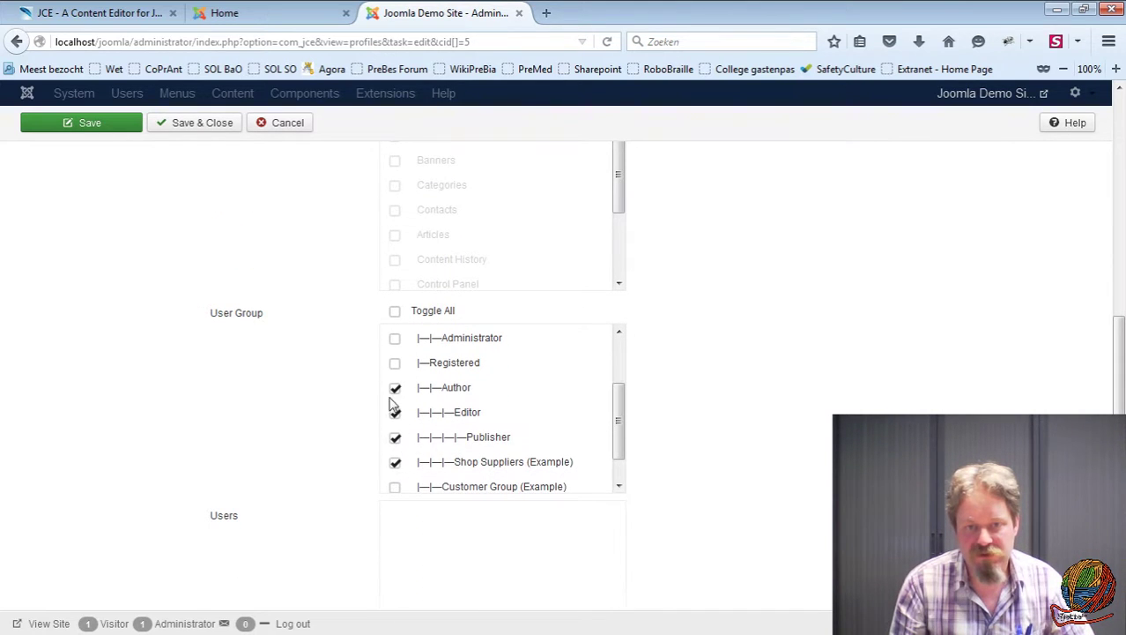
left_click(395, 388)
left_click(395, 412)
left_click(395, 437)
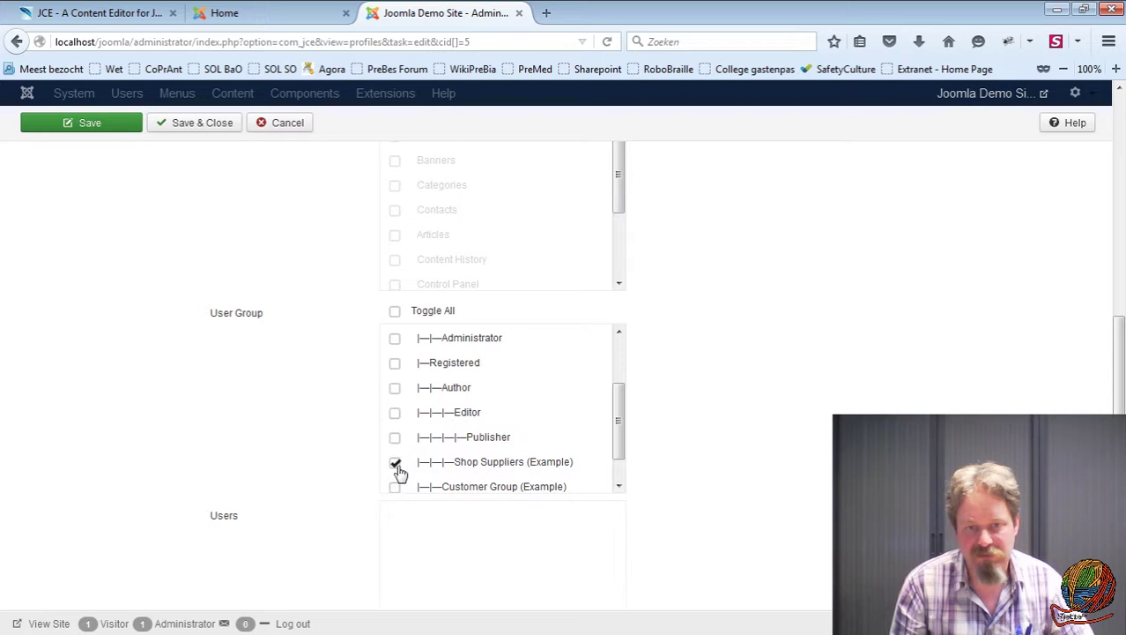
left_click(395, 462)
scroll(438, 476, "down", 1)
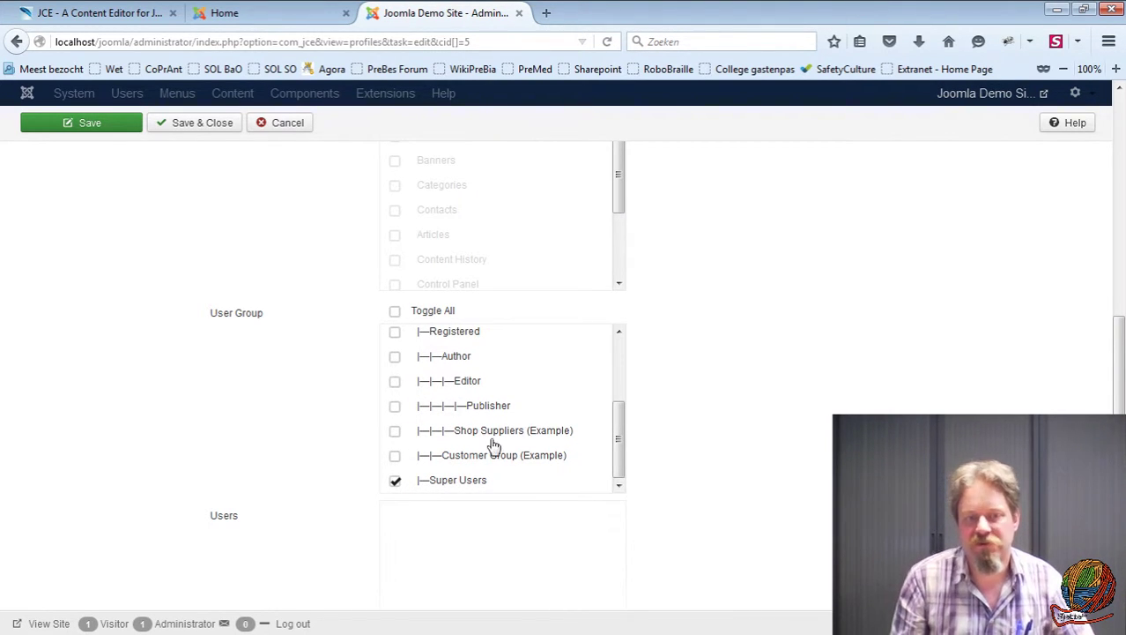
Examine the Users assignment and the profile's Features & Layout options for editor width and height, toolbar theme, alignment and location.
scroll(231, 408, "down", 3)
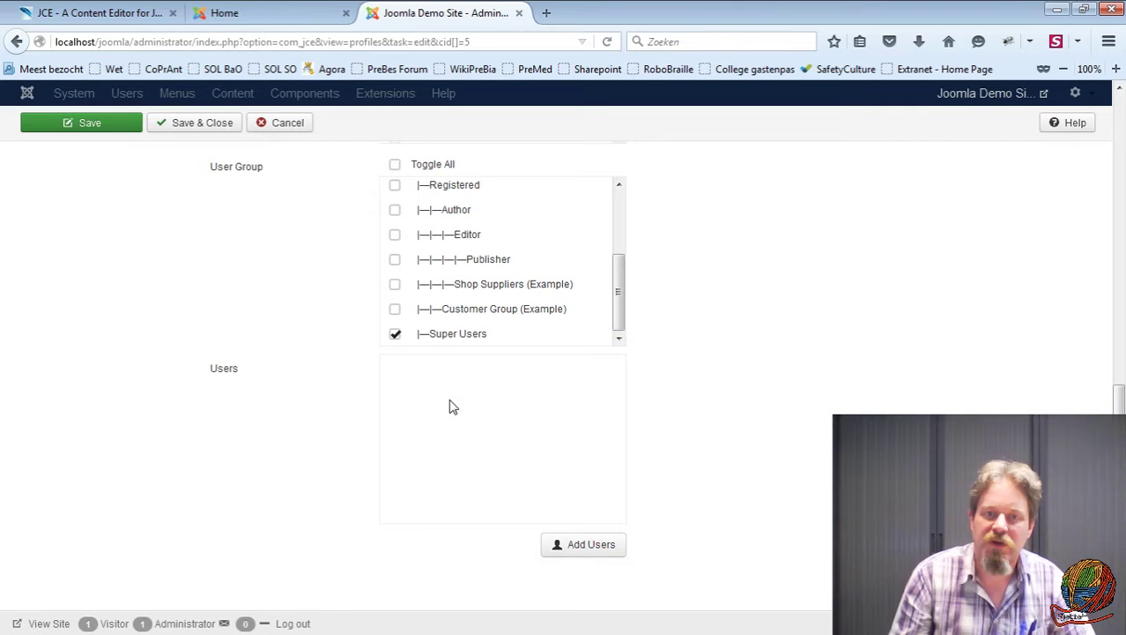
scroll(321, 332, "up", 3)
scroll(392, 471, "up", 1)
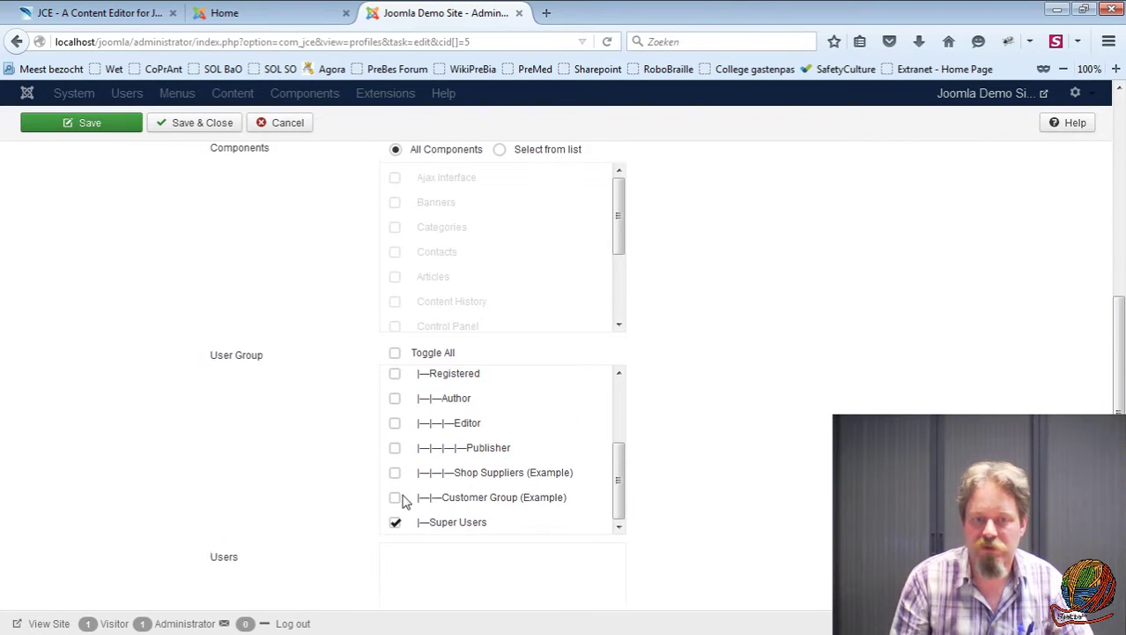
scroll(327, 424, "up", 2)
scroll(154, 334, "up", 3)
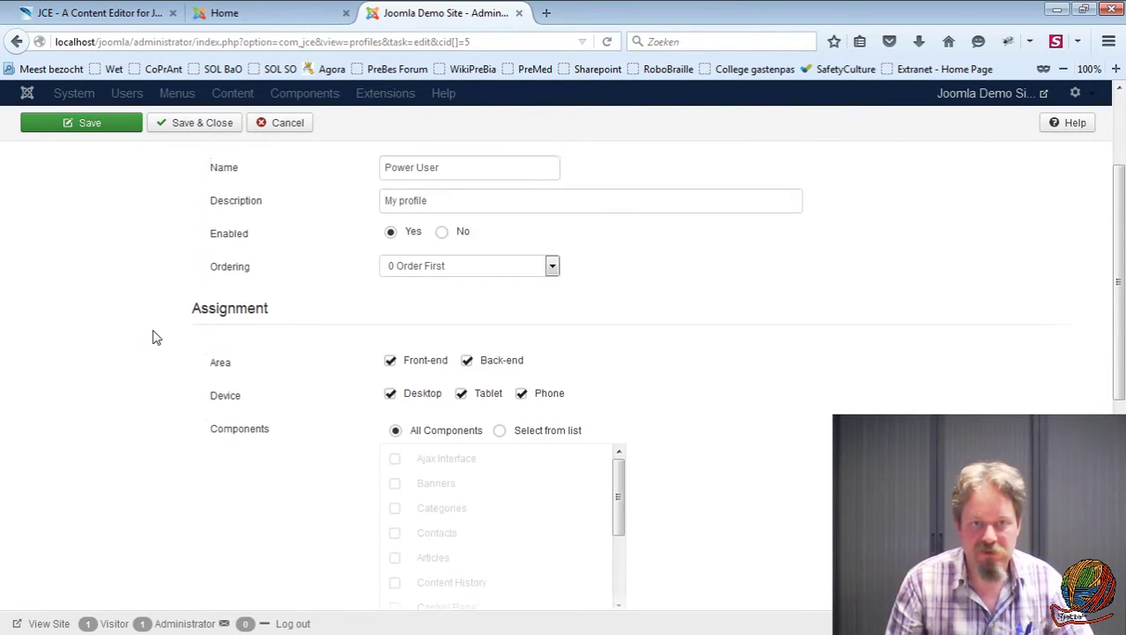
left_click(296, 220)
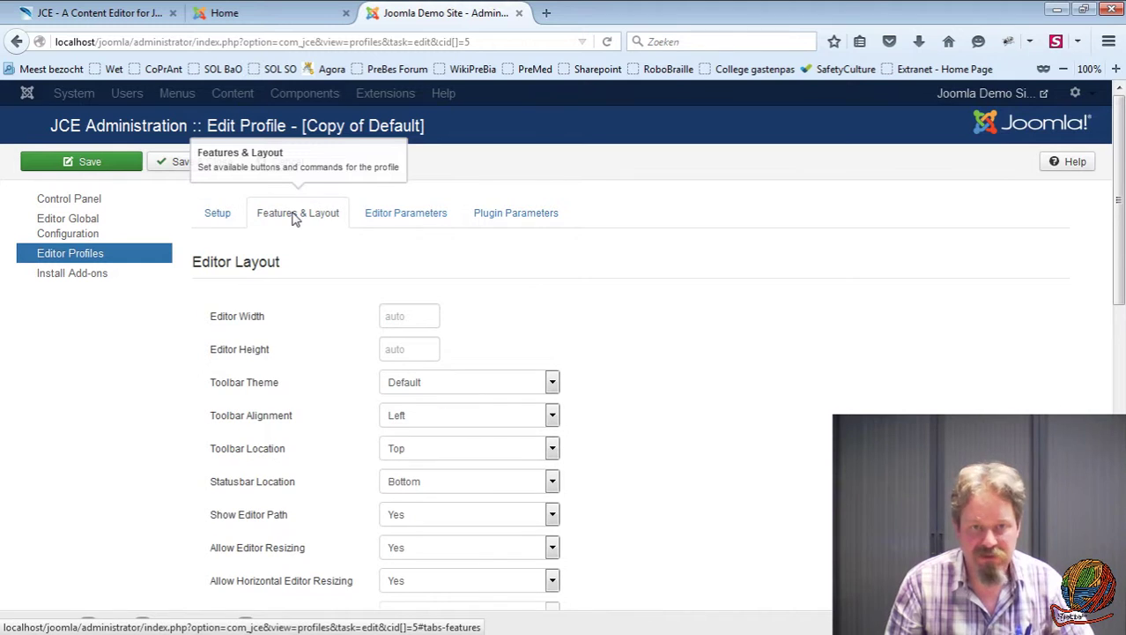
left_click(403, 319)
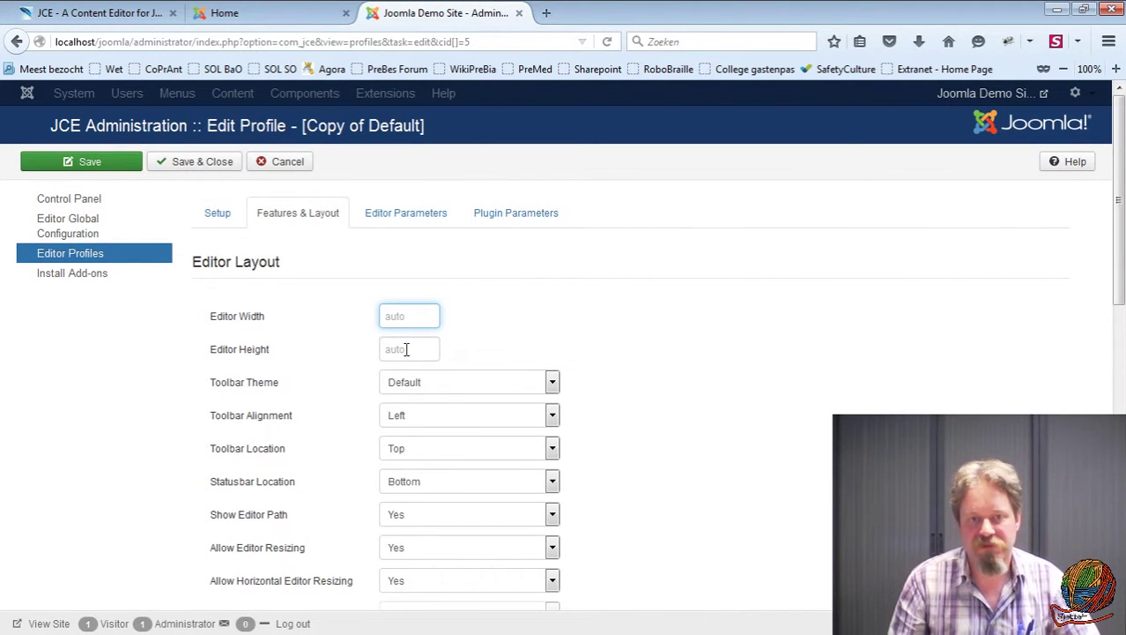
left_click(406, 349)
left_click(457, 386)
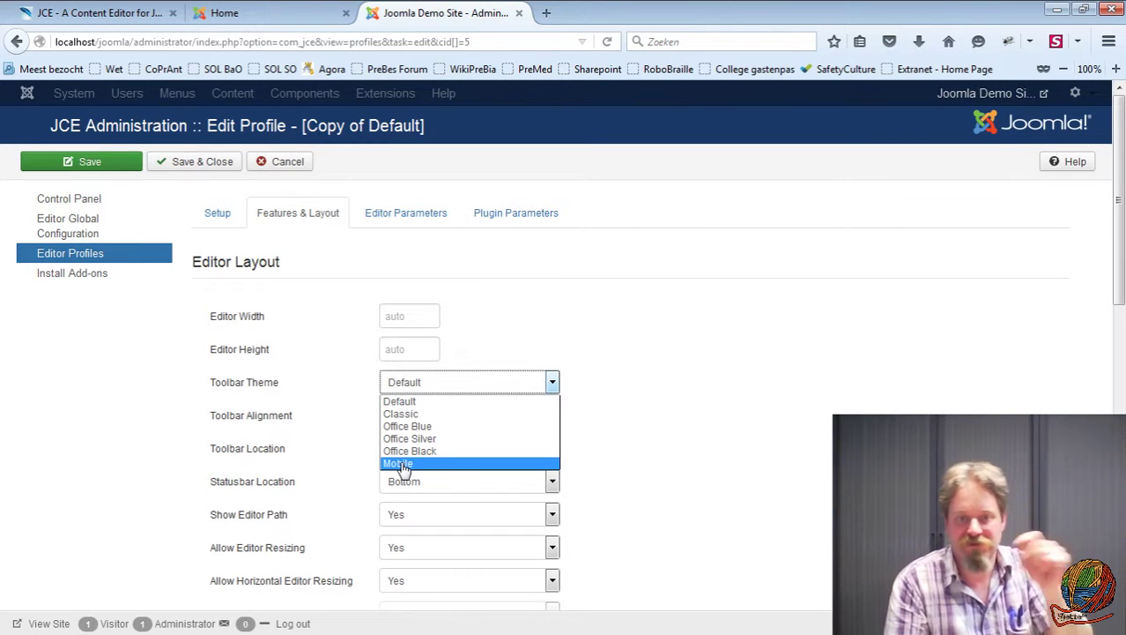
left_click(398, 402)
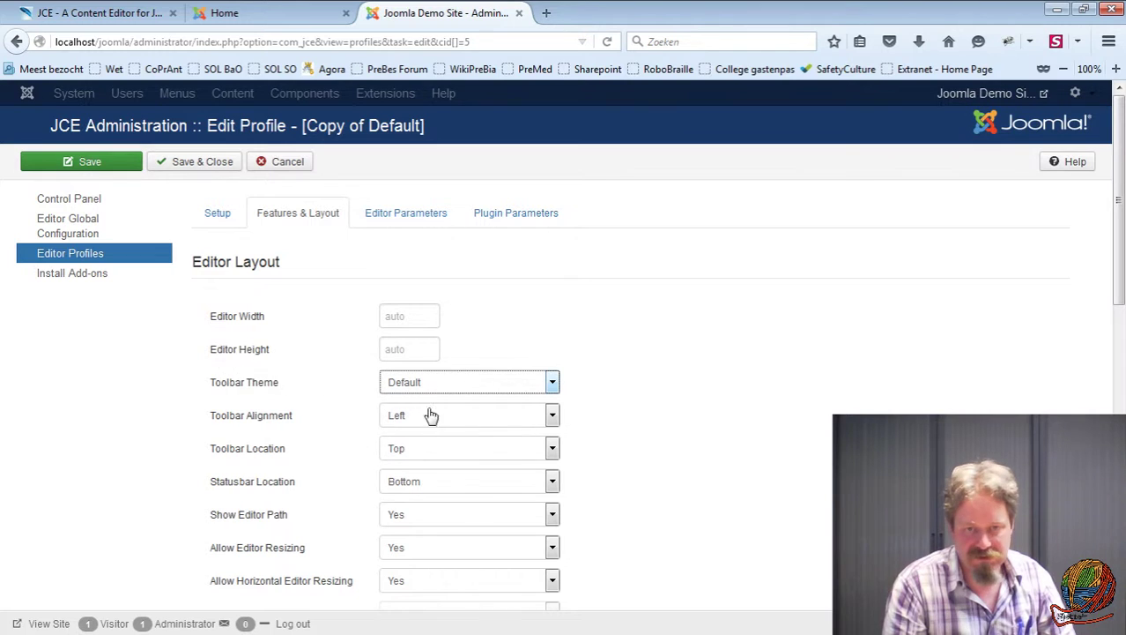
left_click(419, 429)
left_click(419, 430)
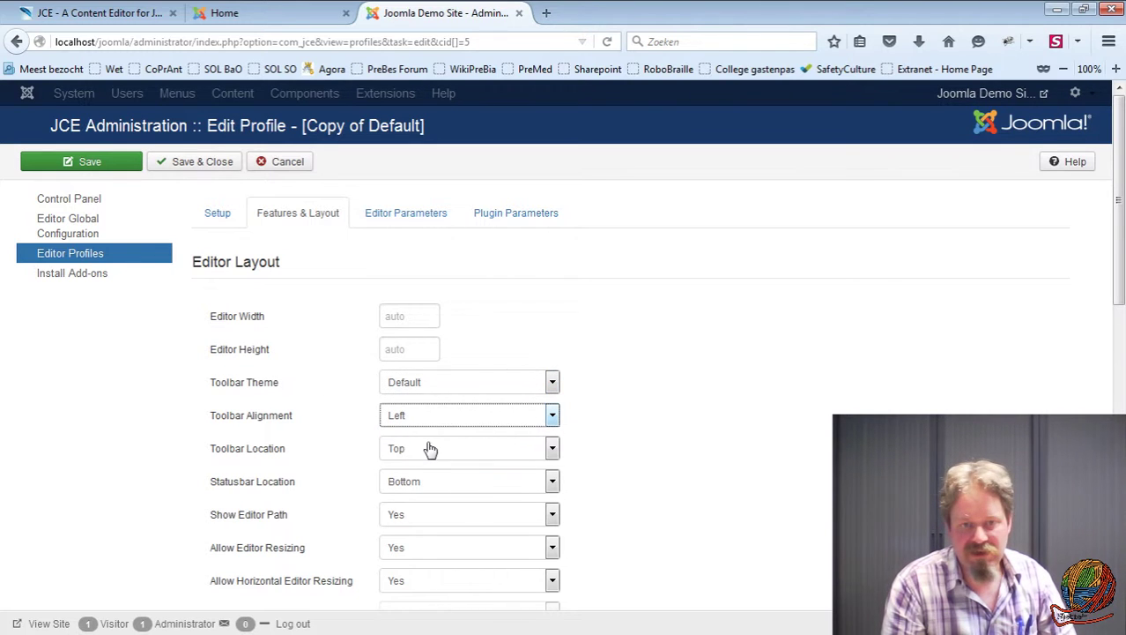
left_click(429, 458)
left_click(429, 459)
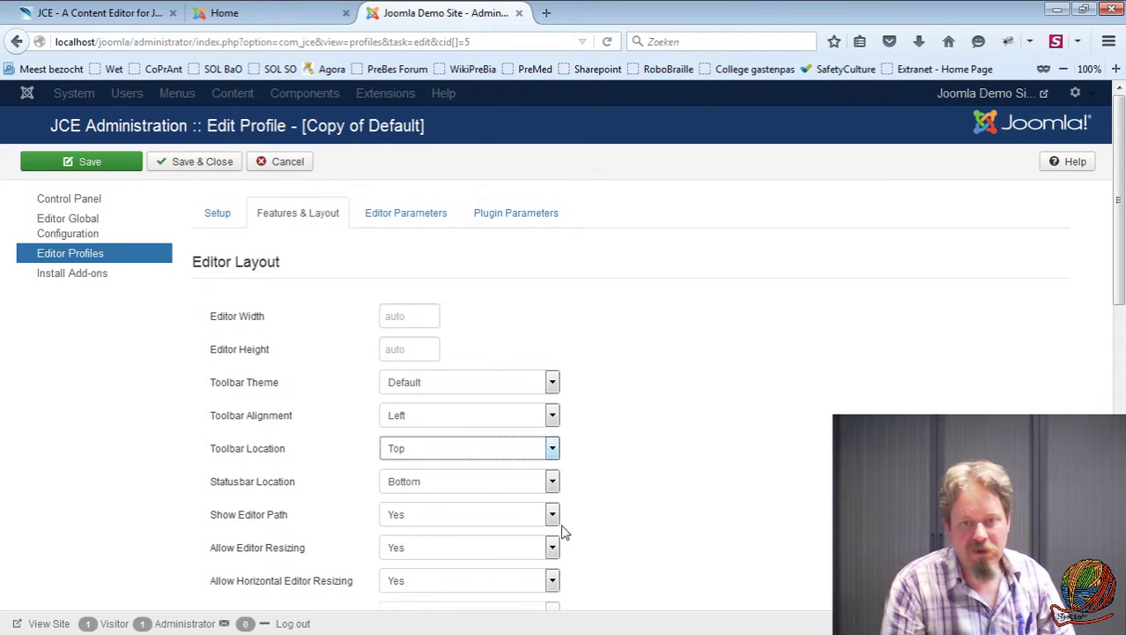
Set Editor Toggle to No in the profile's editor layout settings.
scroll(189, 544, "down", 2)
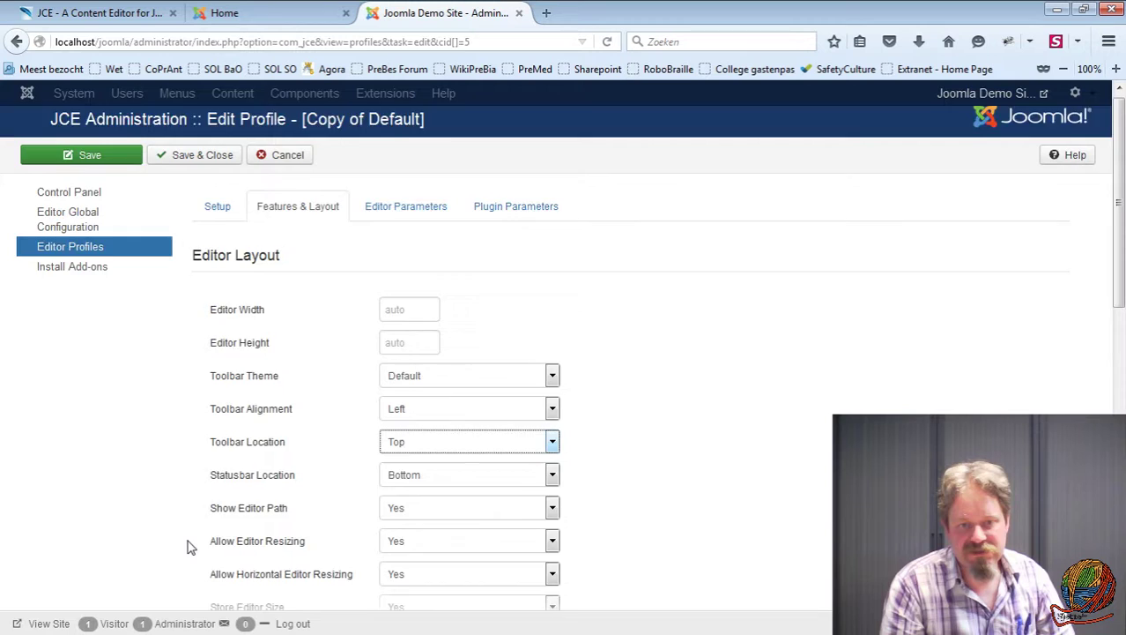
scroll(236, 480, "down", 2)
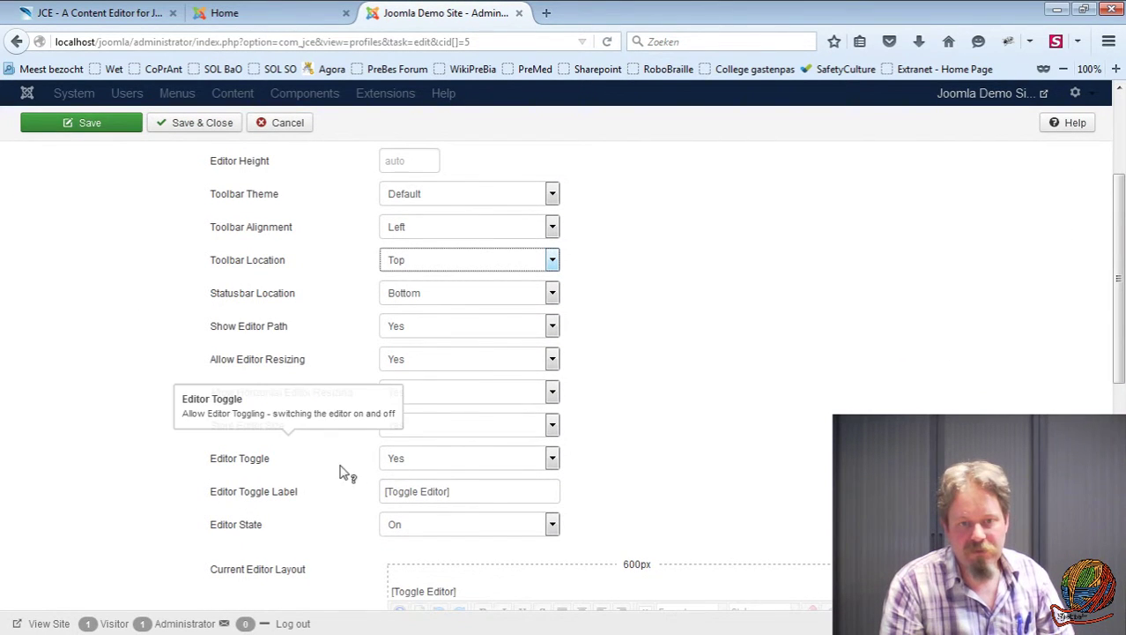
left_click(455, 468)
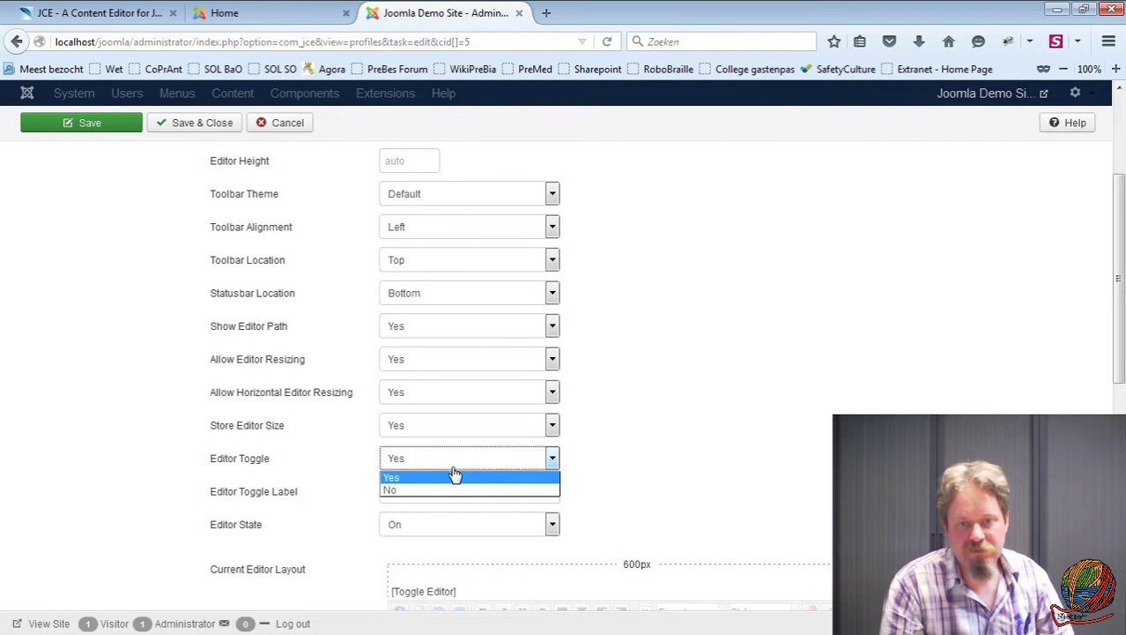
left_click(392, 490)
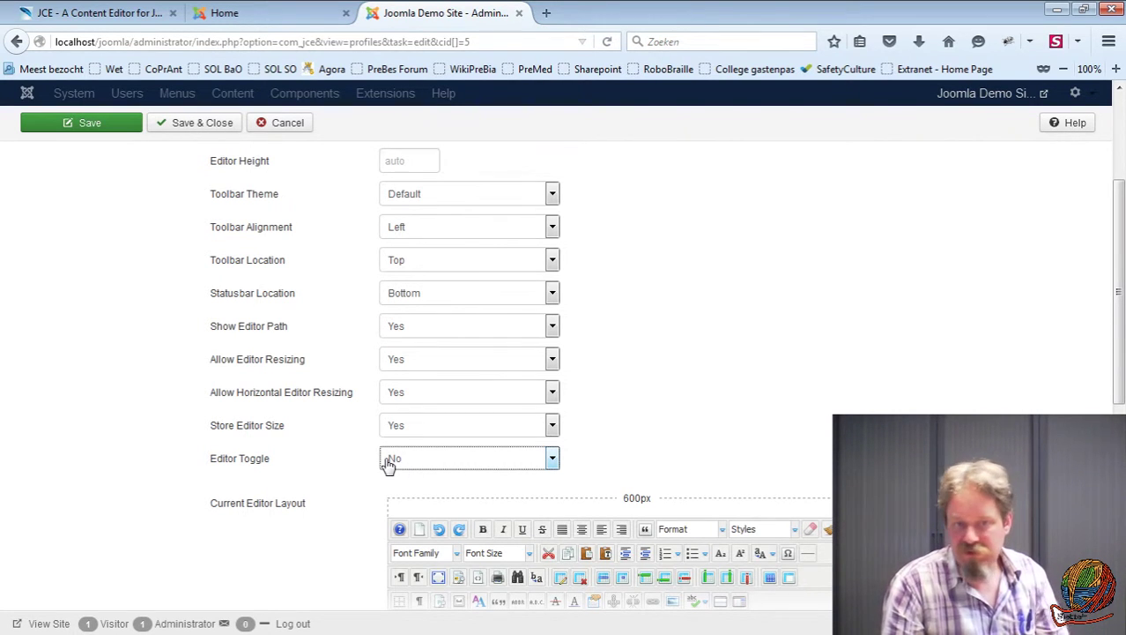
Add the Toggle Toolbars button to the end of the first toolbar row and remove the Help and New Document buttons from it.
scroll(312, 397, "down", 3)
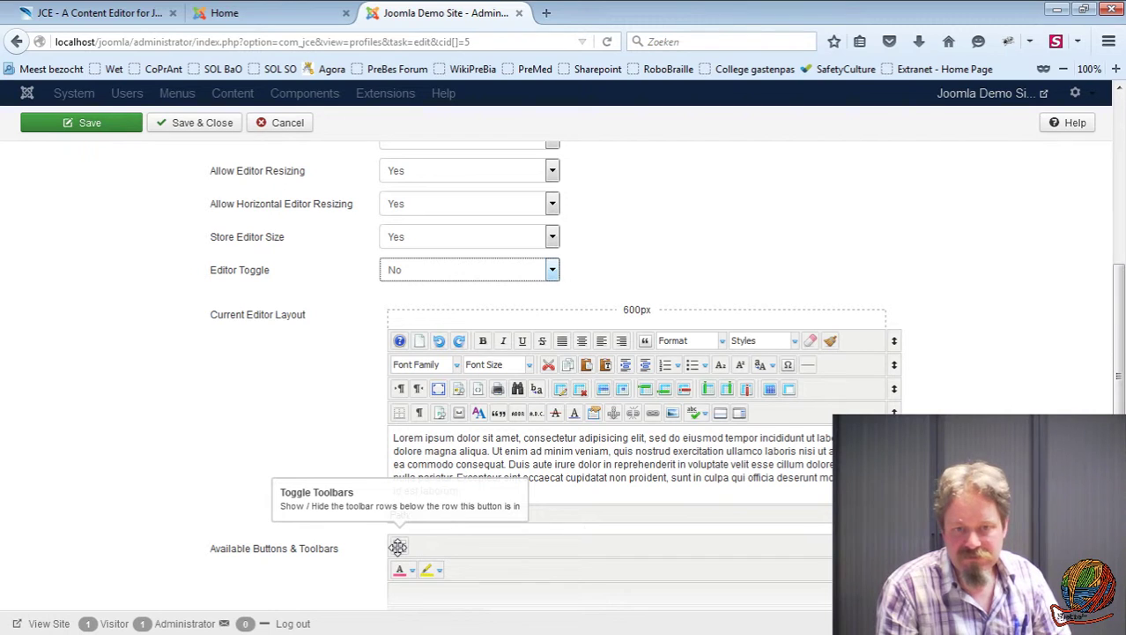
left_click_drag(399, 546, 857, 341)
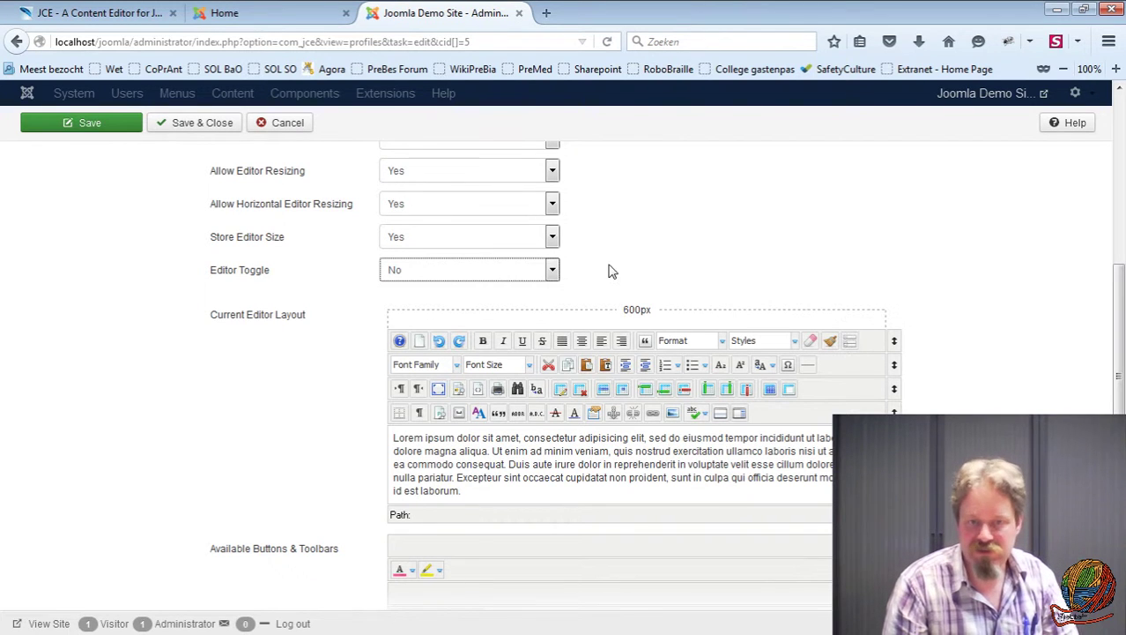
left_click_drag(401, 340, 405, 533)
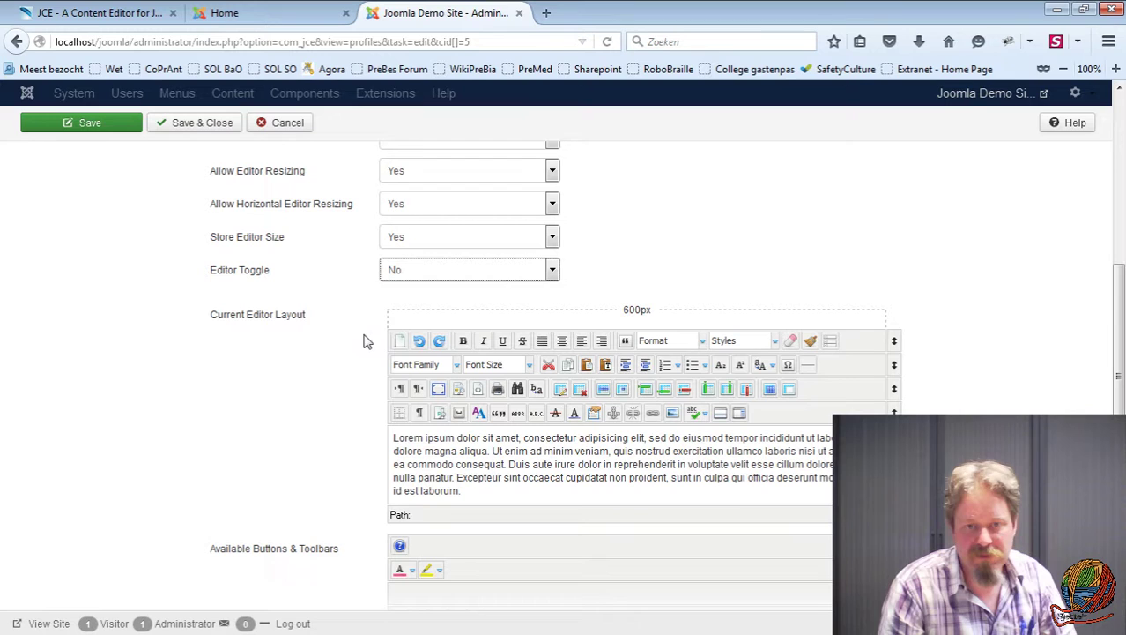
left_click_drag(398, 336, 414, 541)
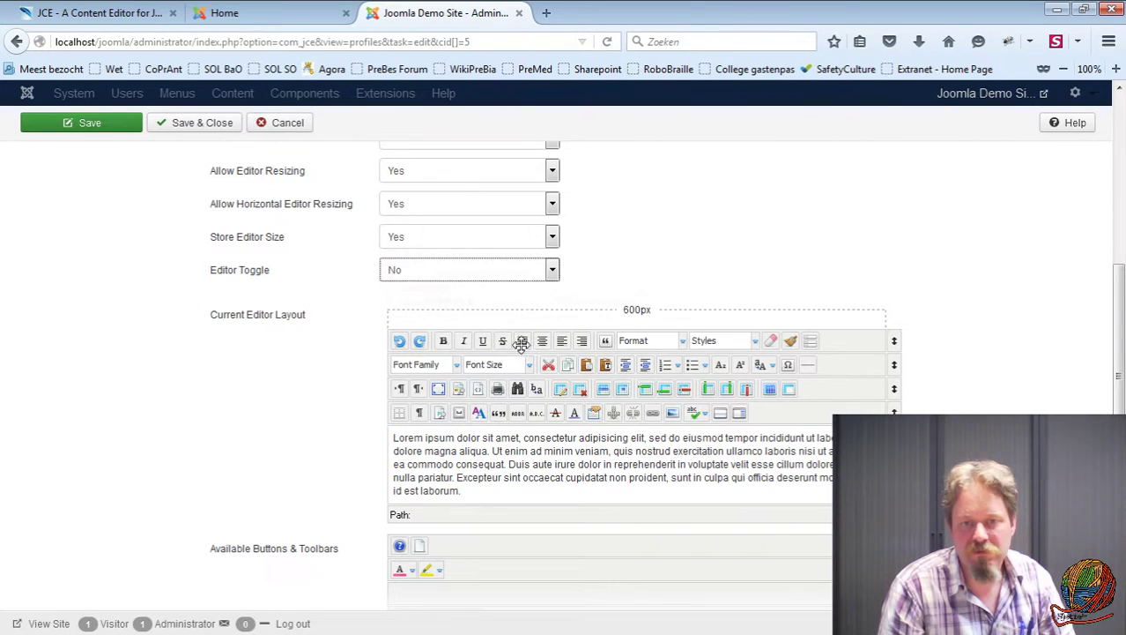
Move the Strikethrough, Underline and Blockquote buttons, in that order, to the start of the second toolbar row.
left_click_drag(502, 340, 401, 364)
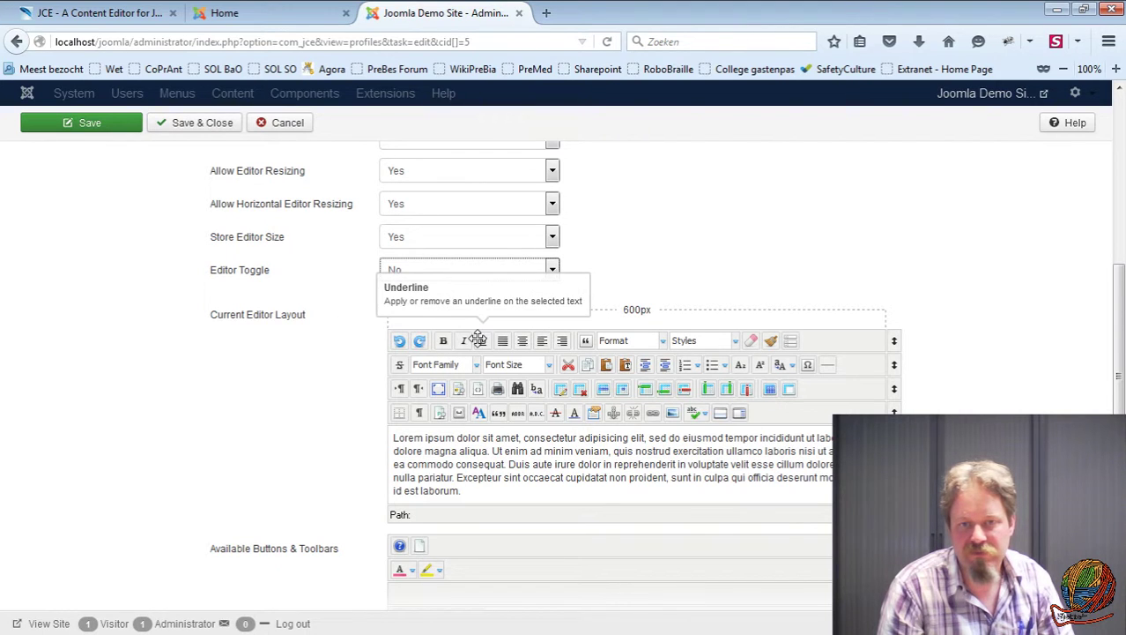
left_click_drag(477, 340, 416, 366)
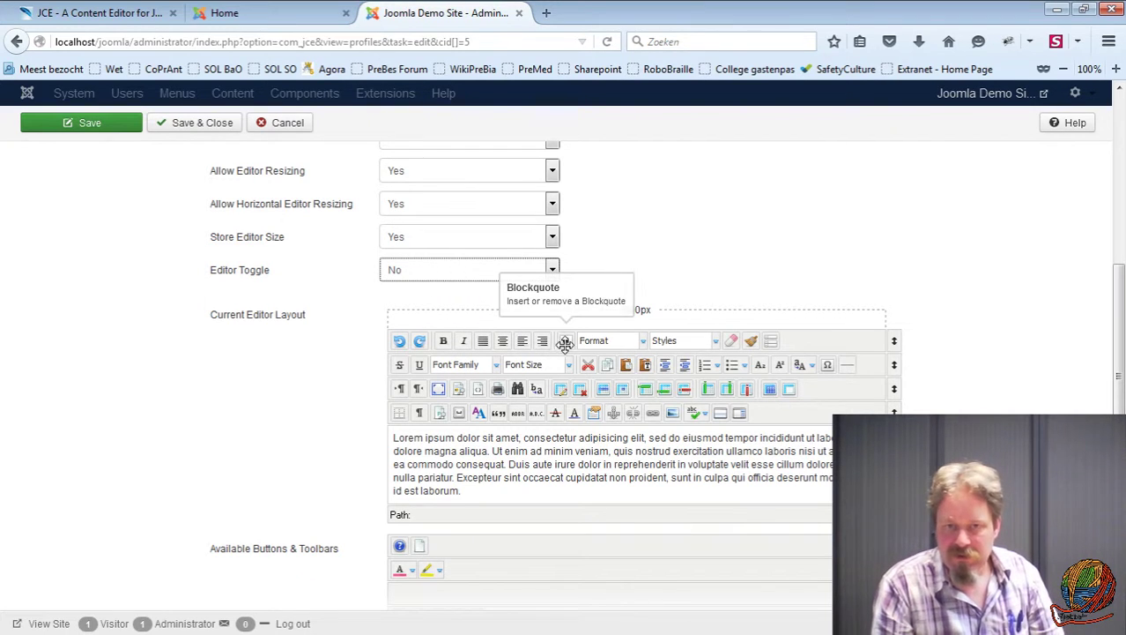
left_click_drag(564, 343, 441, 365)
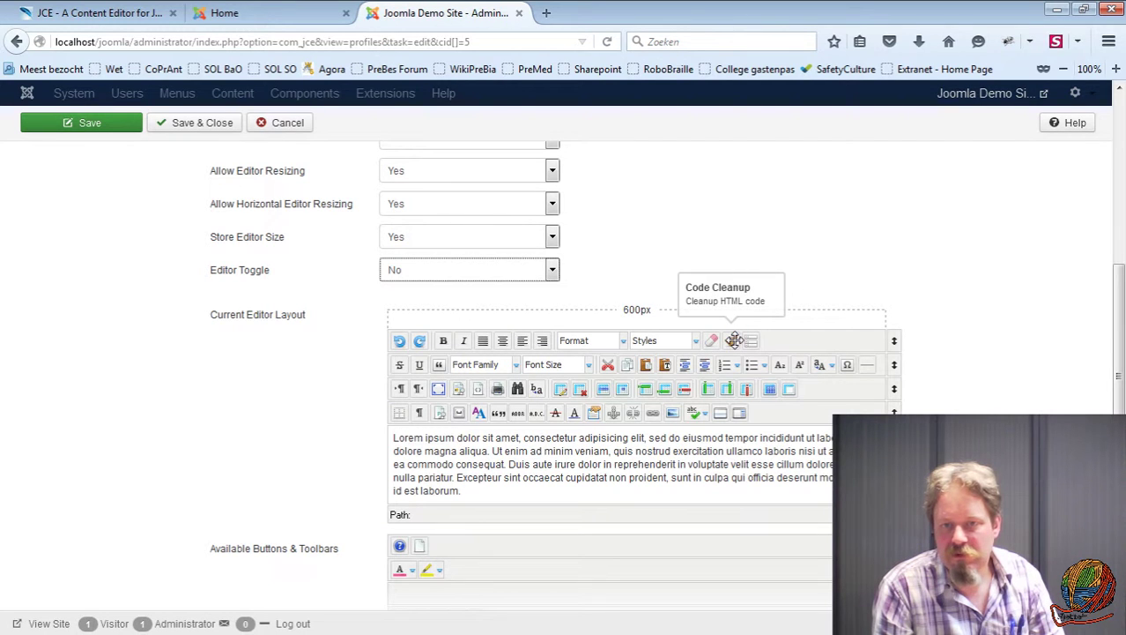
Move Code Cleanup to the end of the third toolbar row and remove the Font Family and Font Size selectors from the layout.
left_click_drag(735, 340, 807, 388)
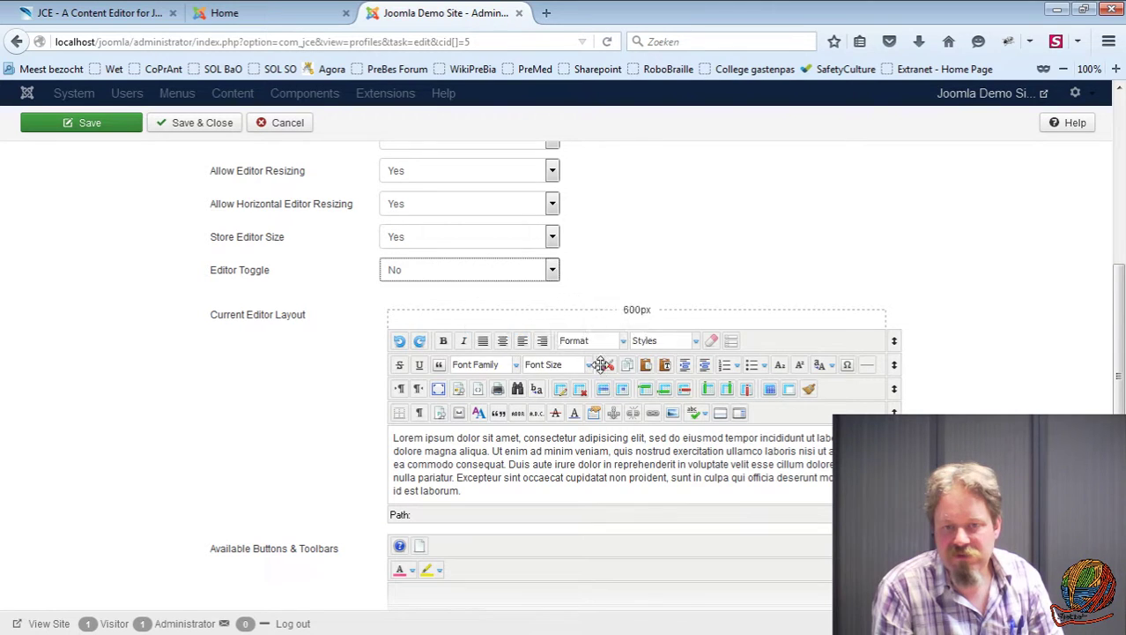
left_click_drag(479, 365, 463, 546)
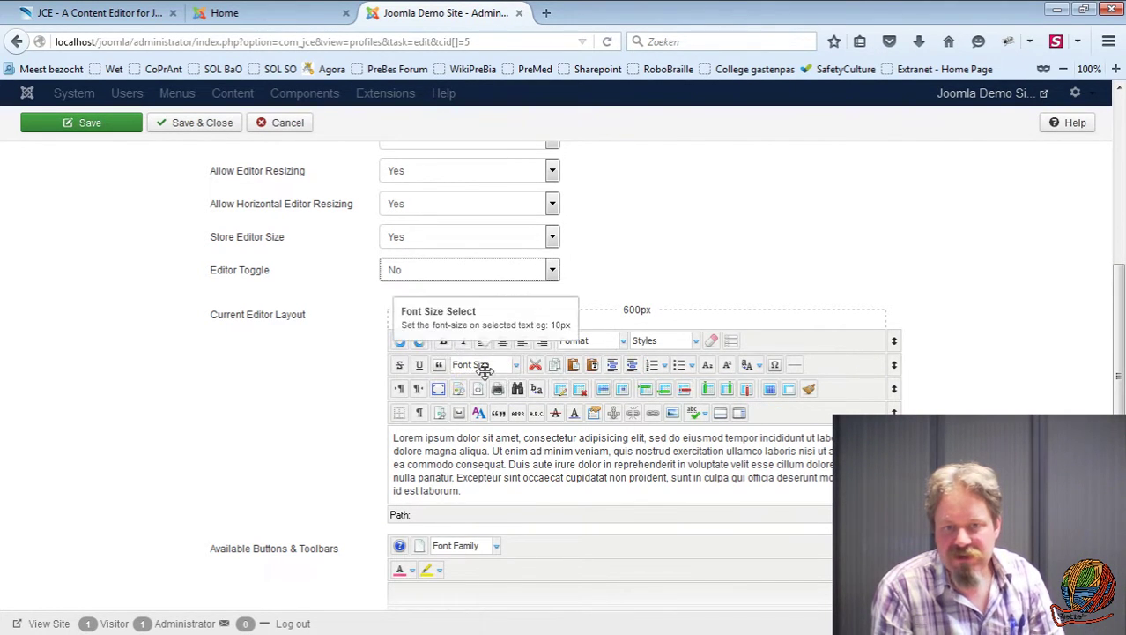
left_click_drag(476, 365, 529, 545)
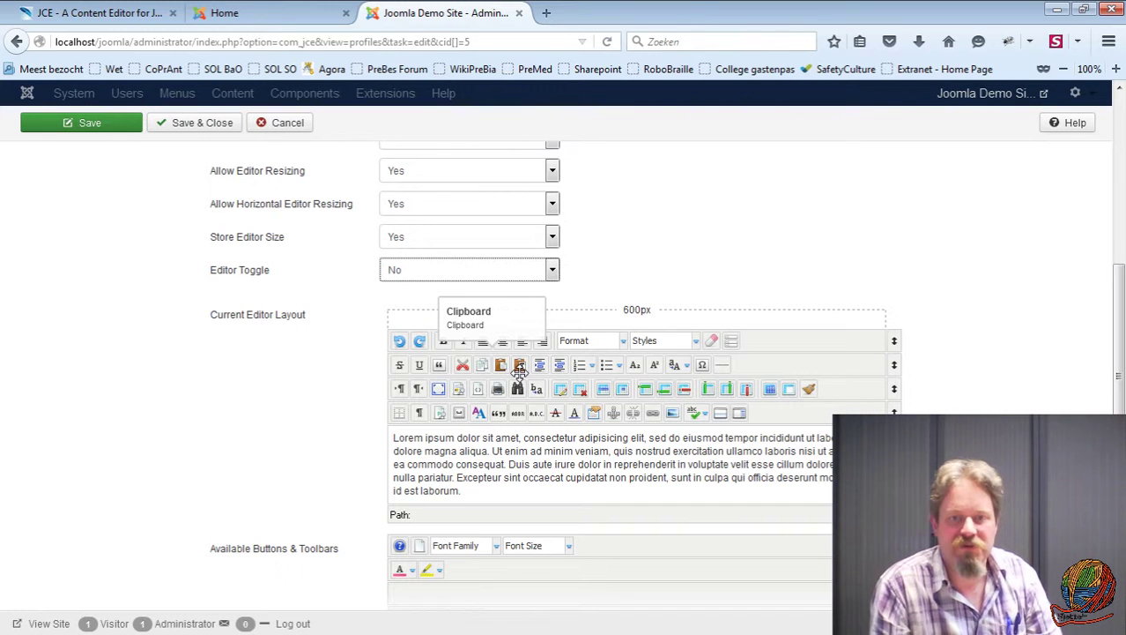
Move the Clipboard group, Lists group and both indent buttons to the first toolbar row, and Styles after Character Map in the second row.
left_click_drag(464, 365, 714, 341)
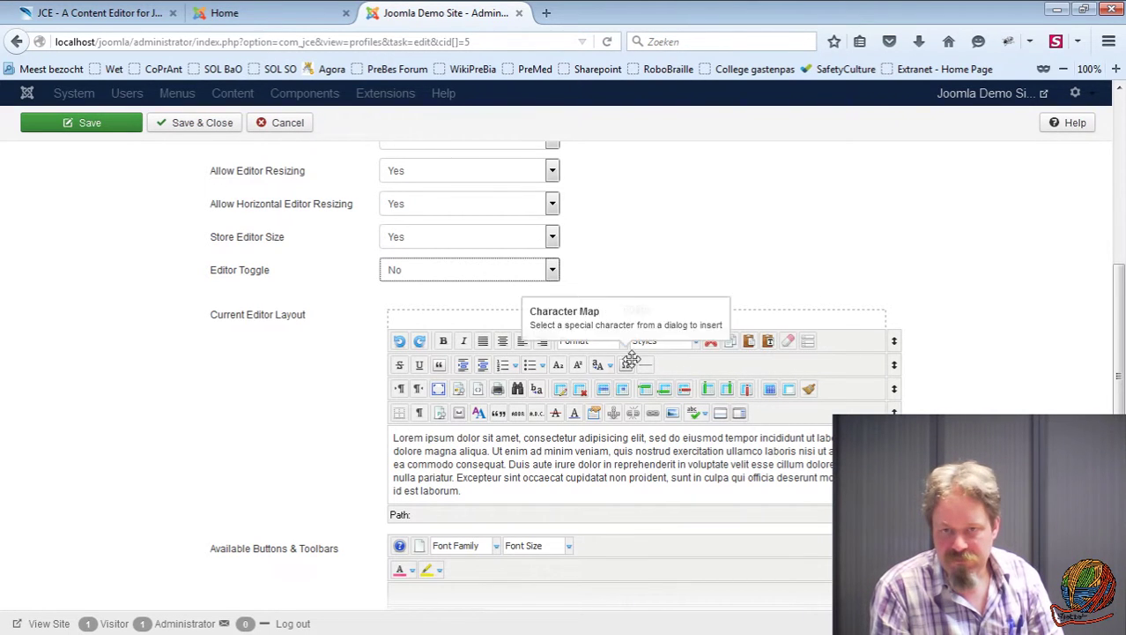
left_click_drag(642, 342, 649, 364)
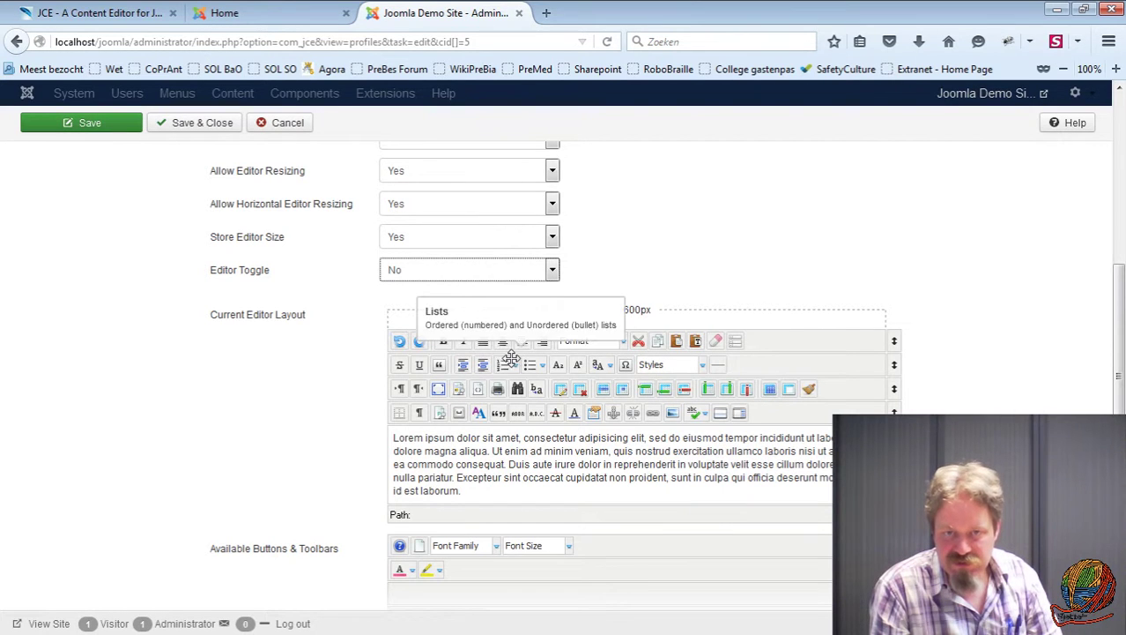
left_click_drag(509, 362, 569, 341)
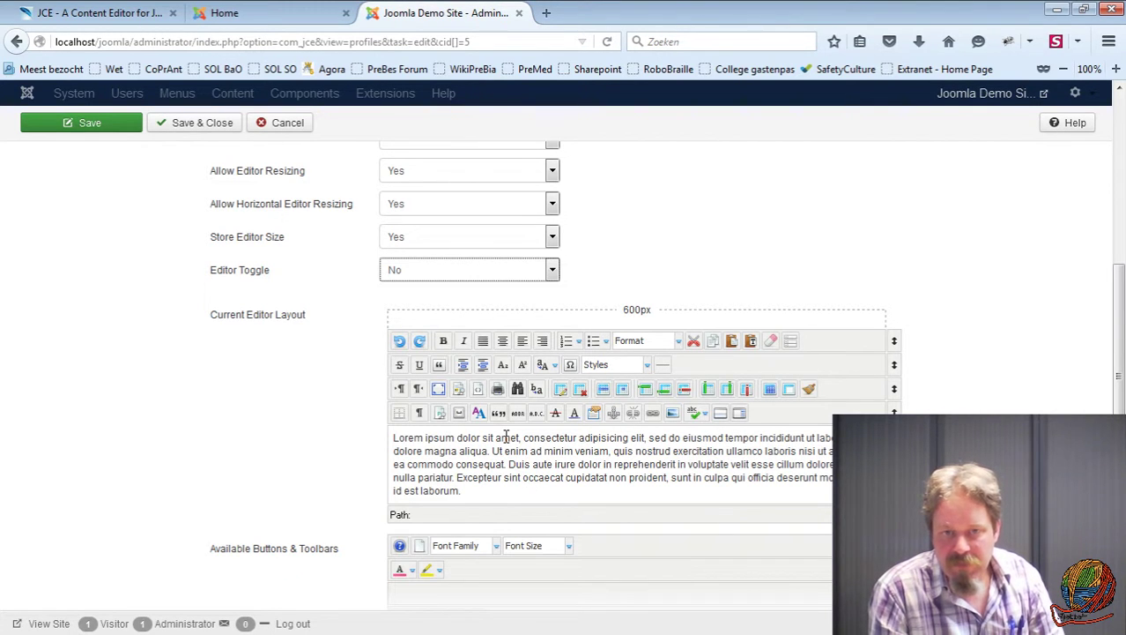
left_click_drag(464, 365, 582, 342)
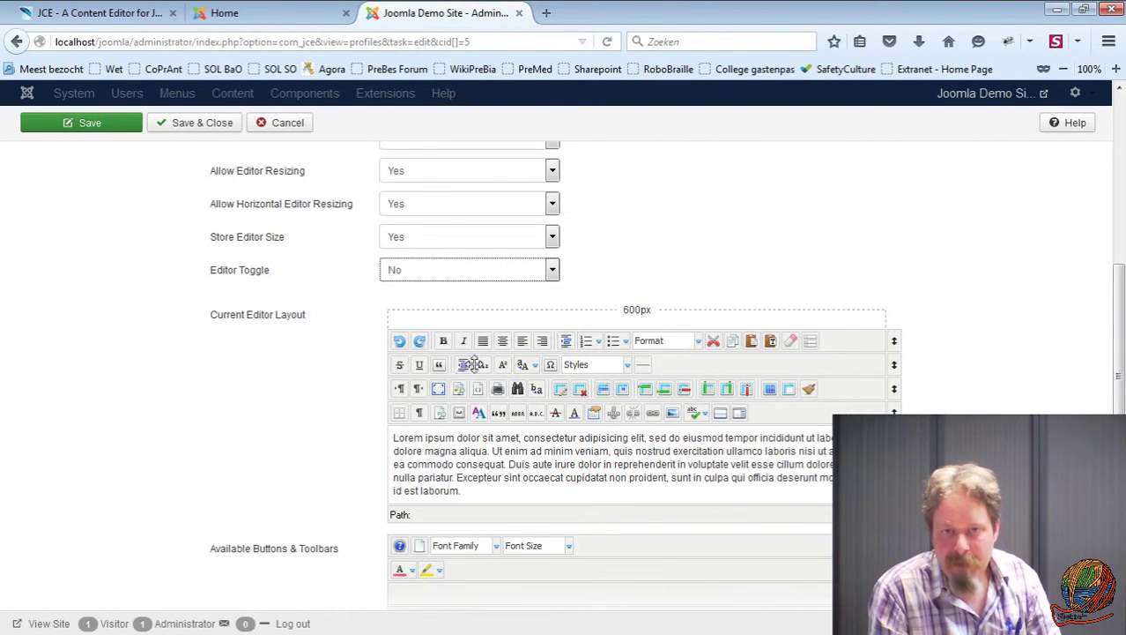
left_click_drag(473, 364, 586, 342)
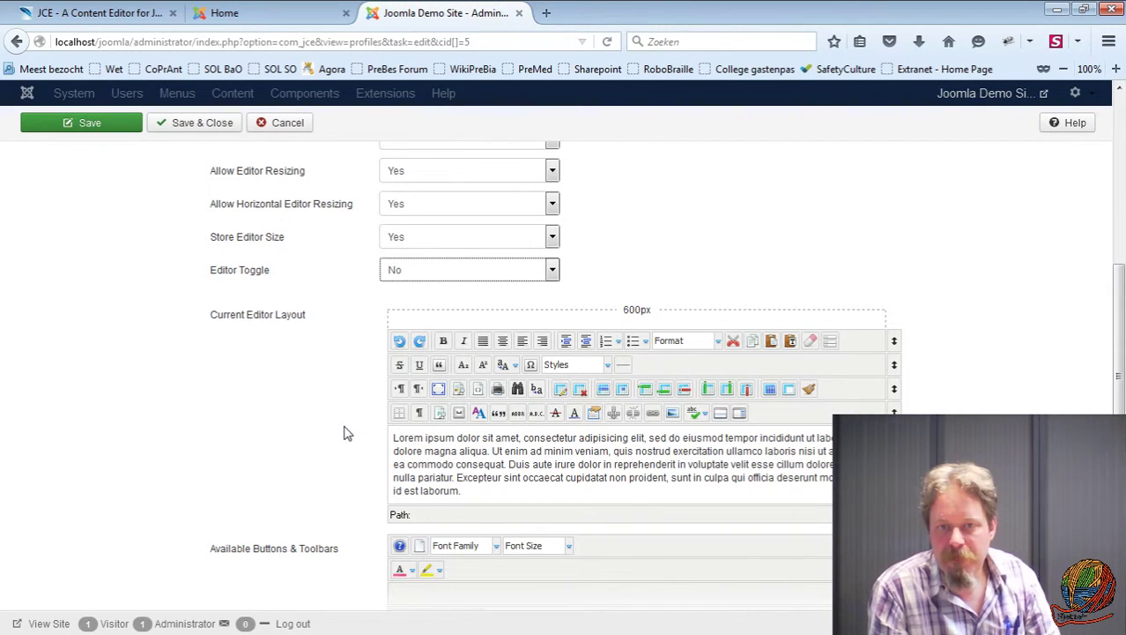
Move Source Code and Fullscreen ahead of Toggle Toolbars in the first row, and remove the Directionality, Preview and Print buttons from the layout.
left_click_drag(477, 389, 829, 340)
left_click_drag(439, 389, 850, 341)
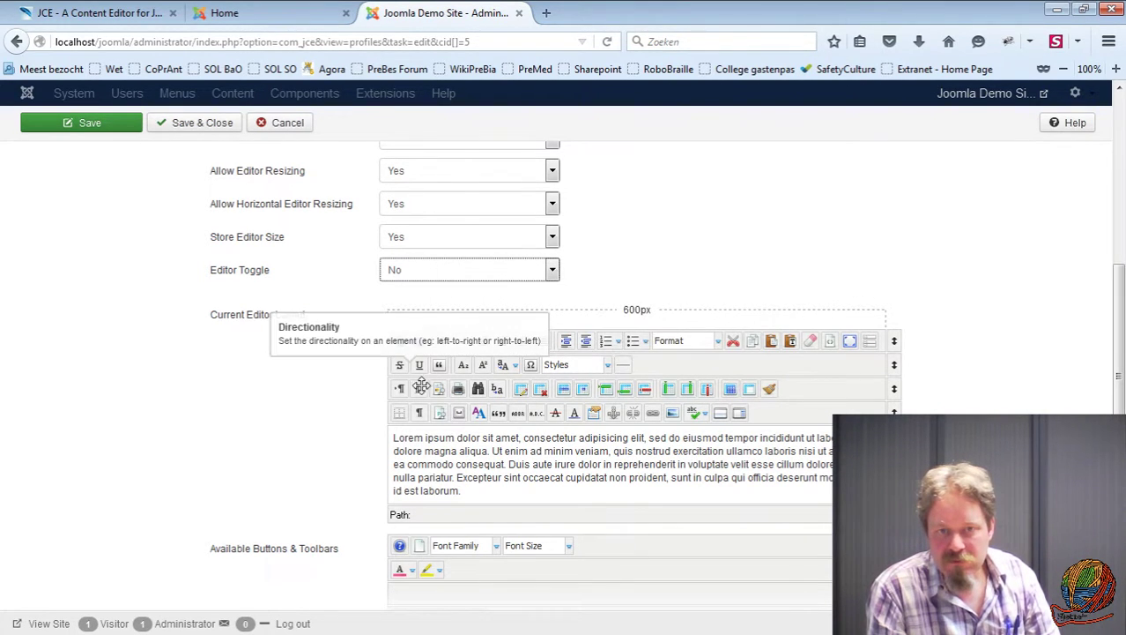
left_click_drag(402, 389, 589, 546)
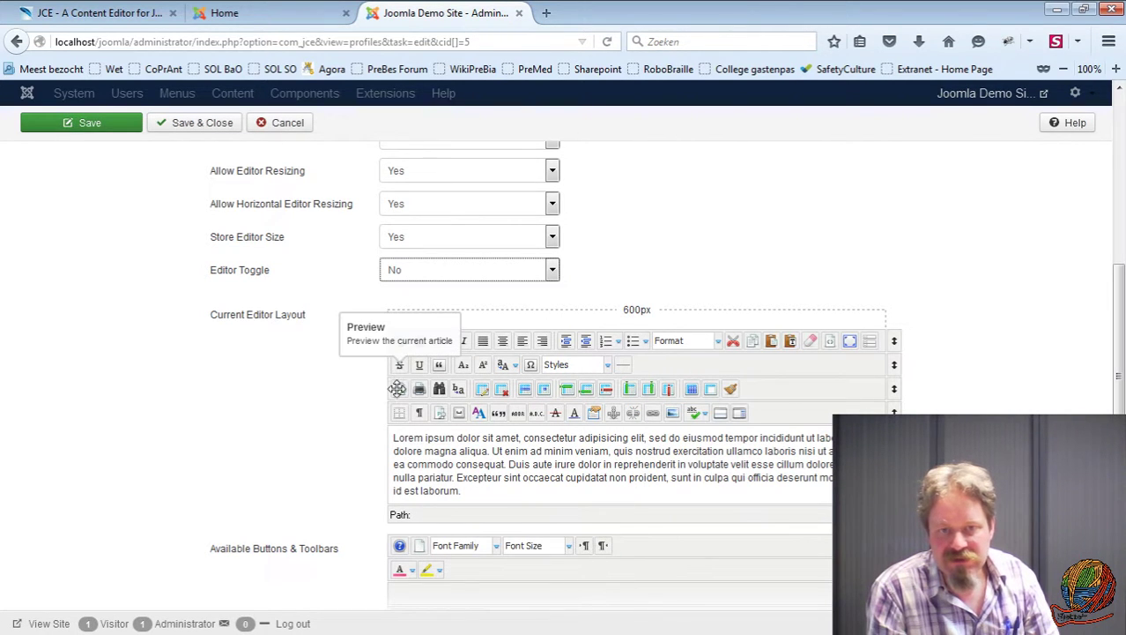
left_click_drag(402, 389, 618, 547)
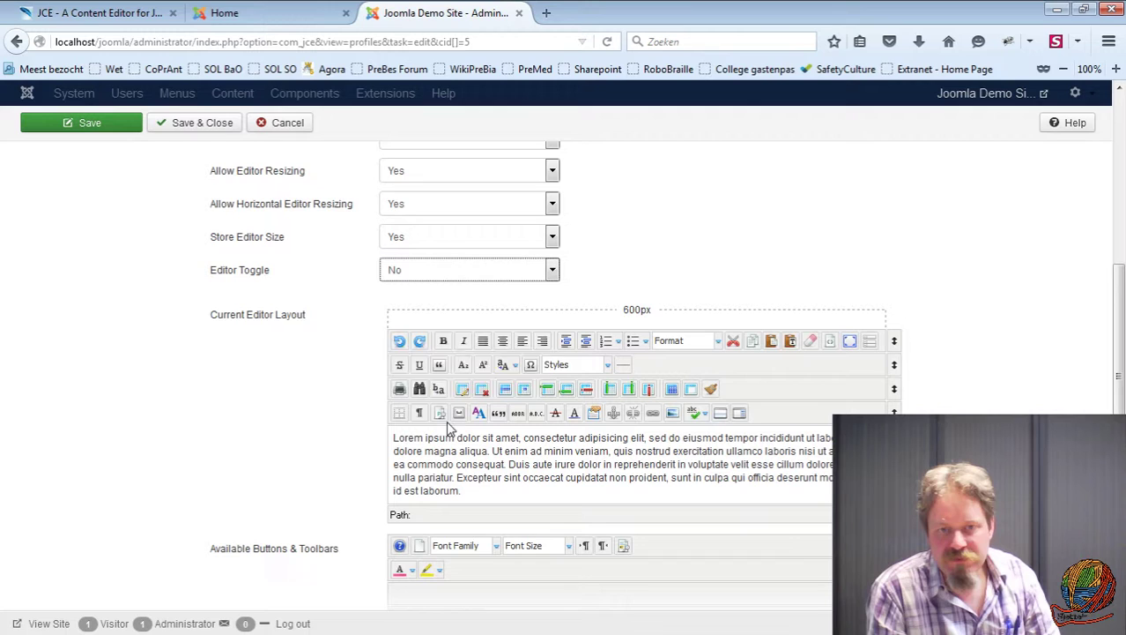
left_click_drag(399, 389, 642, 546)
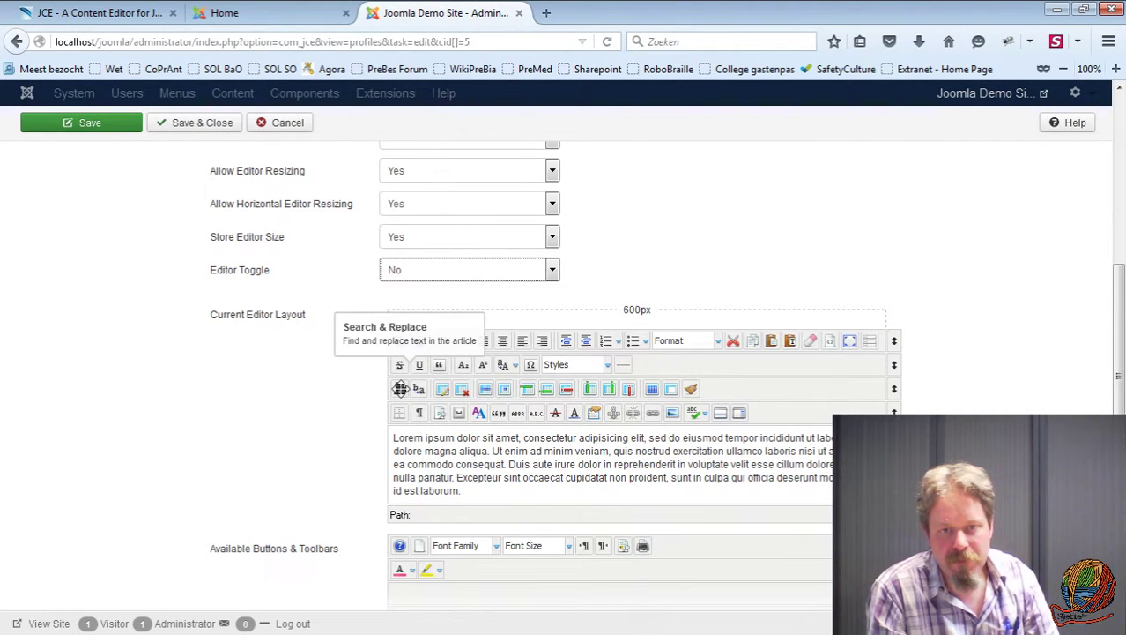
Remove the third toolbar row after moving Search & Replace and the table buttons to the second row and Code Cleanup to the first.
left_click_drag(400, 389, 430, 371)
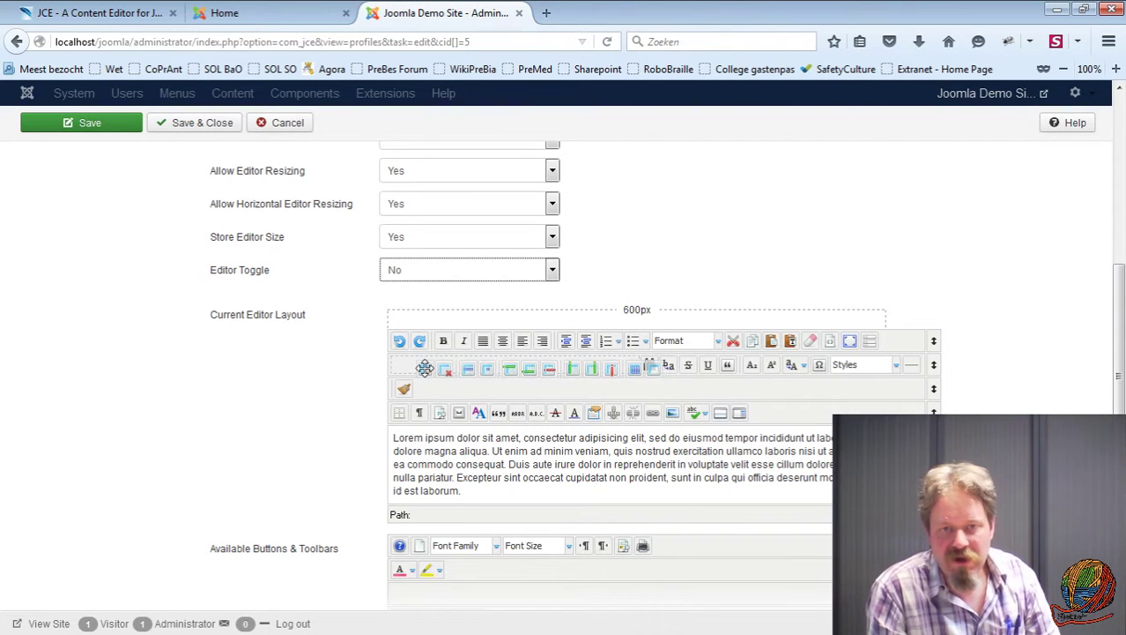
left_click_drag(425, 368, 463, 377)
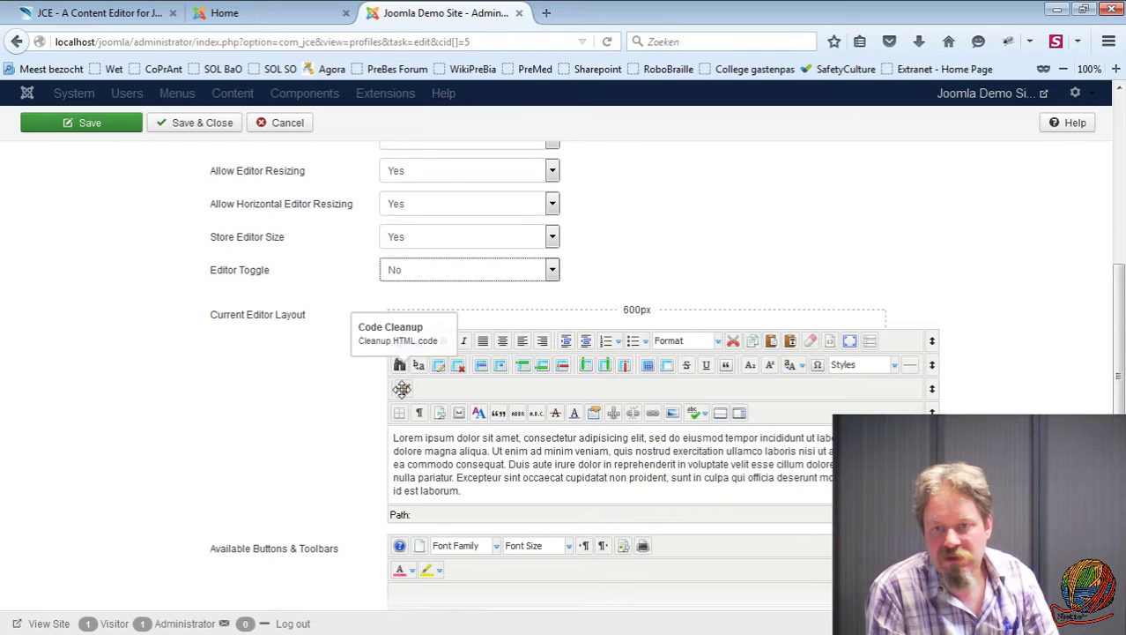
left_click_drag(402, 389, 829, 341)
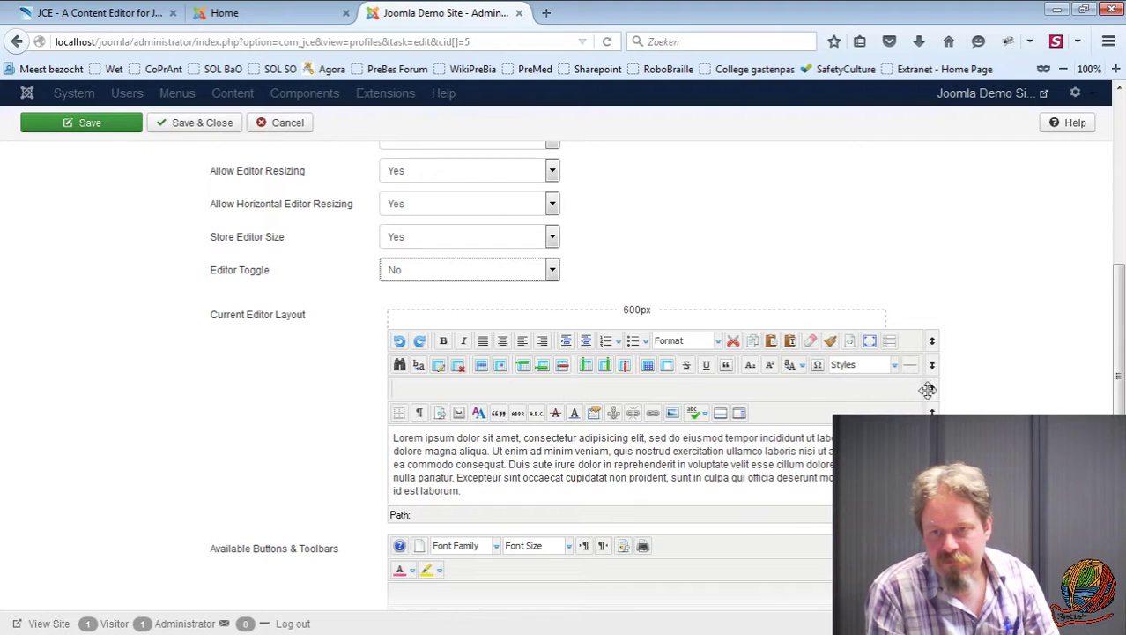
left_click_drag(932, 389, 617, 547)
left_click_drag(931, 549, 927, 546)
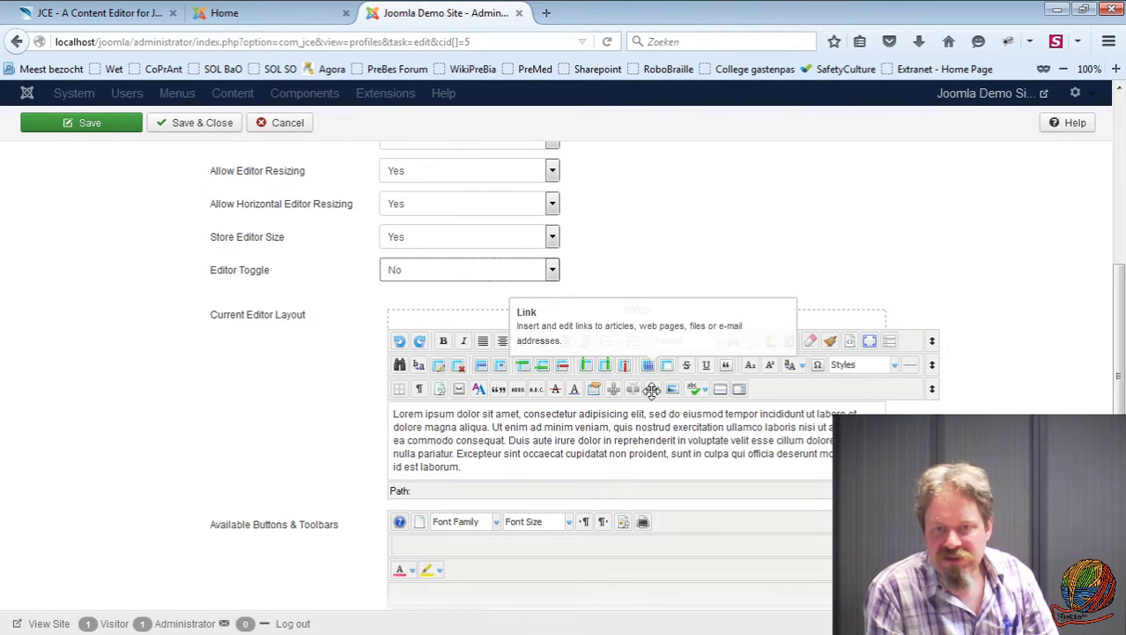
Move the Link, Unlink and image buttons before Toggle Toolbars in the first row, and Undo and Redo to the start of the second.
left_click_drag(673, 389, 879, 341)
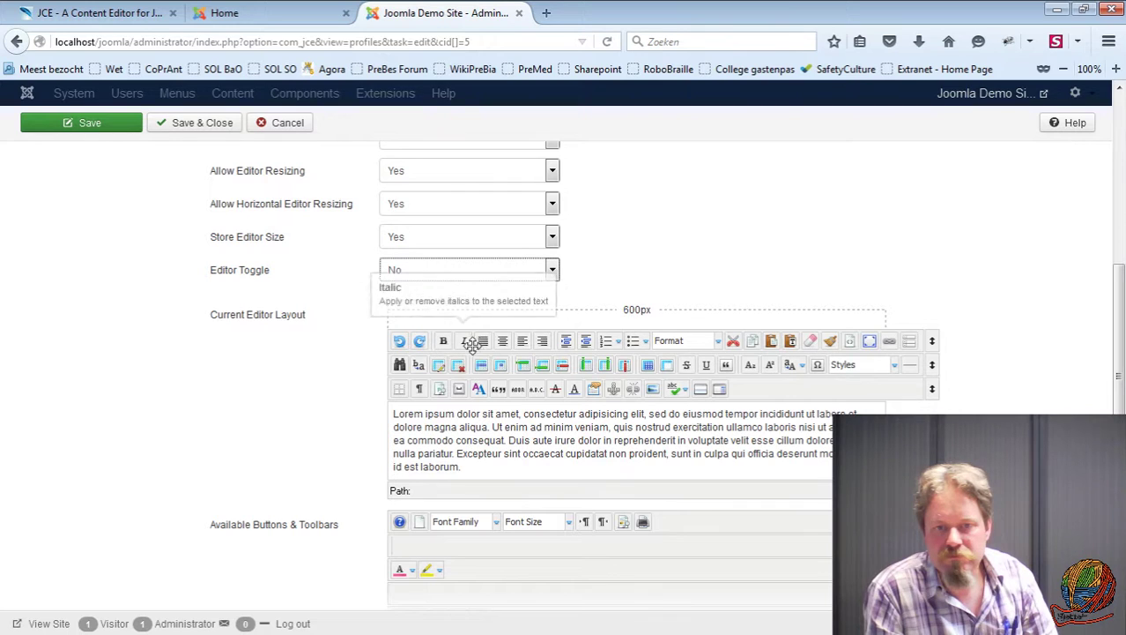
left_click_drag(400, 340, 419, 365)
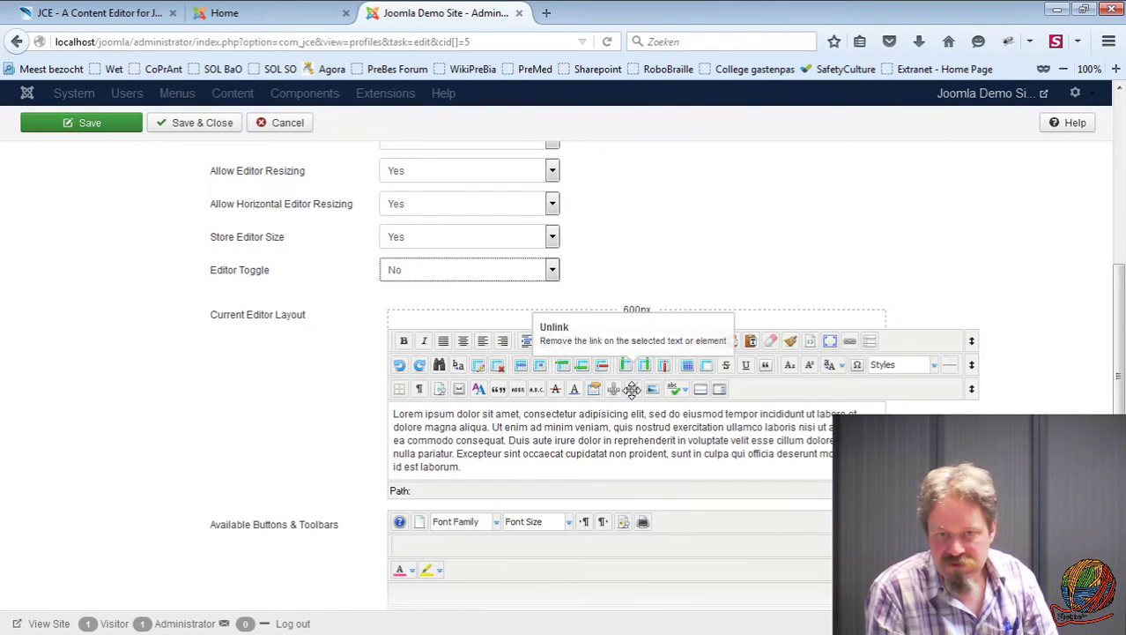
left_click_drag(632, 389, 881, 341)
Remove the spell checker and Article Breaks buttons, and move Character Map, Subscript and Superscript to the end of the third toolbar row.
left_click_drag(634, 389, 670, 521)
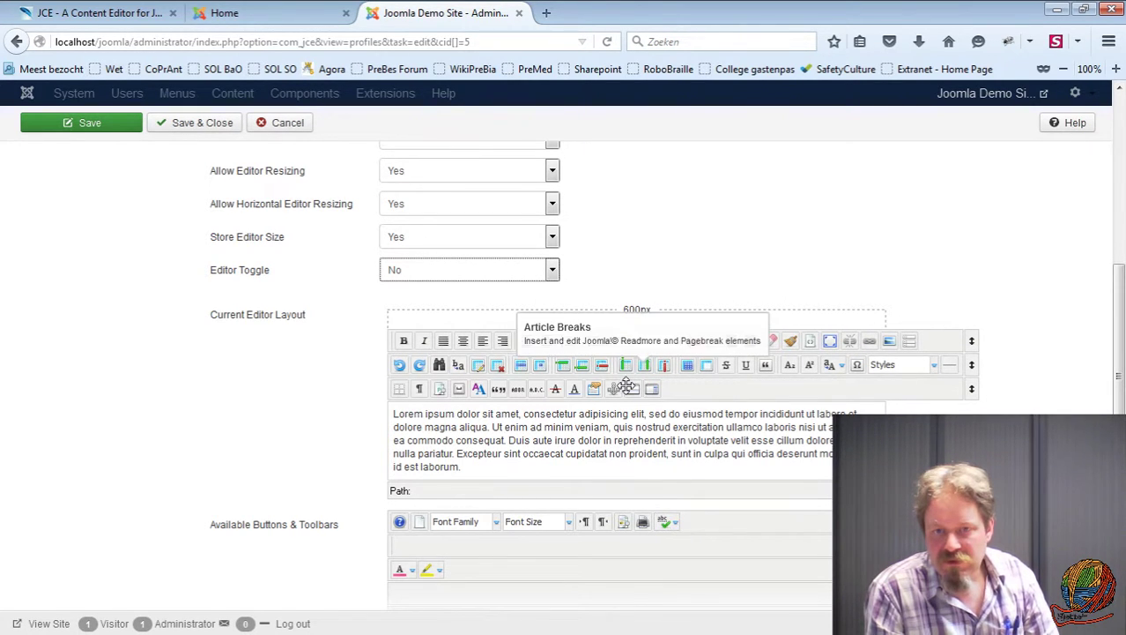
left_click_drag(651, 389, 691, 522)
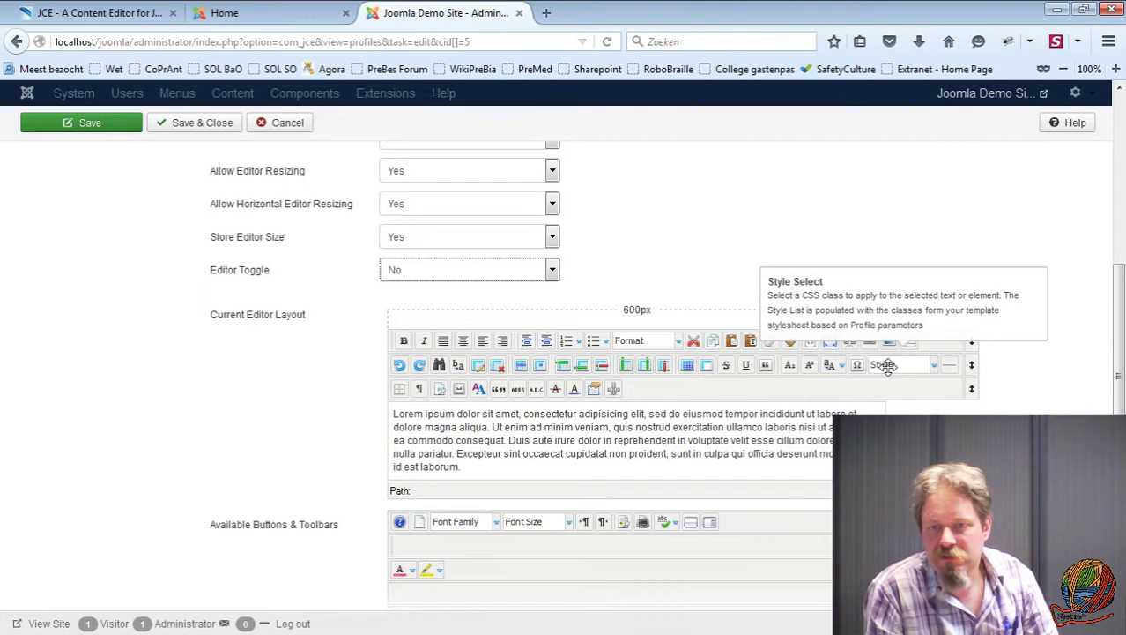
left_click_drag(857, 365, 635, 391)
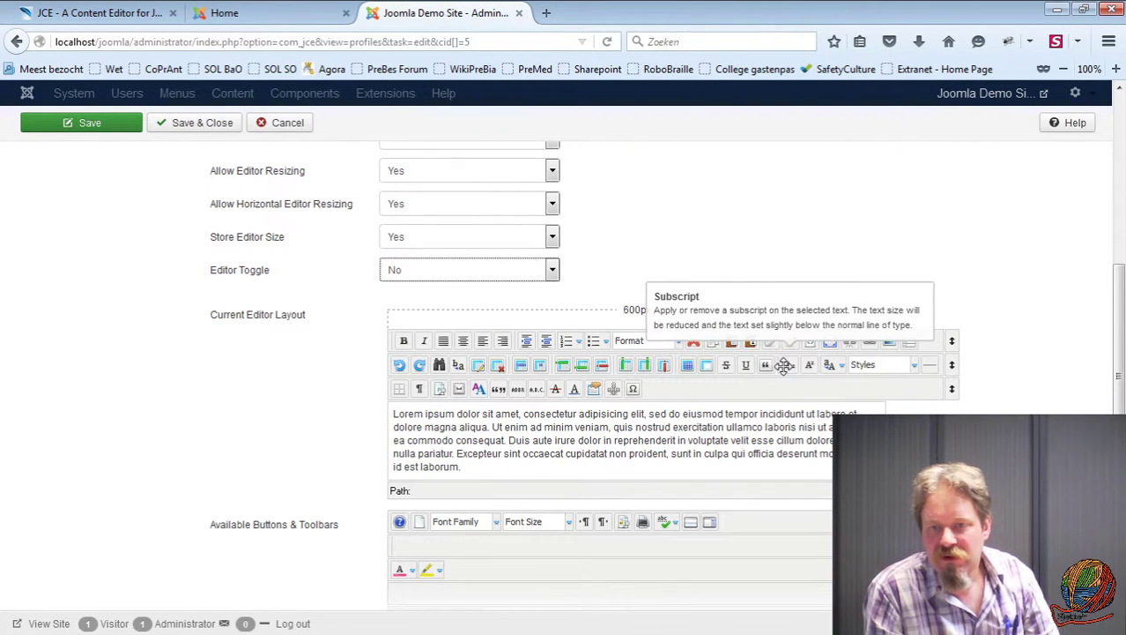
left_click_drag(785, 365, 692, 388)
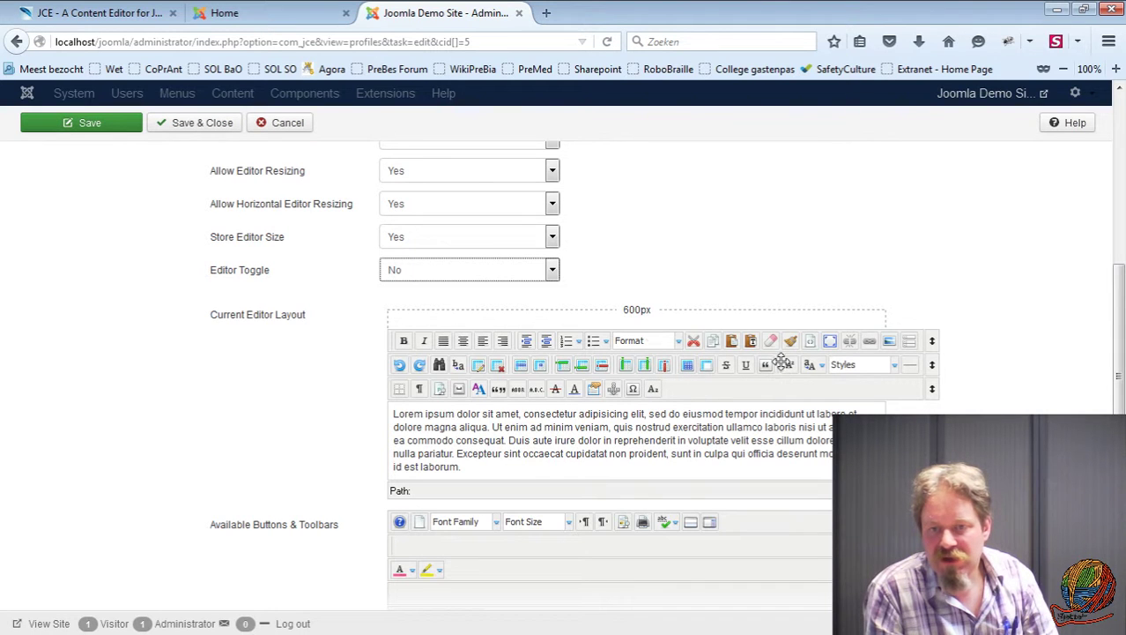
left_click_drag(782, 364, 673, 388)
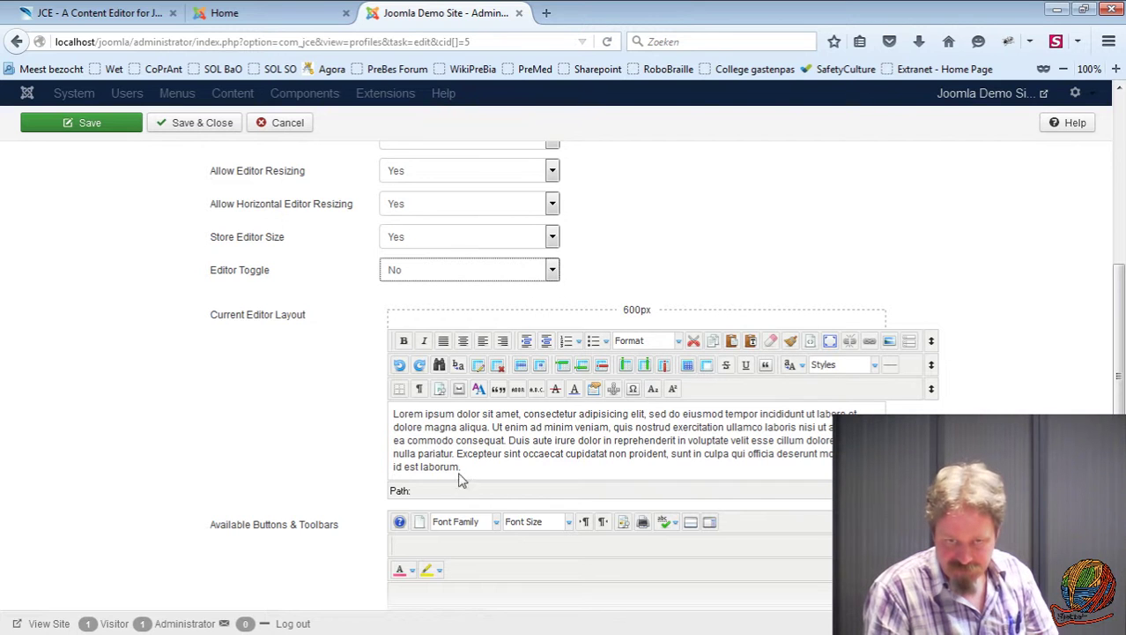
Review the finished editor layout, the unused buttons and the Additional Features options of the profile.
scroll(310, 435, "down", 5)
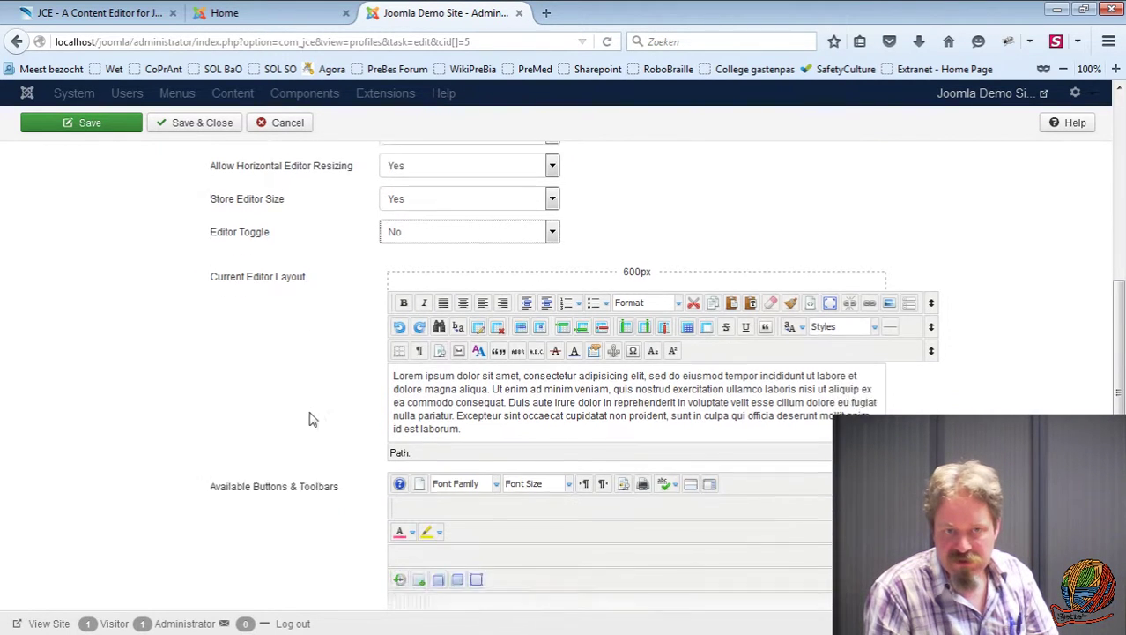
mouse_move(344, 231)
scroll(346, 256, "up", 4)
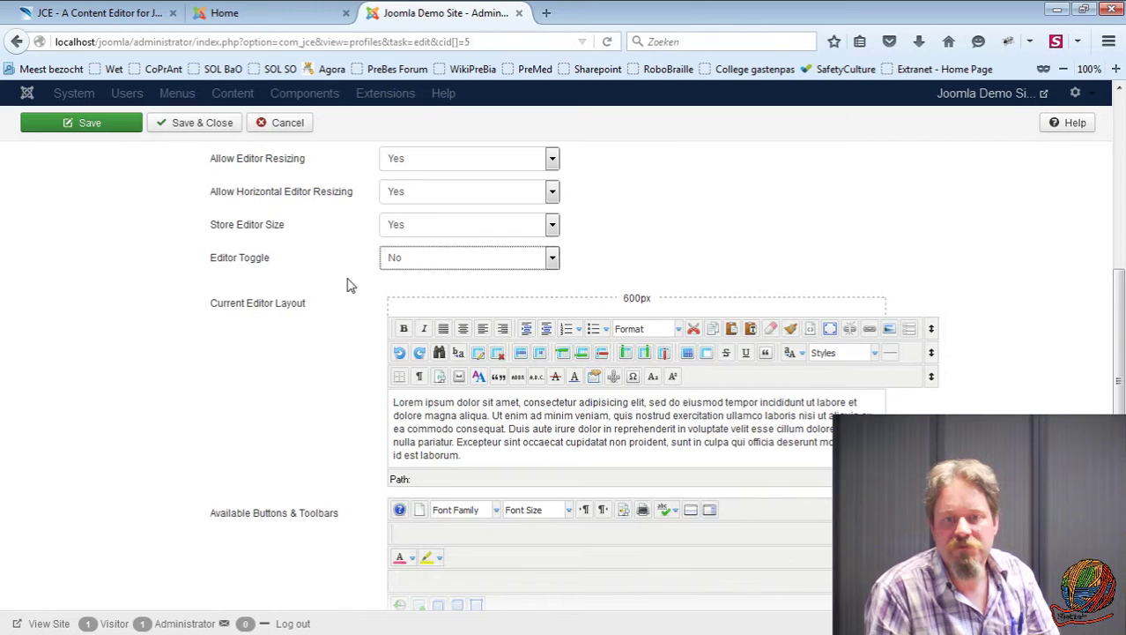
scroll(352, 291, "down", 1)
scroll(346, 416, "down", 2)
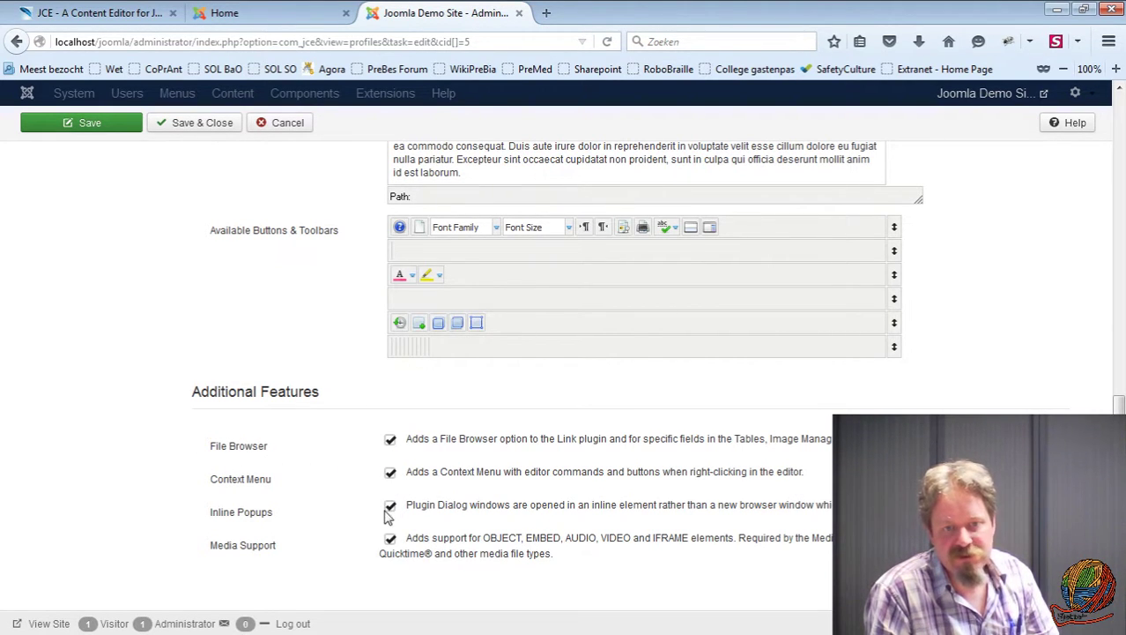
scroll(339, 516, "up", 15)
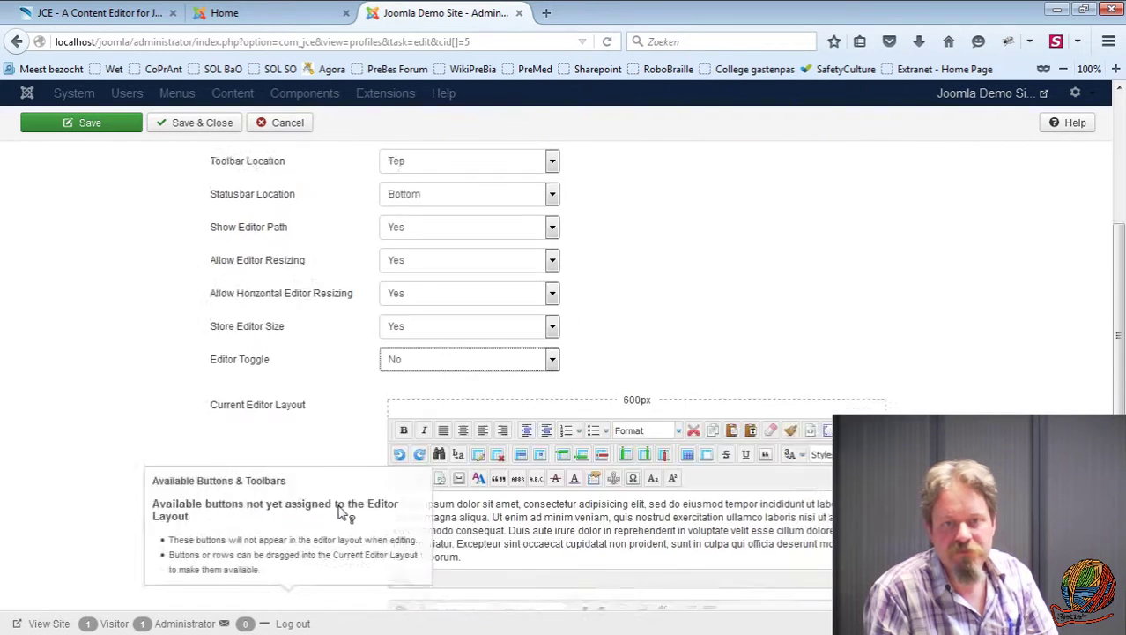
Open the profile's Editor Parameters and examine the Cleanup & Output and Typography settings, including the Validate HTML, Doctype and Custom Colours options.
left_click(389, 215)
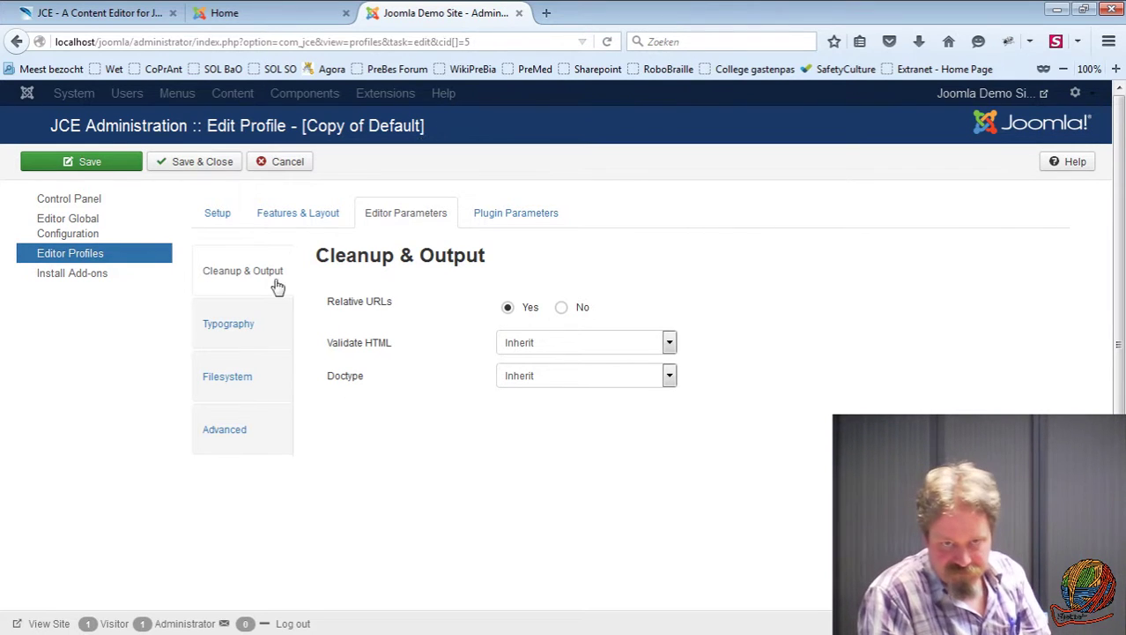
left_click(208, 326)
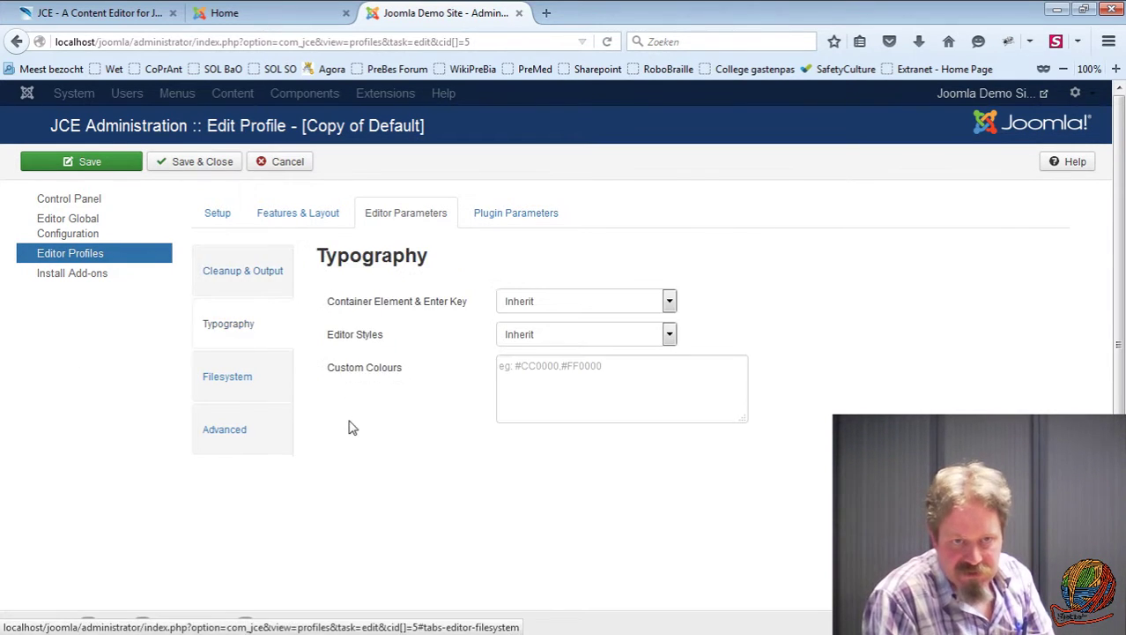
left_click(247, 278)
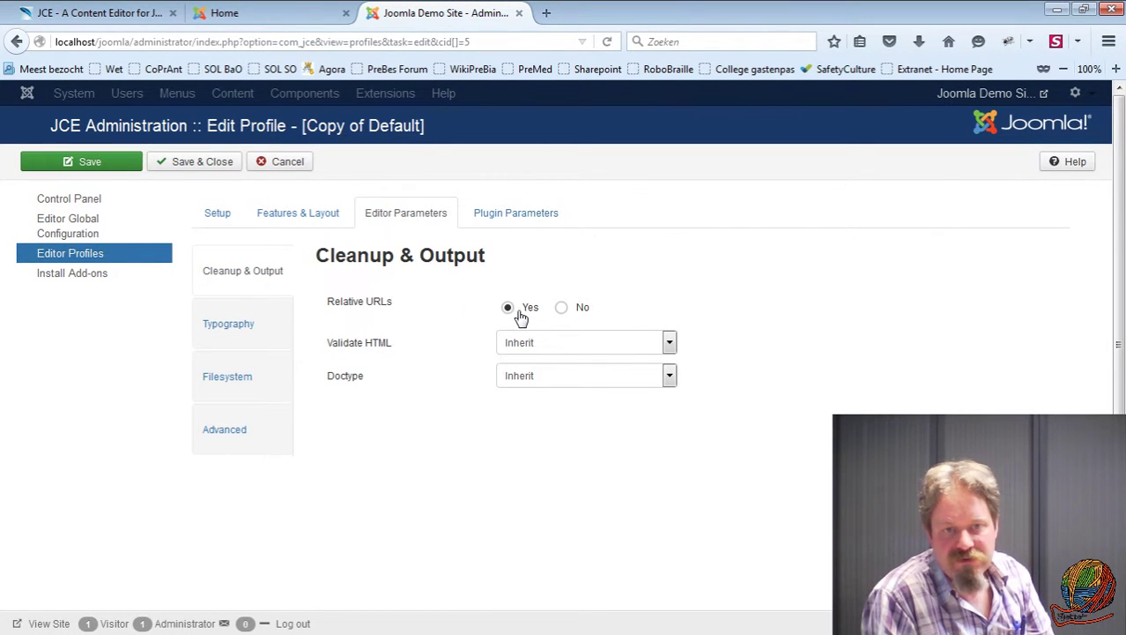
mouse_move(440, 310)
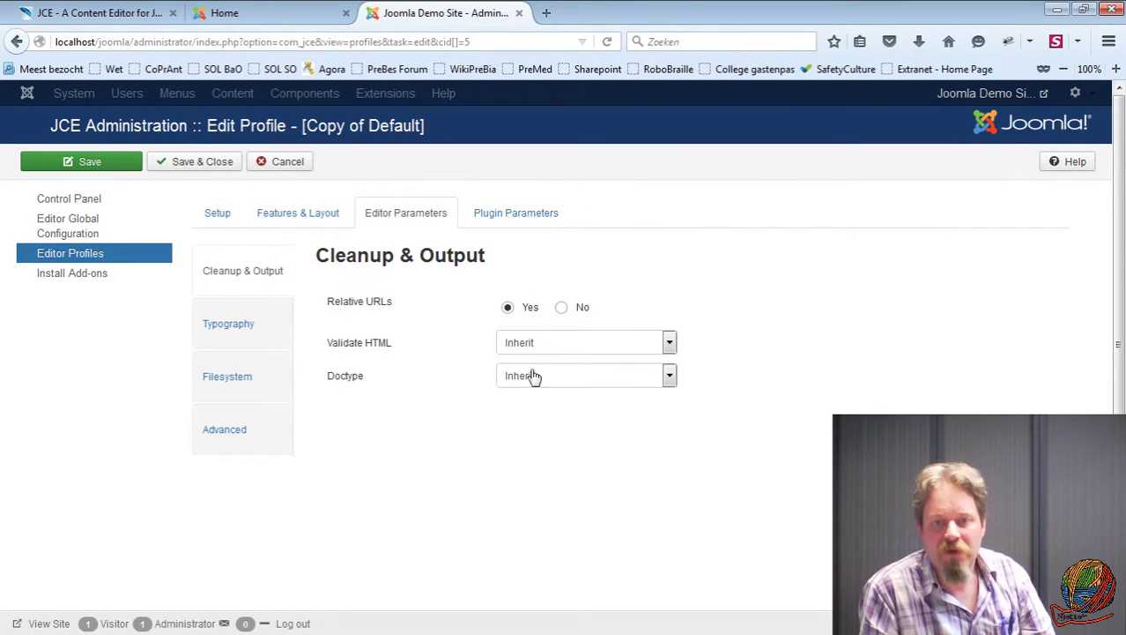
left_click(594, 346)
left_click(595, 349)
left_click(589, 376)
mouse_move(442, 375)
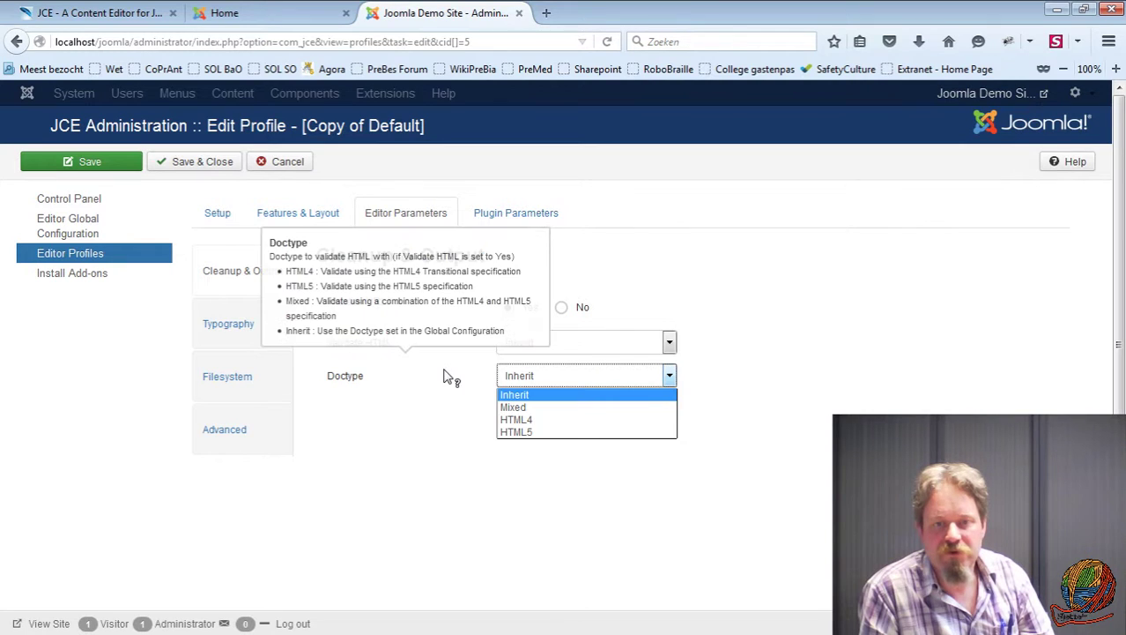
left_click(470, 388)
left_click(541, 237)
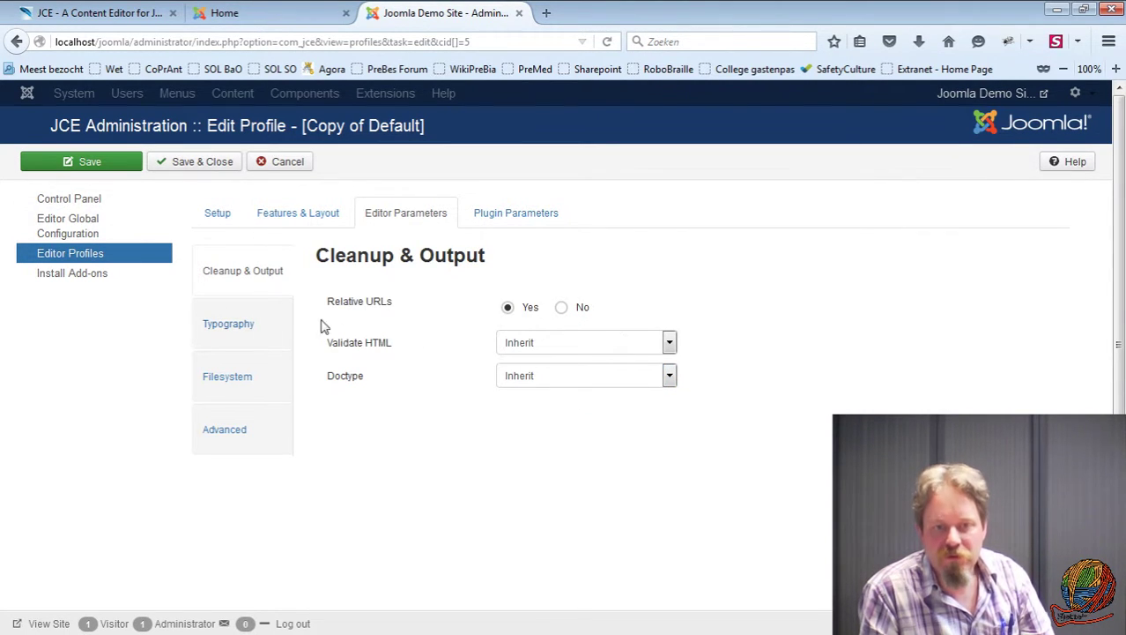
mouse_move(320, 337)
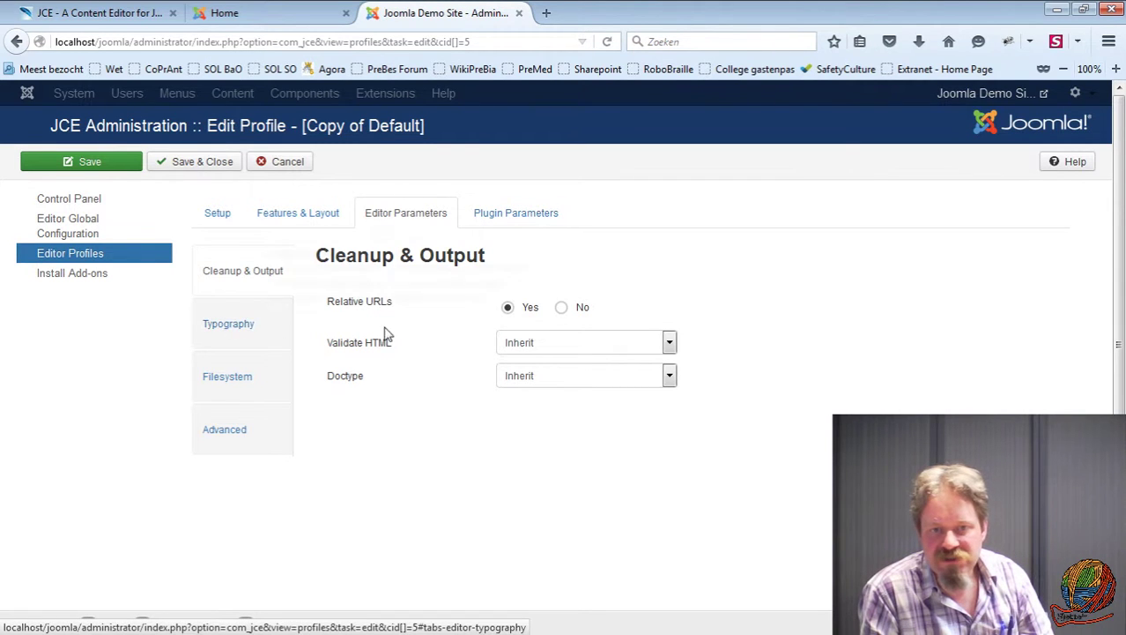
left_click(228, 327)
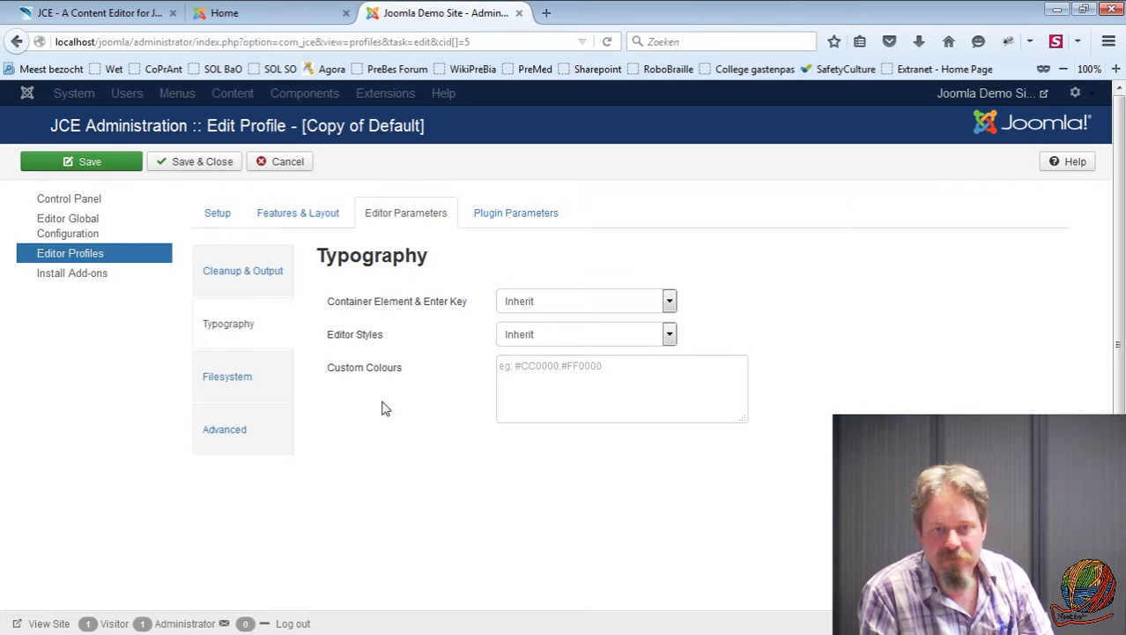
left_click(533, 370)
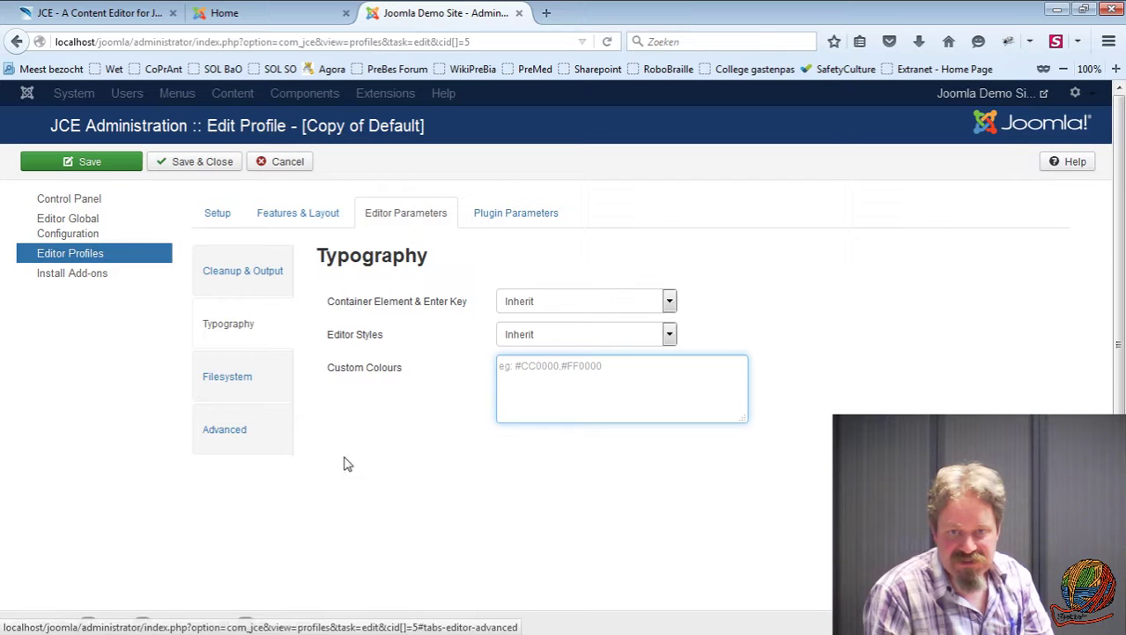
Open the Filesystem editor parameters and examine the File Directory Path, Allow Root Access, Upload file size and Upload Conflict Action settings.
left_click(227, 381)
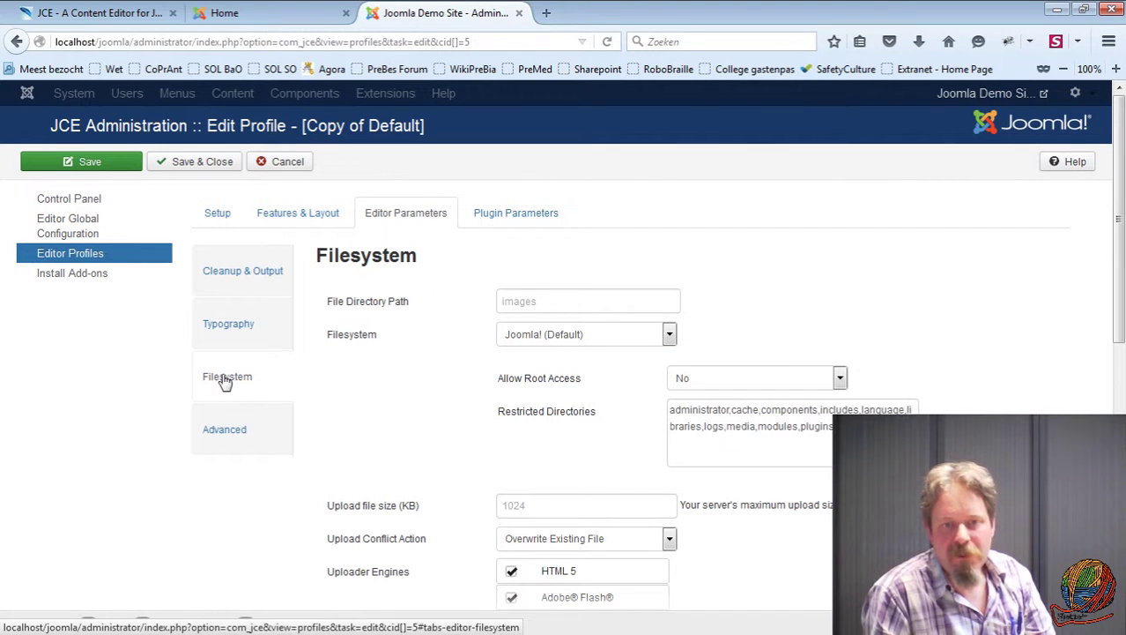
left_click(539, 301)
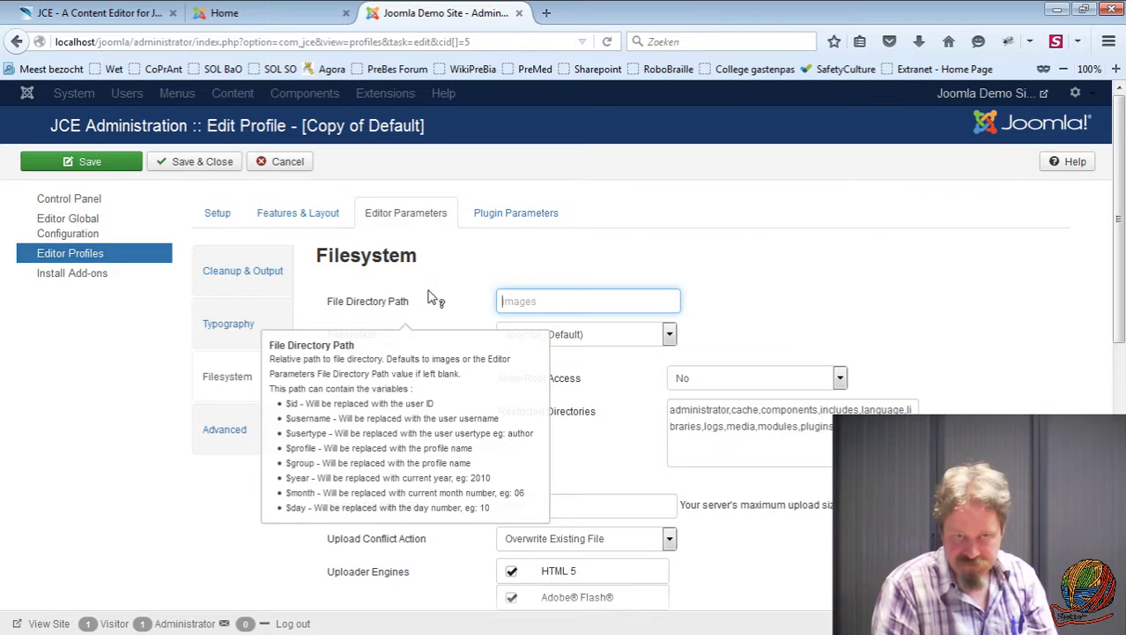
left_click(701, 378)
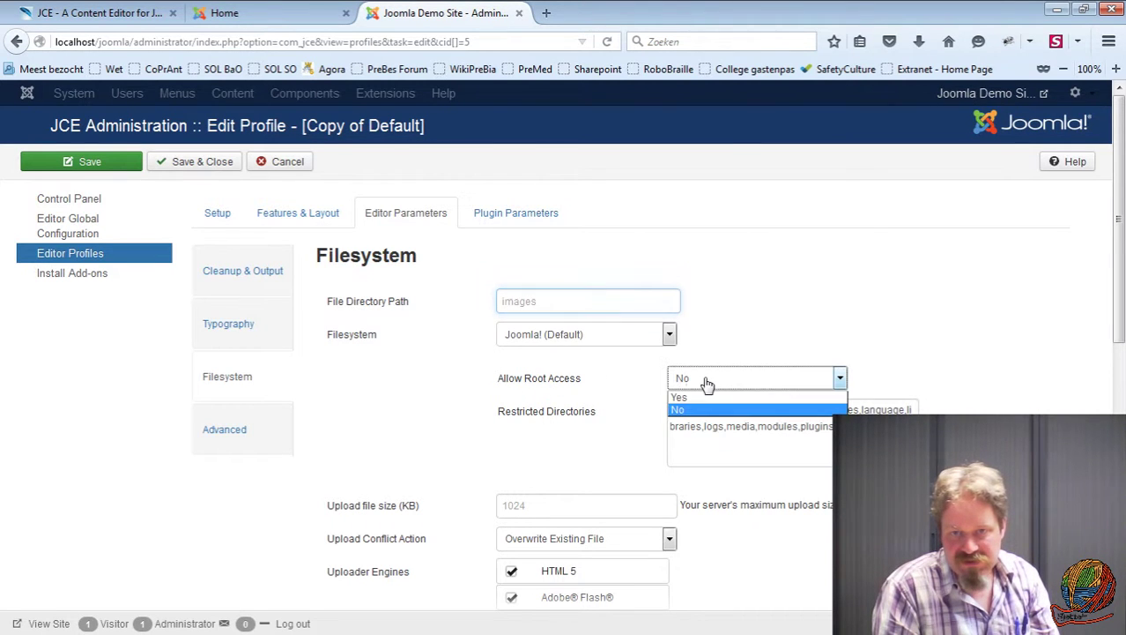
left_click(630, 390)
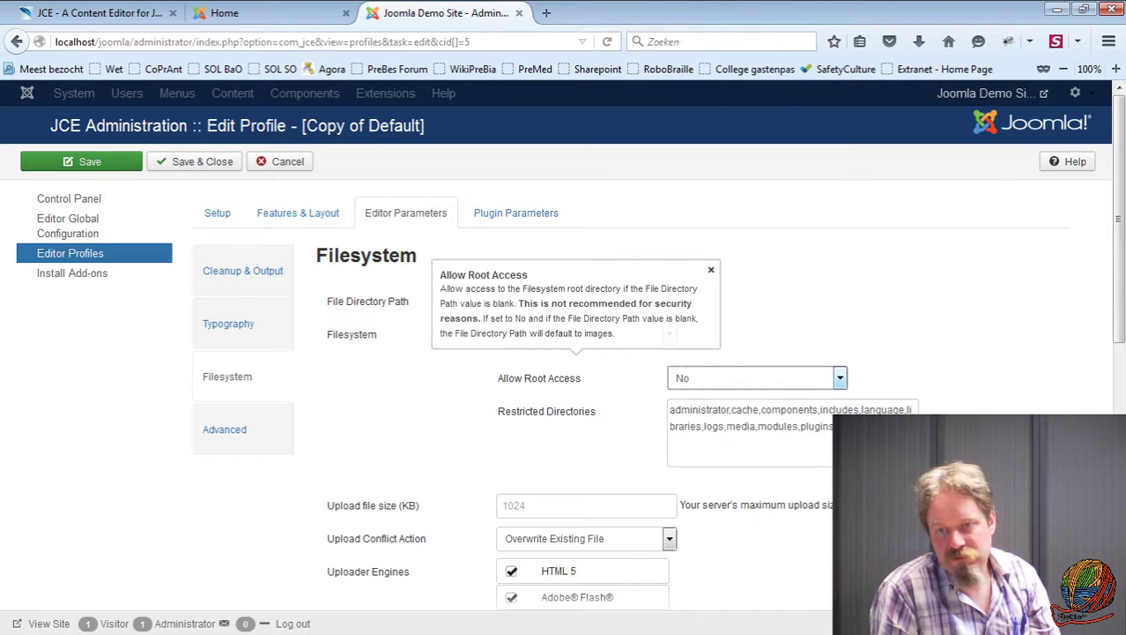
left_click(467, 433)
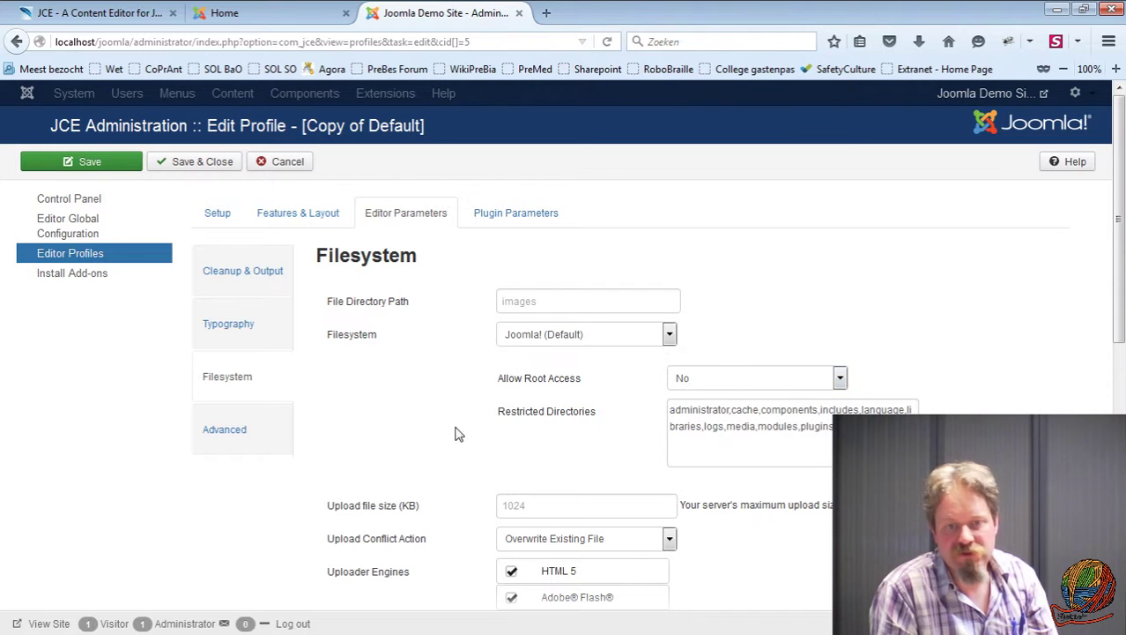
left_click(546, 505)
mouse_move(417, 506)
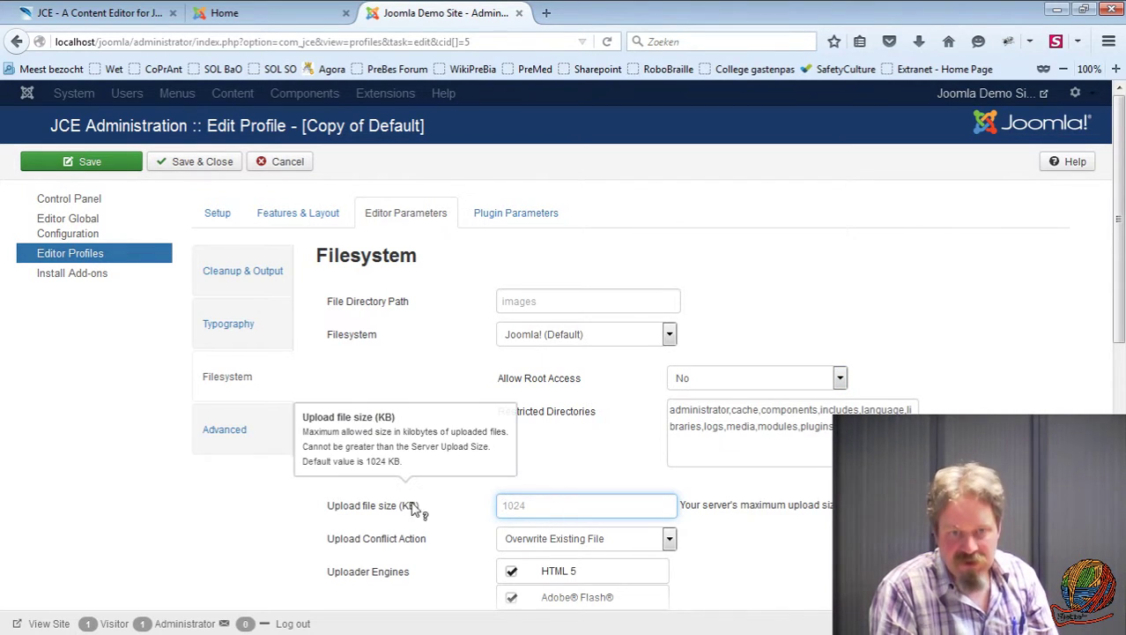
left_click(343, 539)
scroll(460, 541, "down", 4)
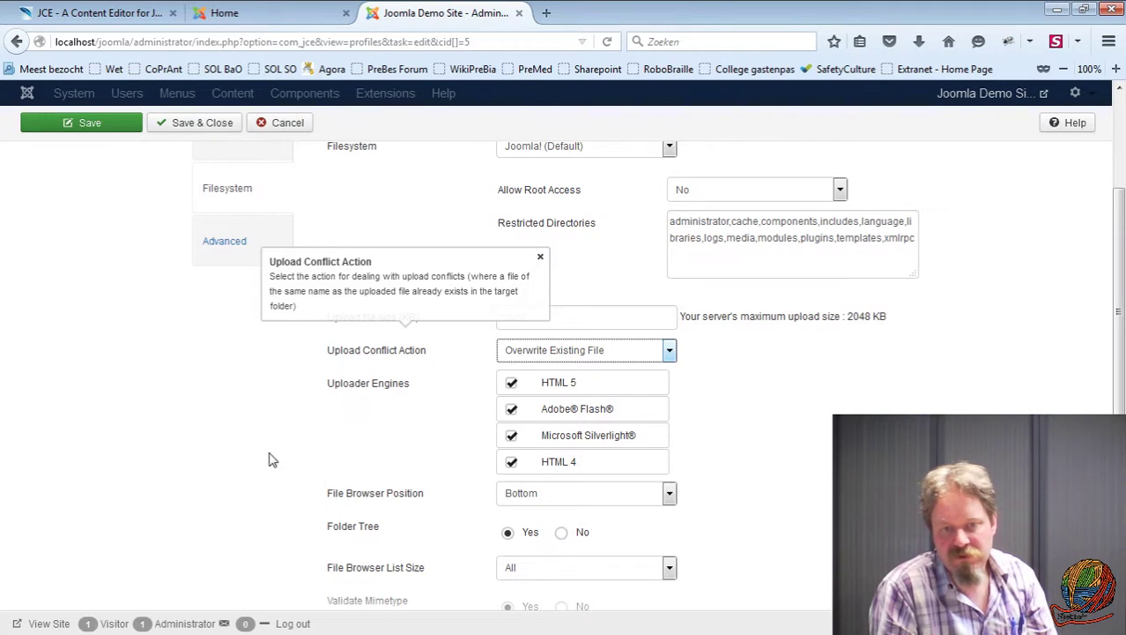
Disable UPPERCASE under the Filesystem Text Case option, leaving only lowercase enabled, after reviewing the file browser and mimetype options.
scroll(292, 433, "down", 4)
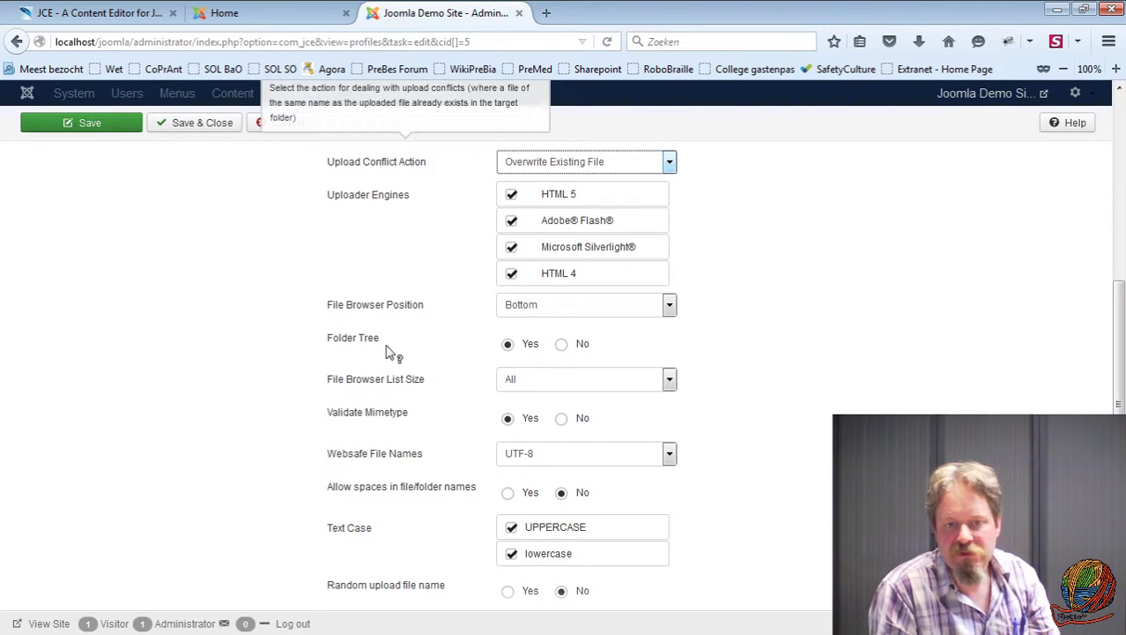
left_click(357, 311)
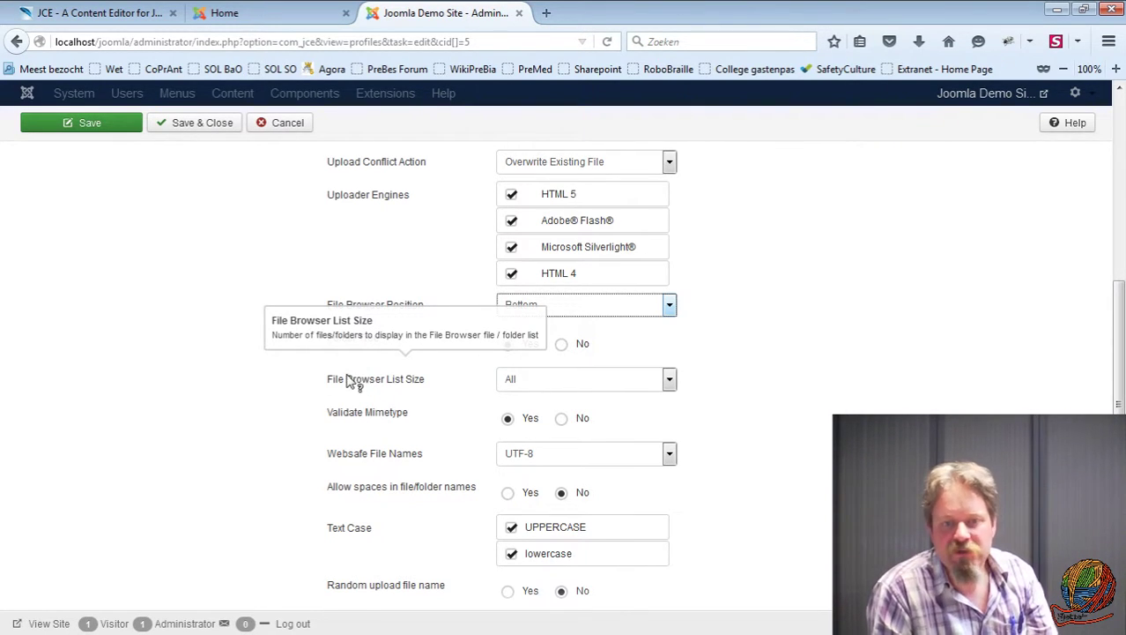
left_click(509, 426)
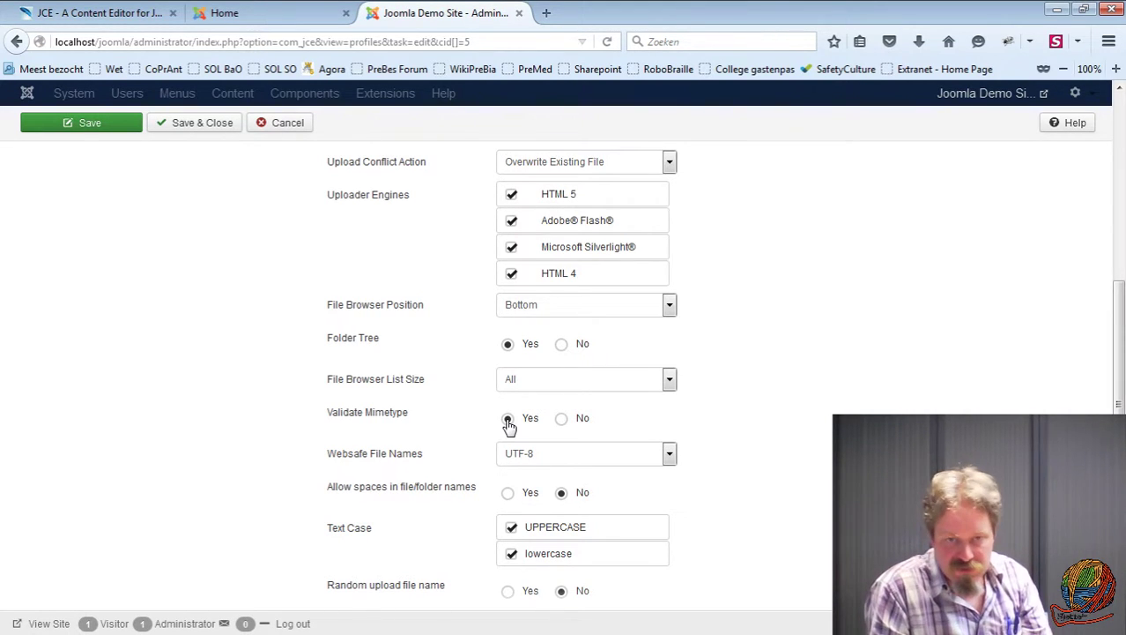
mouse_move(460, 486)
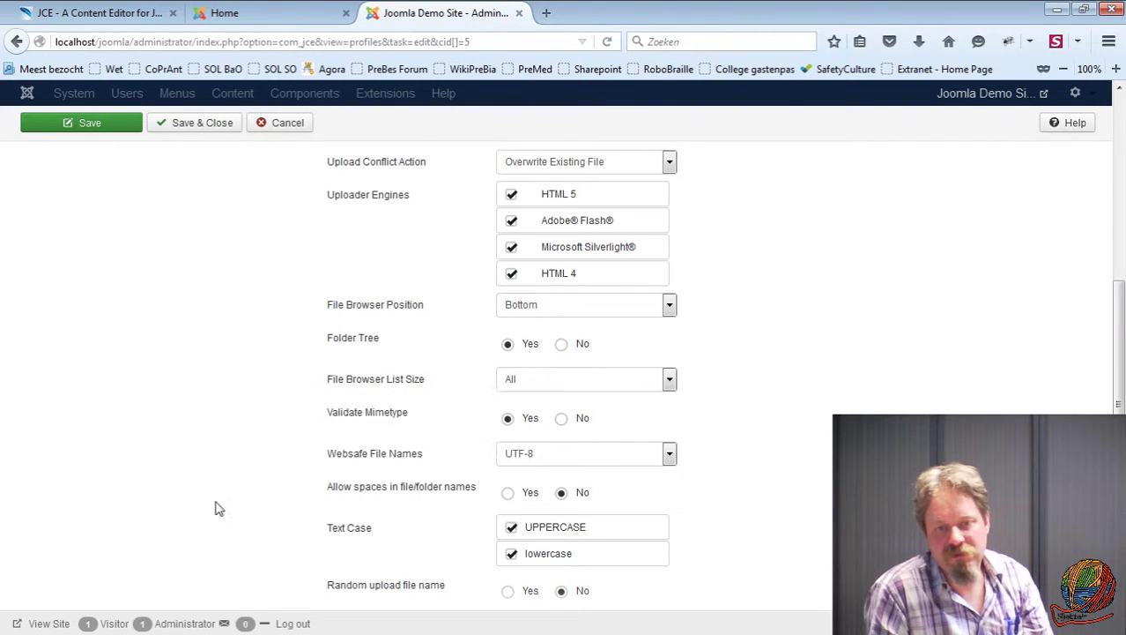
scroll(257, 508, "down", 4)
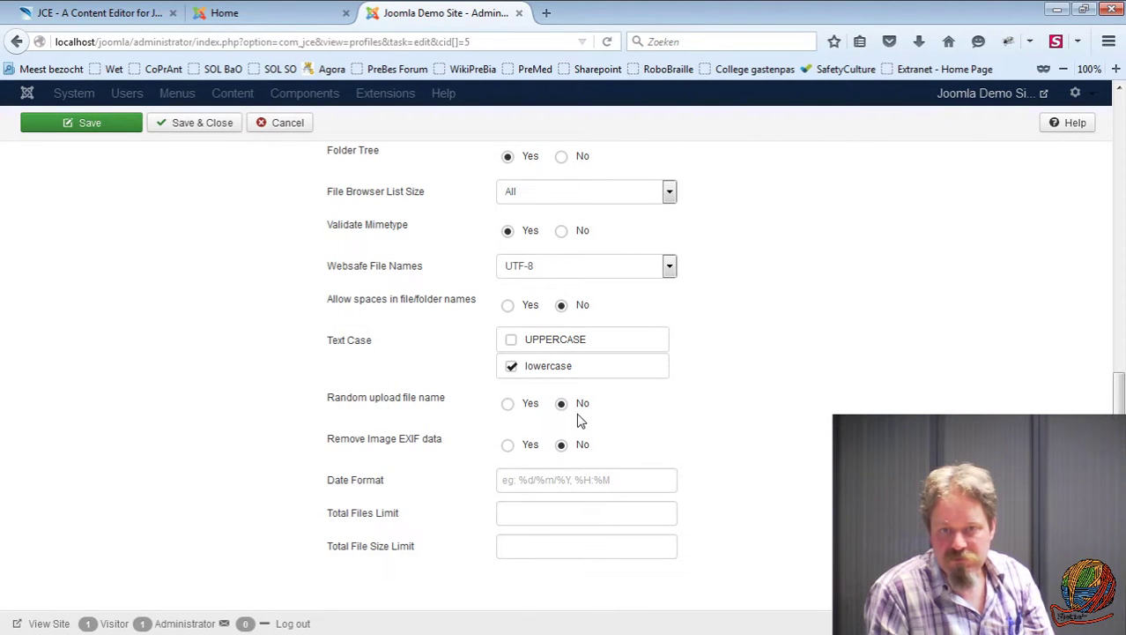
Examine the Random upload file name, Remove Image EXIF data and Total File Size Limit options of the Filesystem parameters.
mouse_move(359, 408)
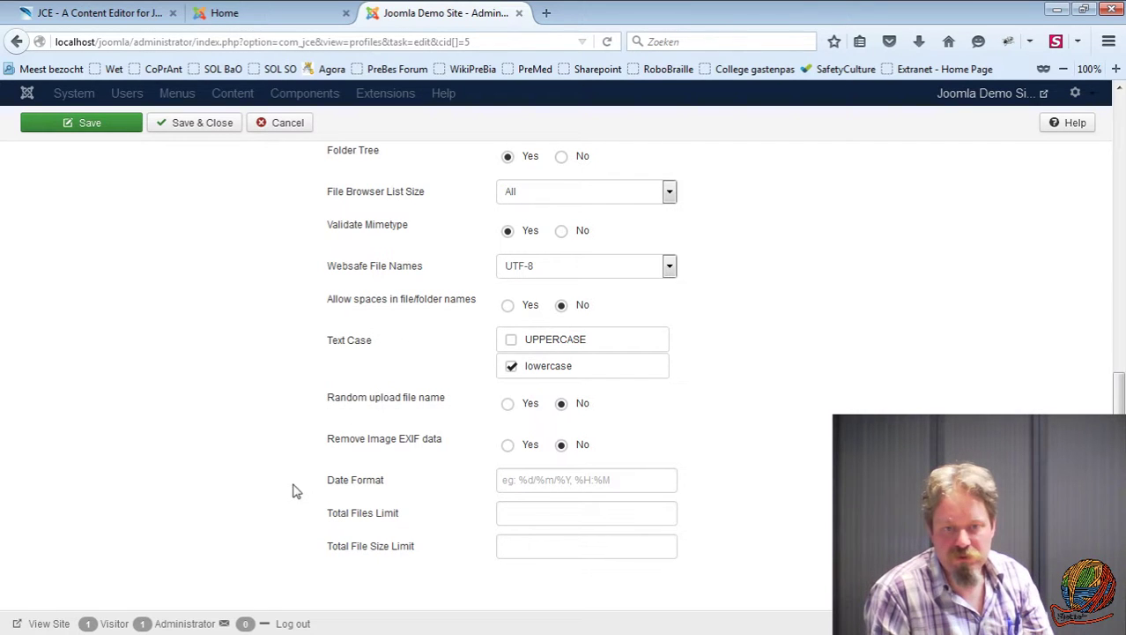
mouse_move(348, 448)
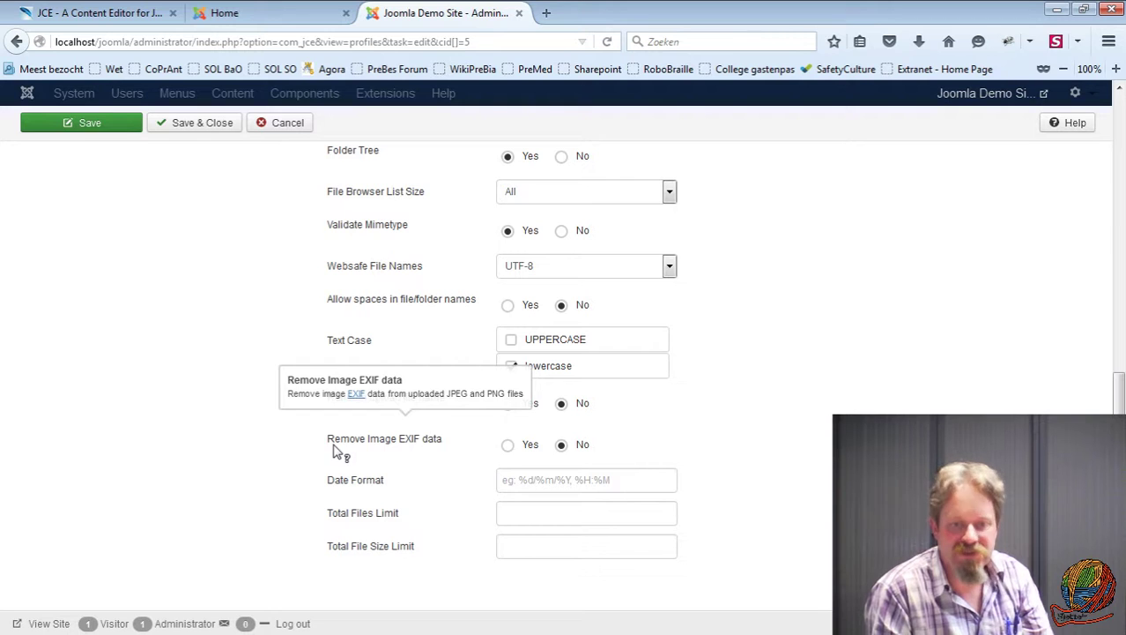
scroll(328, 398, "up", 3)
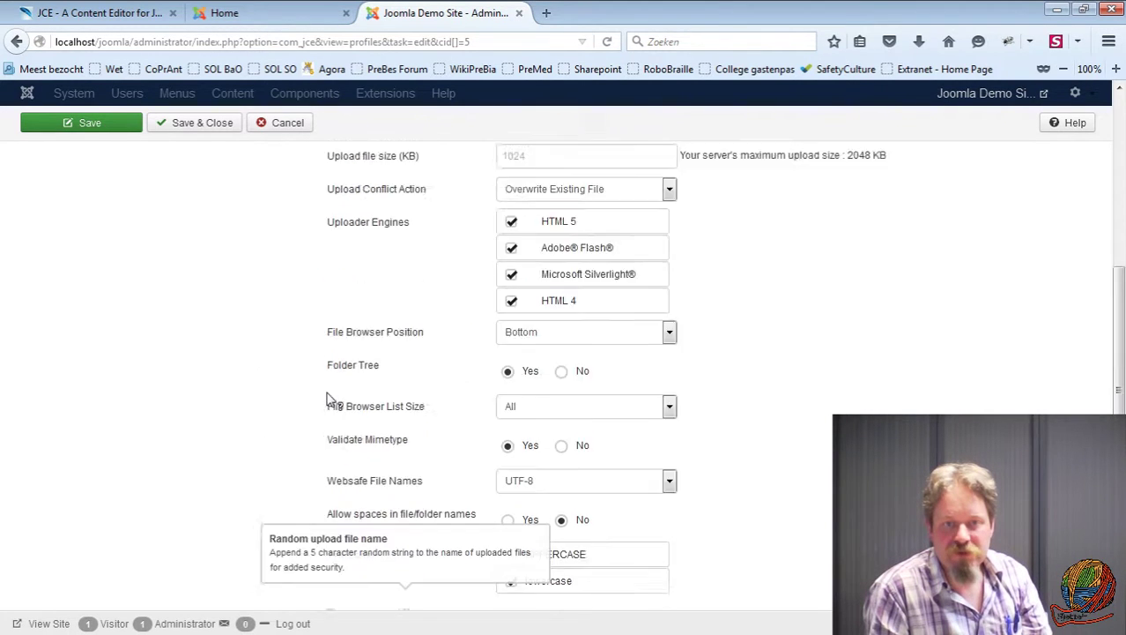
scroll(329, 399, "up", 3)
scroll(352, 459, "down", 6)
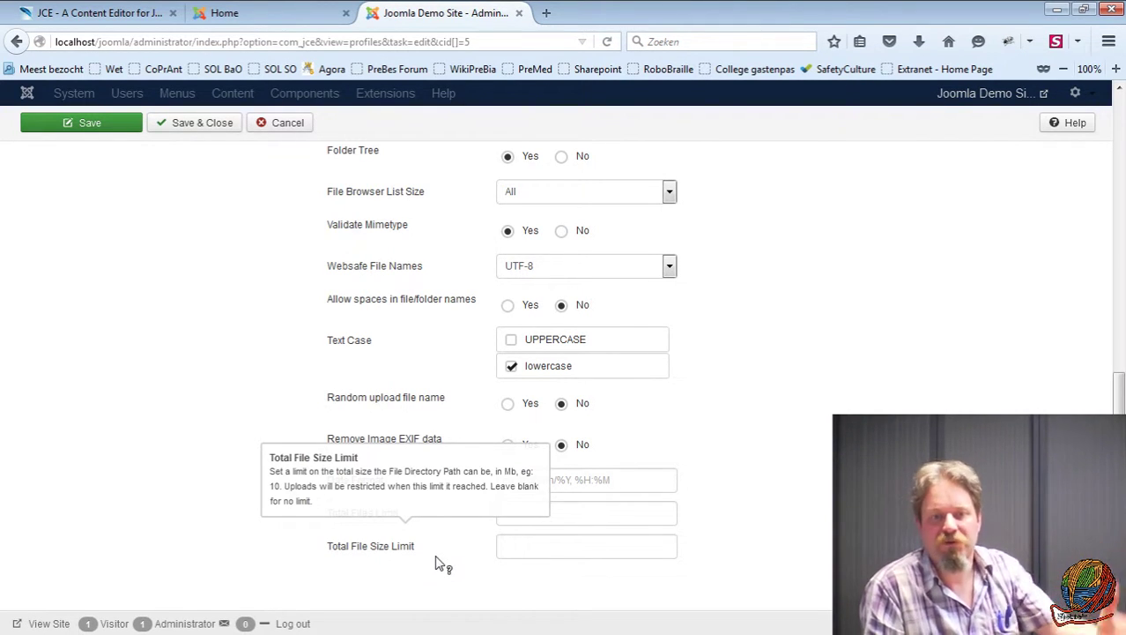
Set Allow PHP to Yes in the Advanced editor parameters of the profile.
scroll(216, 436, "up", 8)
left_click(226, 431)
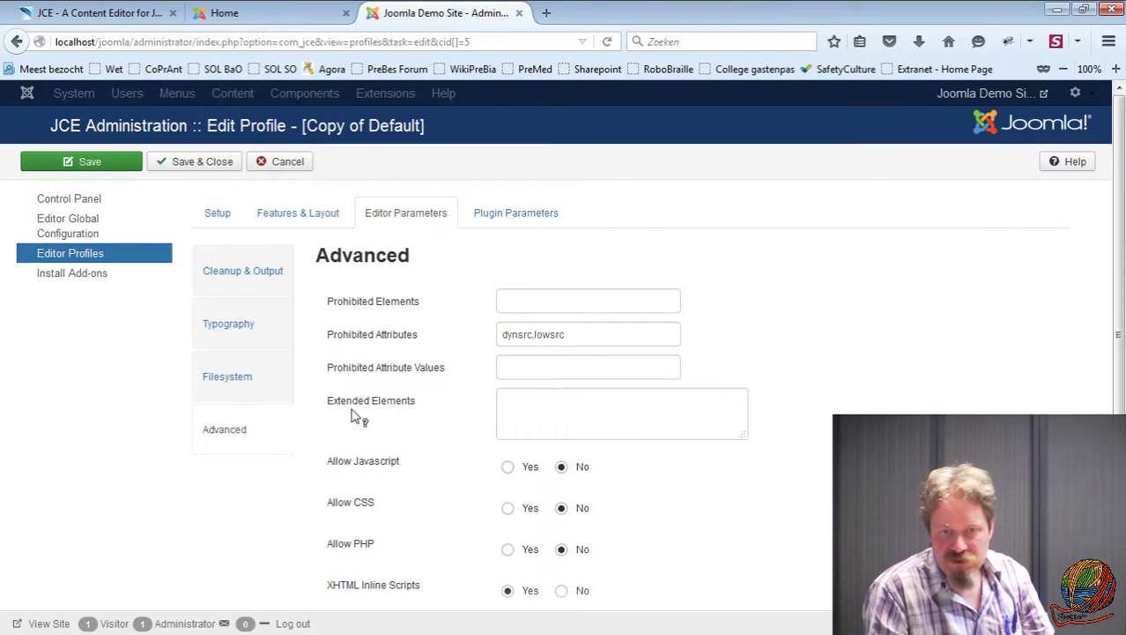
mouse_move(346, 546)
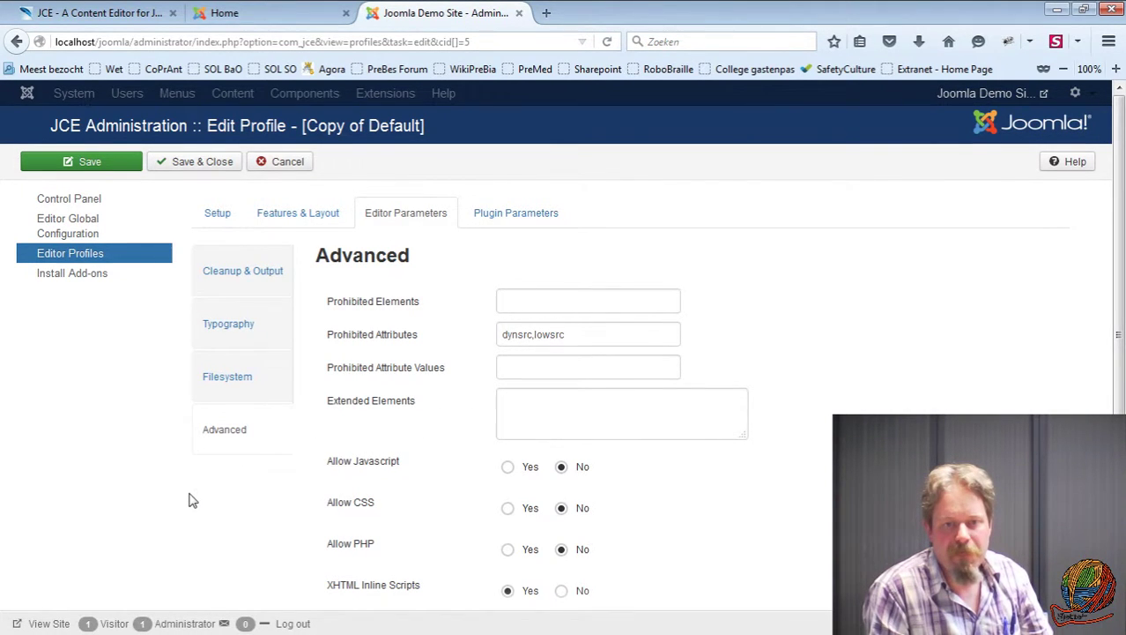
scroll(193, 501, "down", 2)
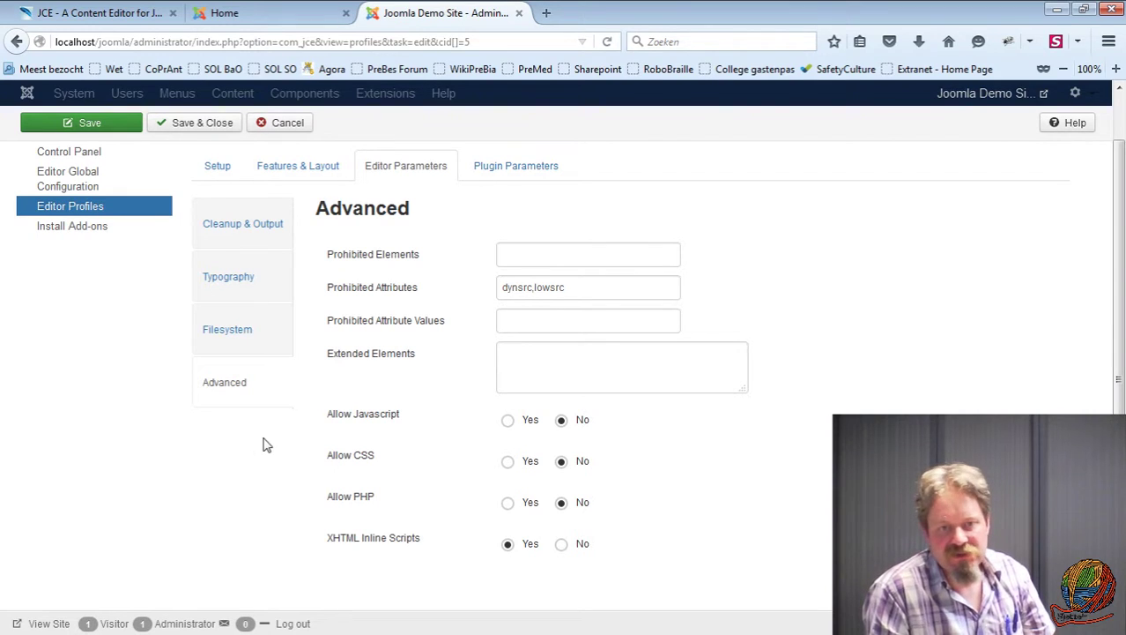
mouse_move(339, 505)
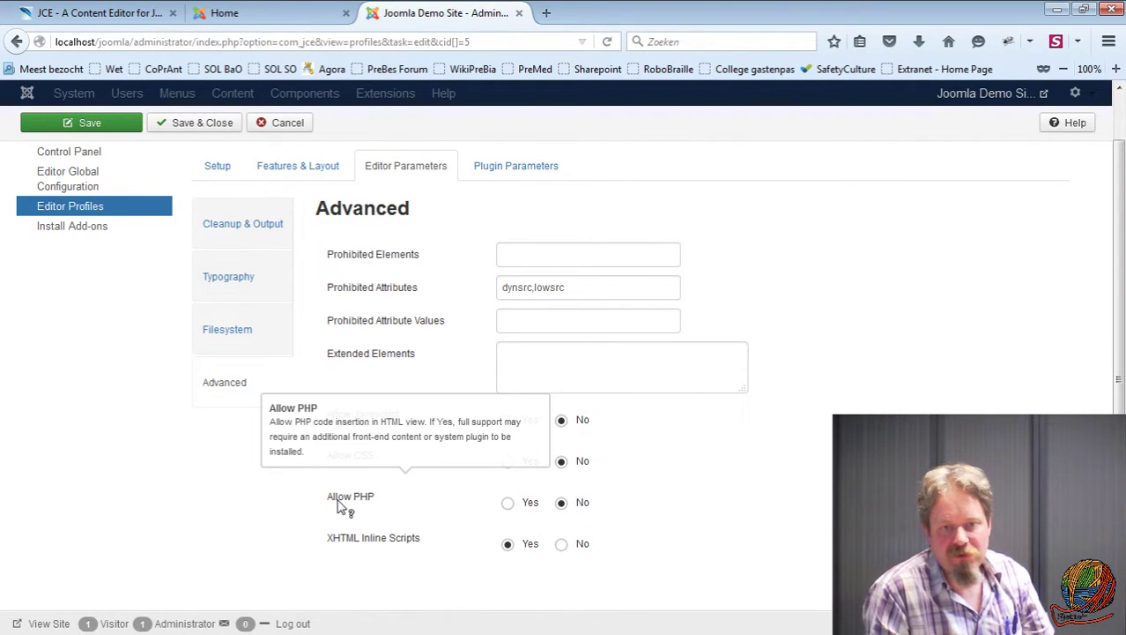
left_click(507, 504)
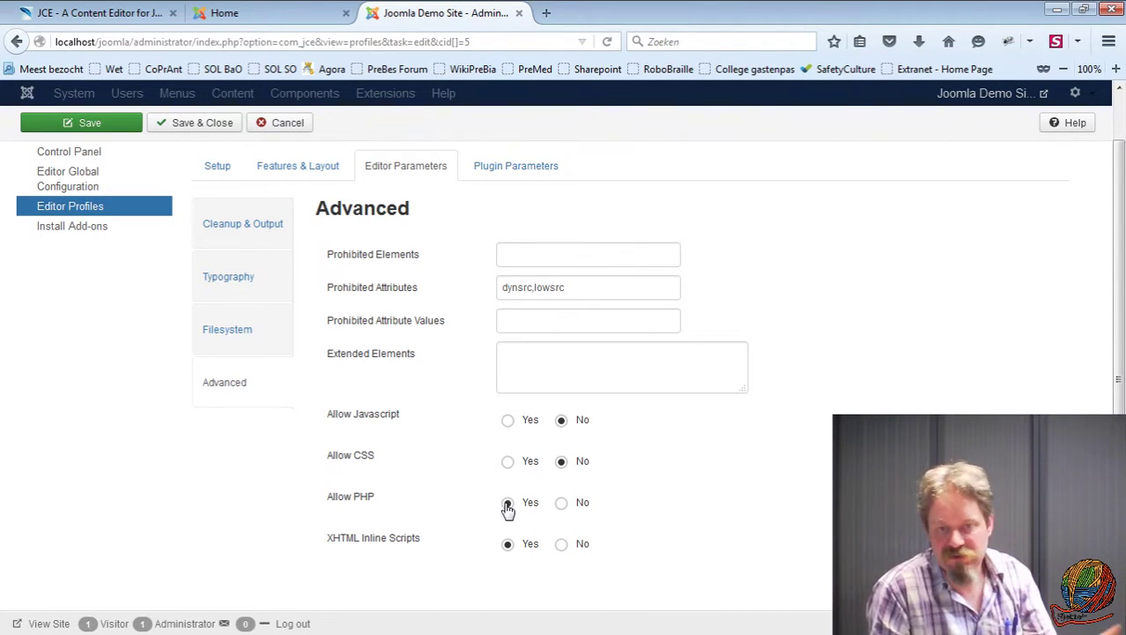
Open the Plugin Parameters and look through the File Browser, Clipboard, Image Manager, Link and Lists settings.
left_click(507, 168)
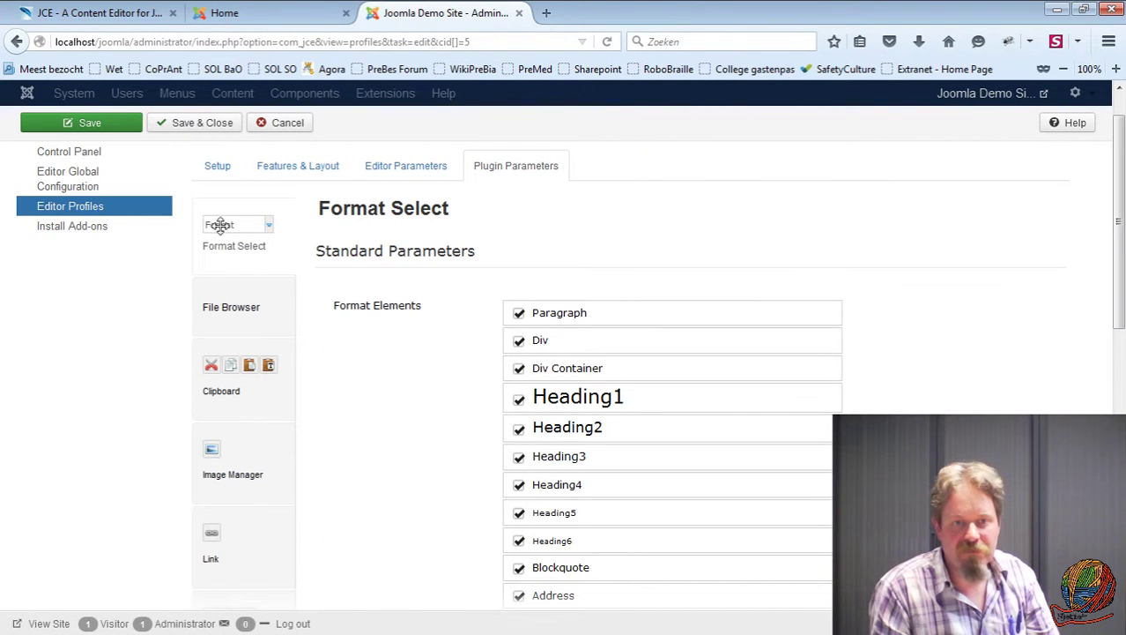
left_click(231, 307)
left_click(235, 405)
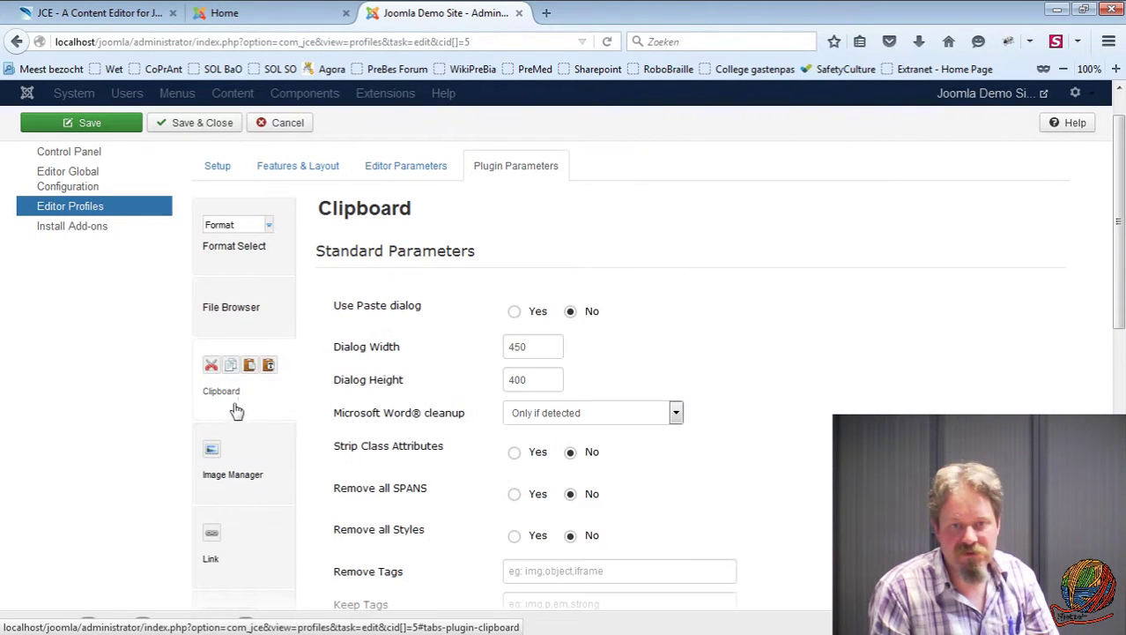
left_click(233, 486)
left_click(231, 521)
scroll(201, 468, "down", 4)
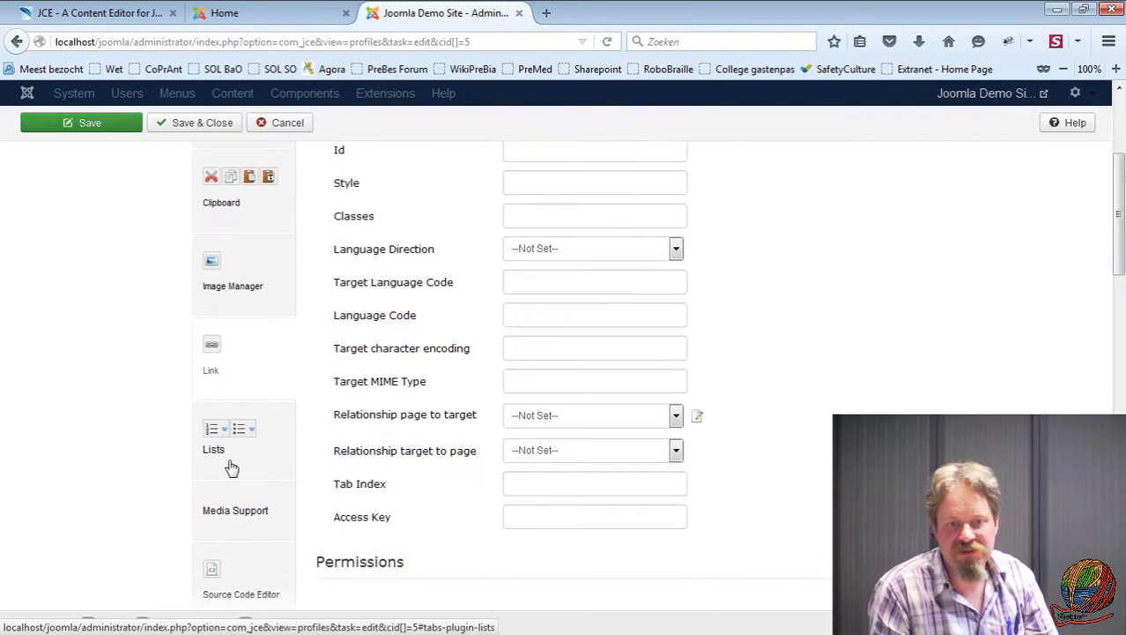
left_click(231, 466)
scroll(235, 493, "up", 3)
scroll(234, 487, "up", 2)
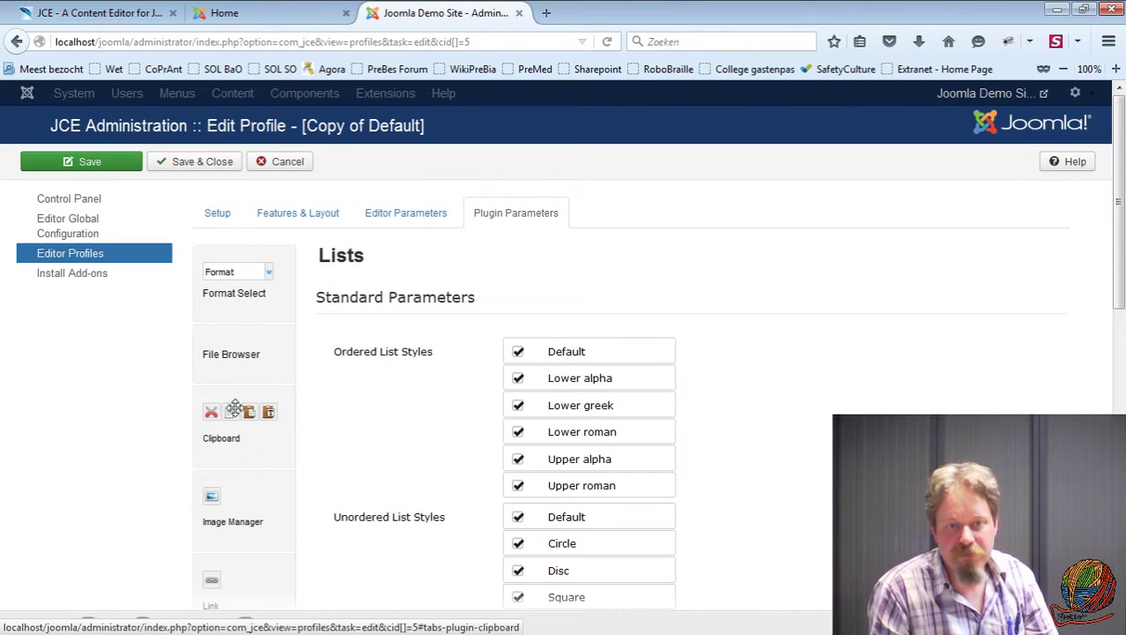
Disable Heading1, Heading5 and Heading6 among the Format Elements of the Format Select plugin.
left_click(236, 293)
mouse_move(401, 357)
scroll(468, 495, "down", 2)
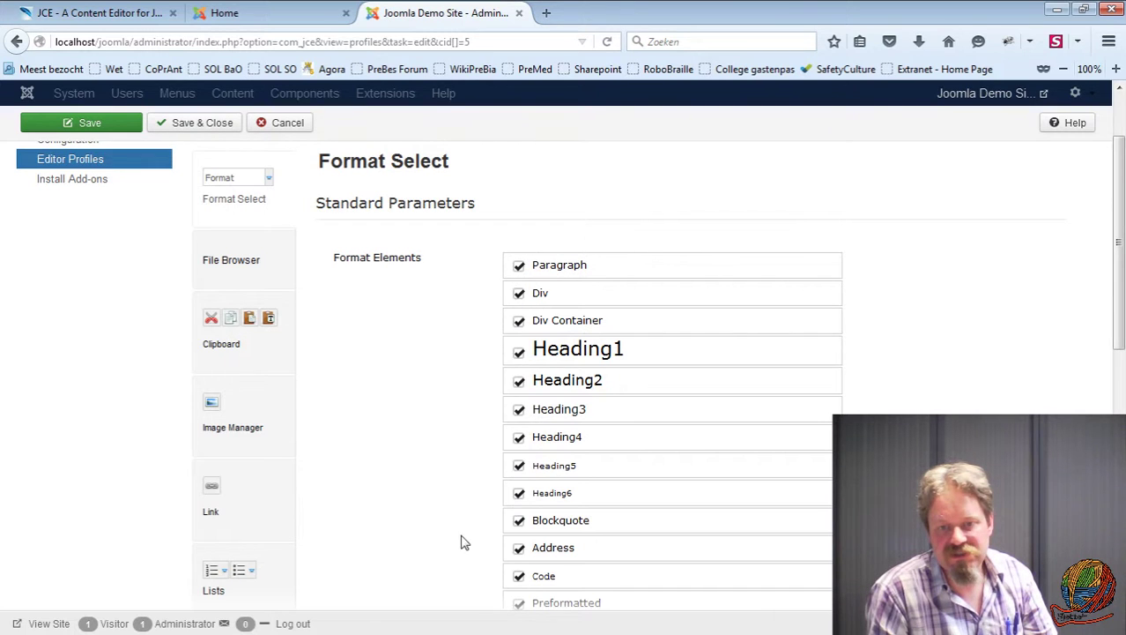
scroll(460, 539, "down", 2)
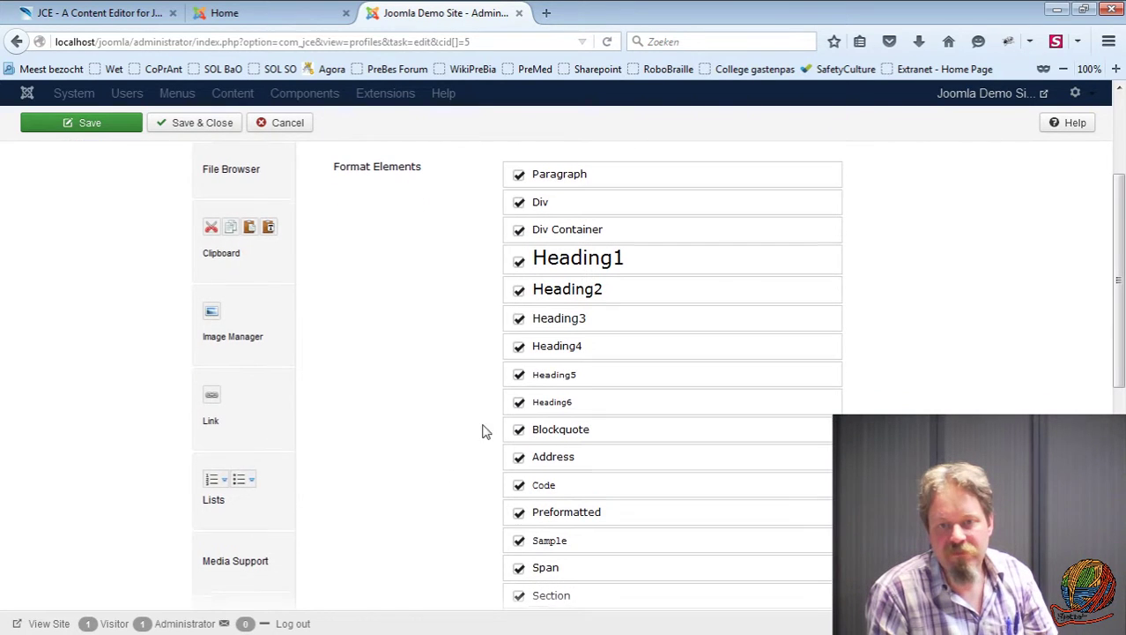
left_click(519, 259)
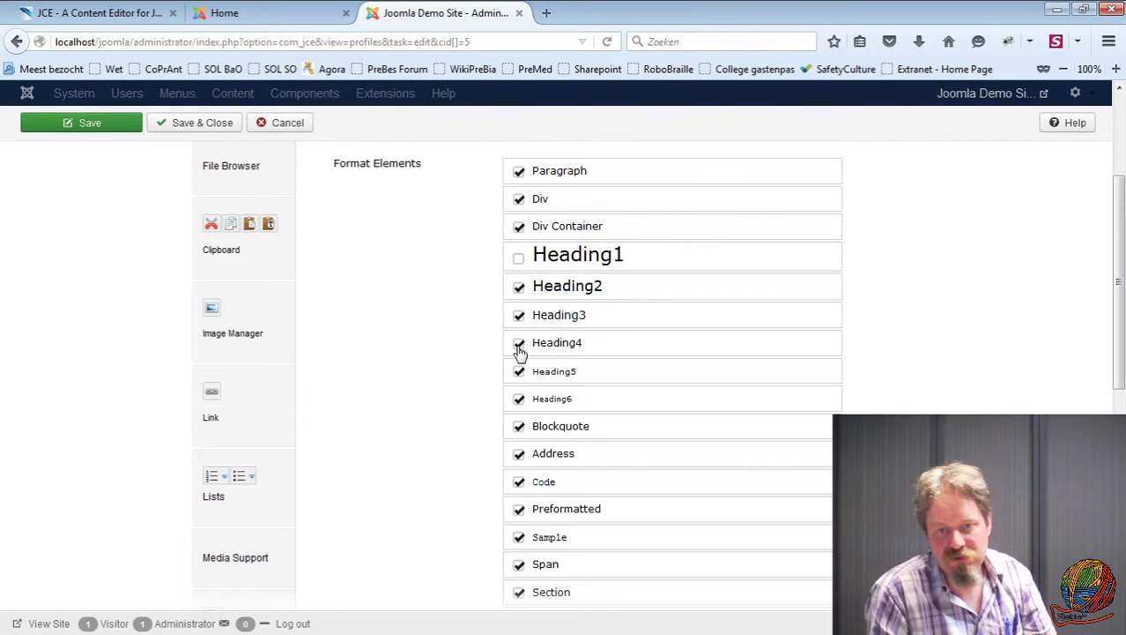
left_click(518, 371)
left_click(520, 401)
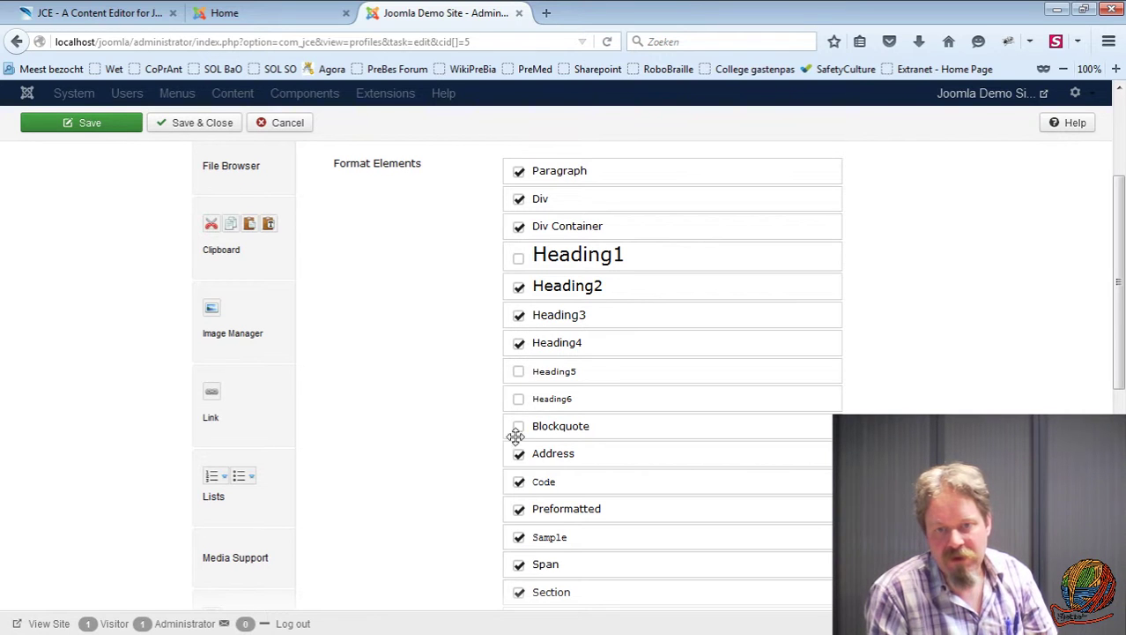
Disable the Code, Section, Article, Aside, Figure, Definition Term and Definition List format elements.
scroll(469, 491, "down", 1)
scroll(470, 491, "down", 2)
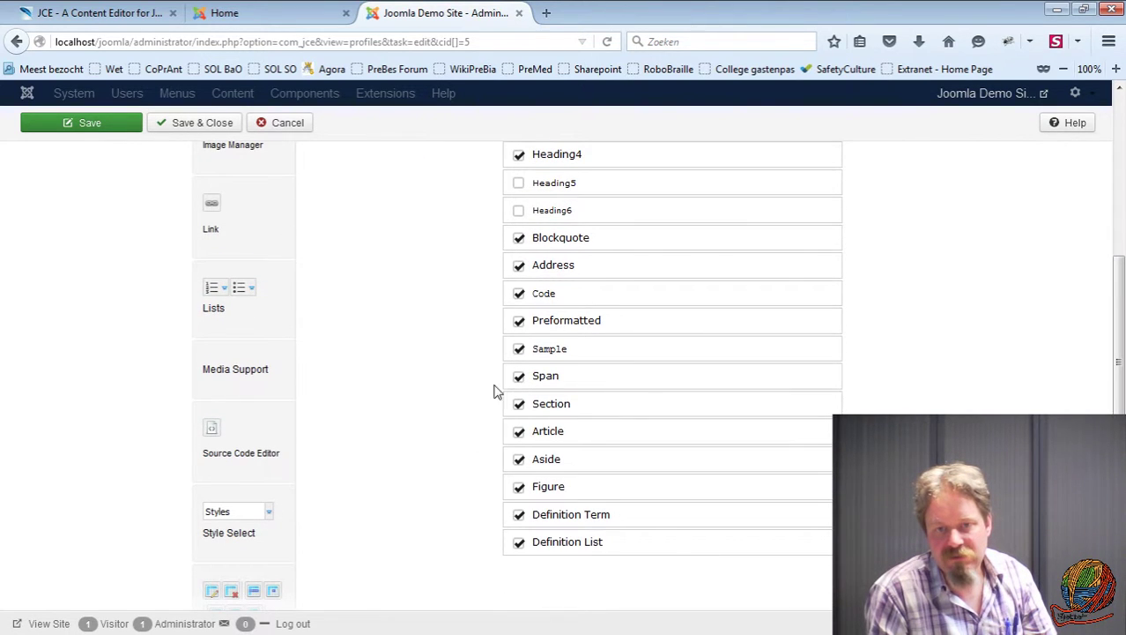
left_click(519, 294)
left_click(518, 459)
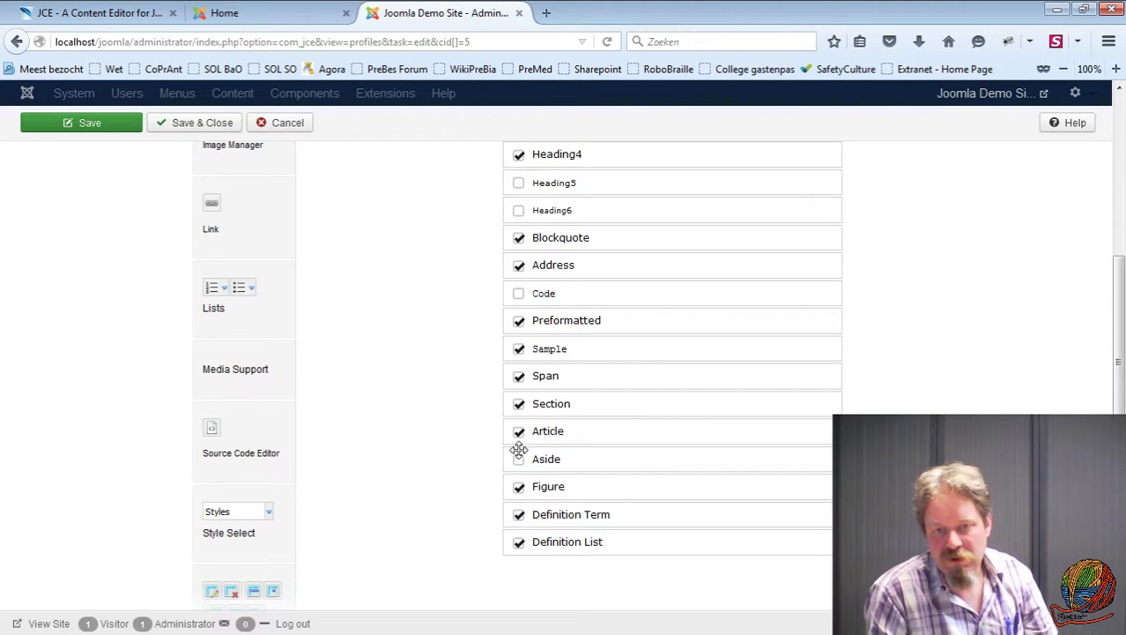
left_click(518, 515)
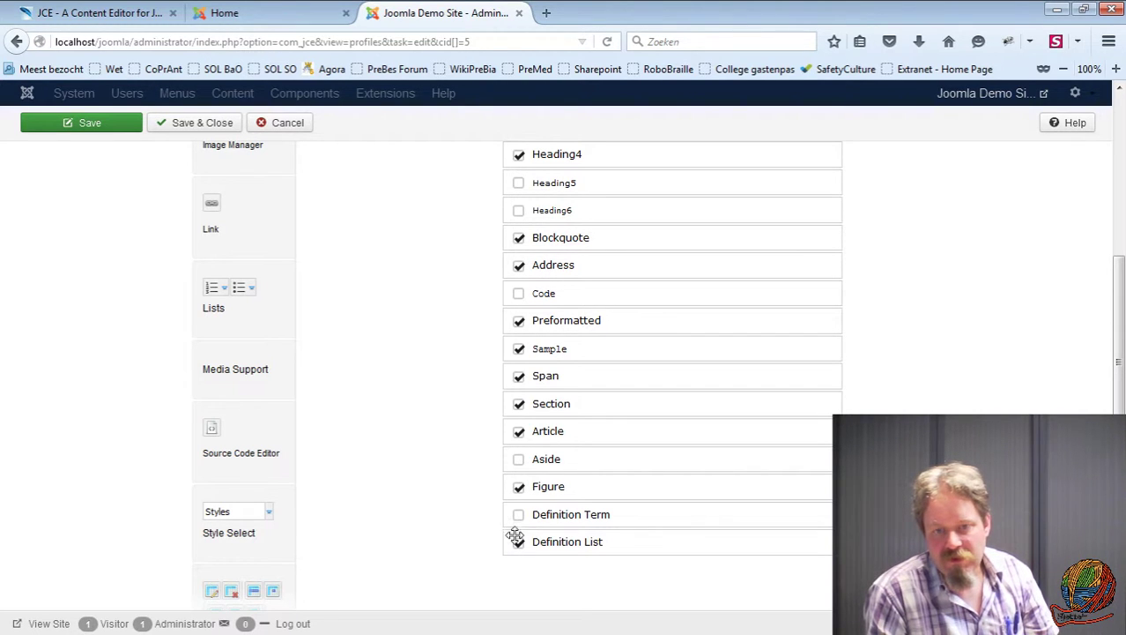
left_click(518, 541)
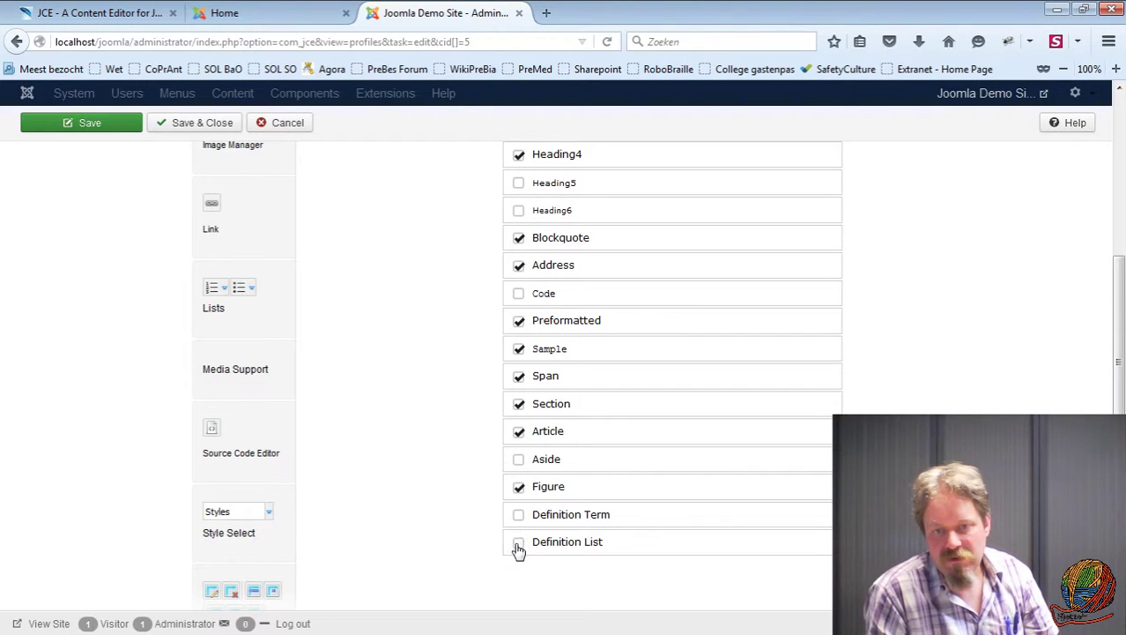
left_click(518, 486)
left_click(518, 431)
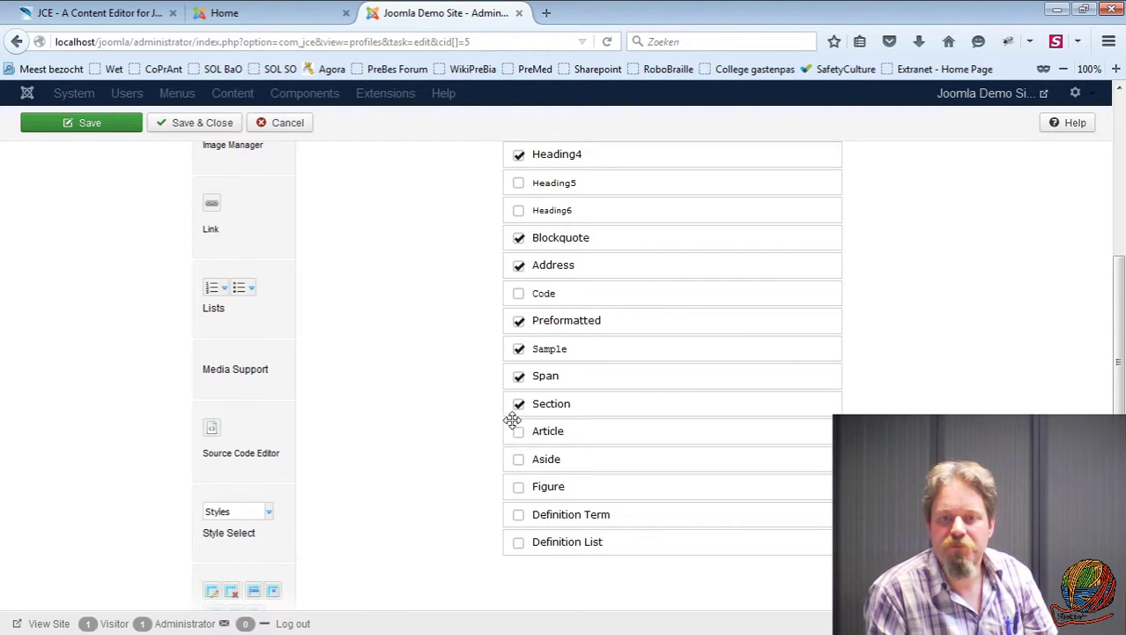
left_click(518, 403)
scroll(493, 398, "up", 2)
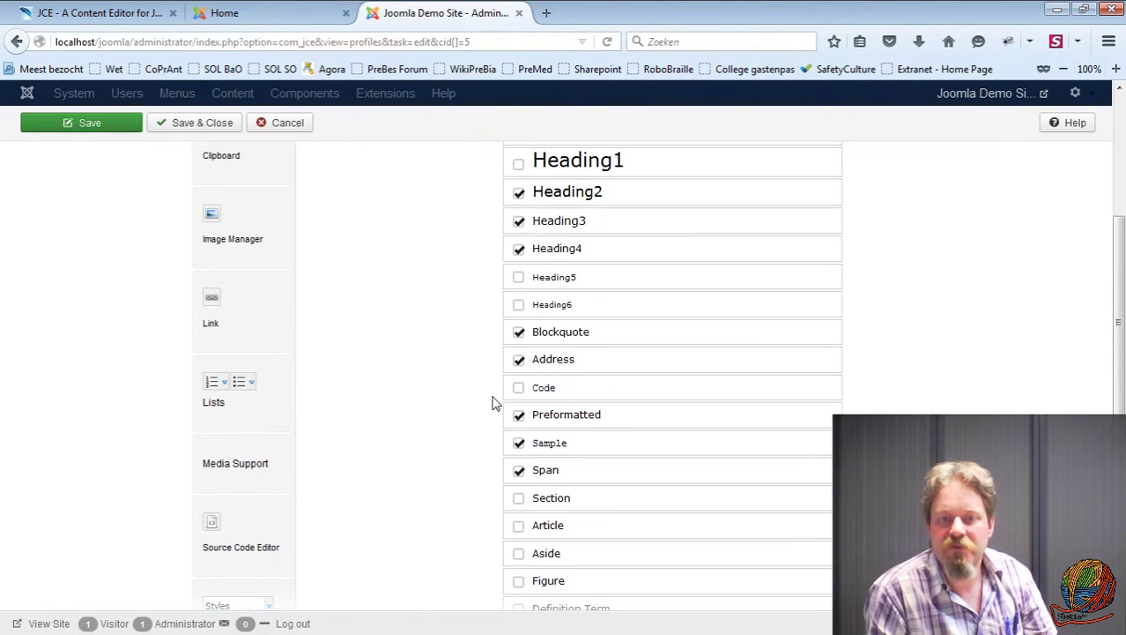
Disable the Preformatted format element of the Format Select plugin and view the File Browser parameters.
left_click(518, 416)
scroll(445, 431, "up", 3)
scroll(432, 410, "down", 1)
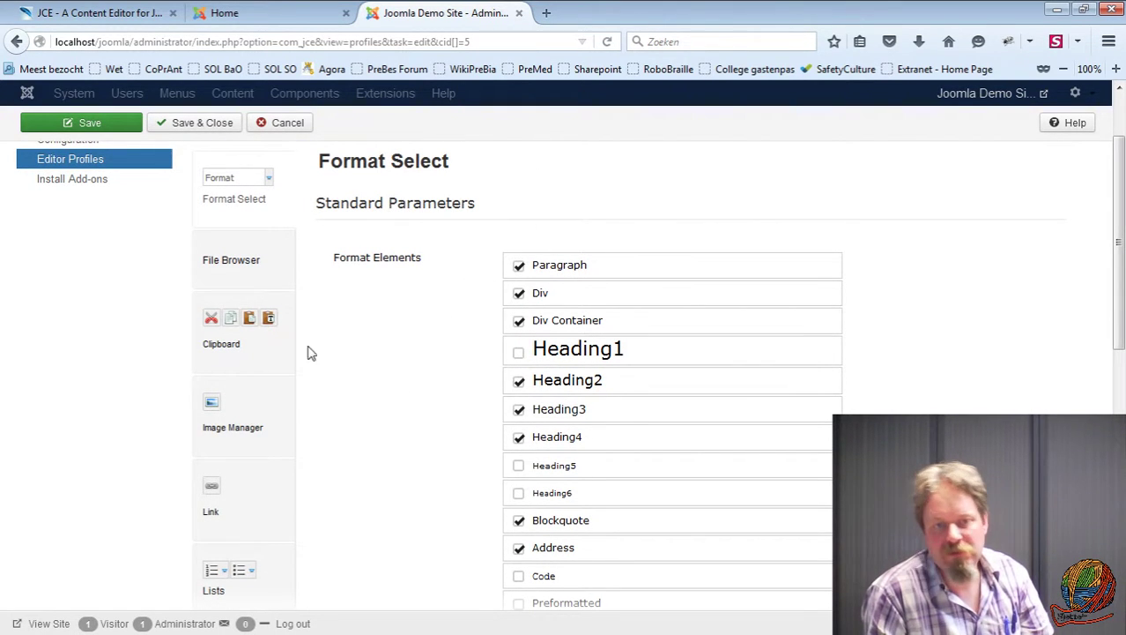
left_click(218, 281)
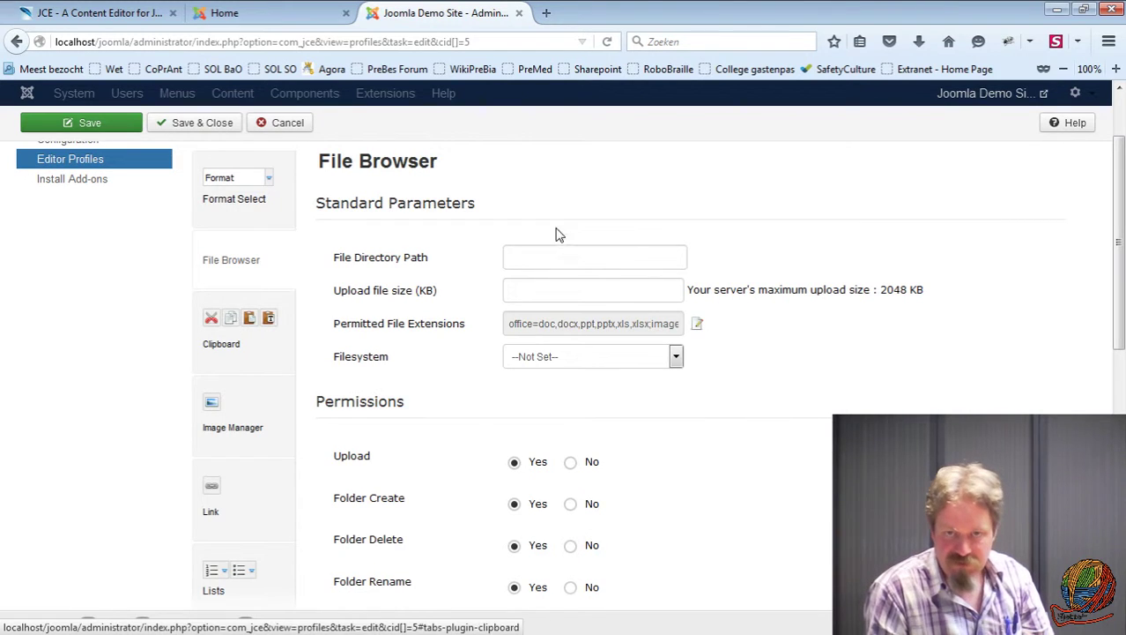
In the Clipboard plugin parameters, set Use Paste dialog to No and review the Microsoft Word cleanup options.
left_click(222, 351)
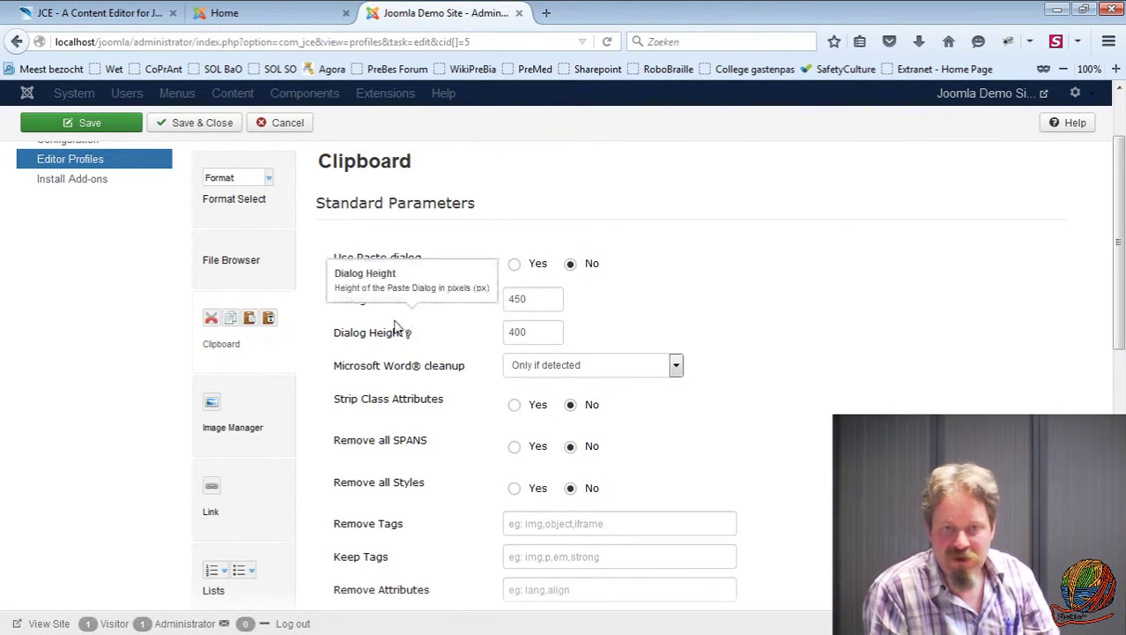
mouse_move(361, 261)
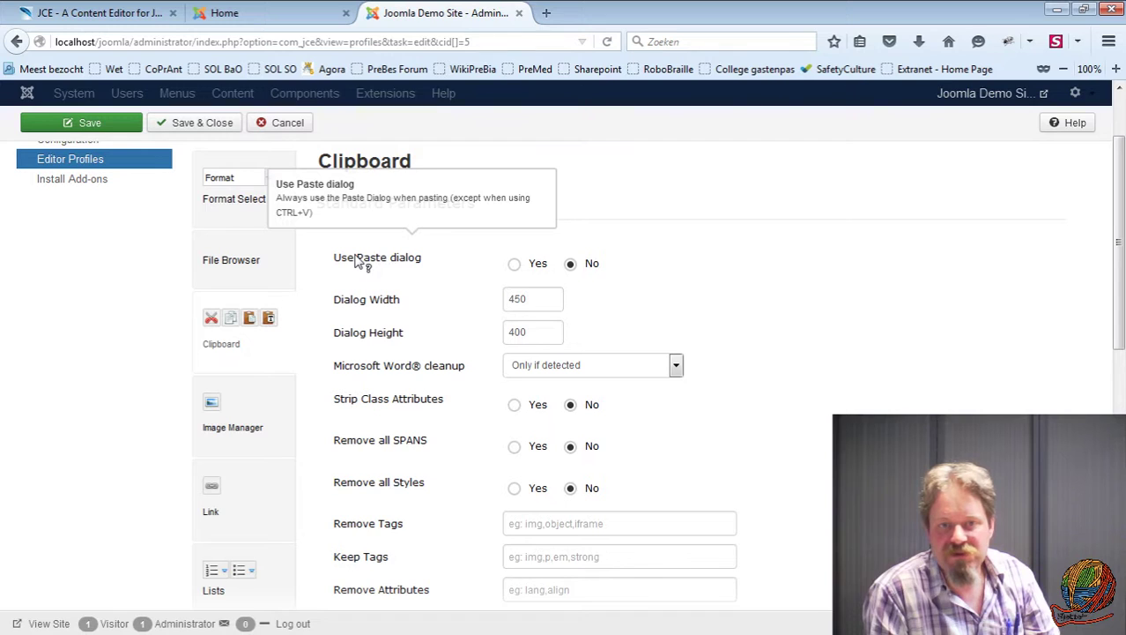
left_click(515, 263)
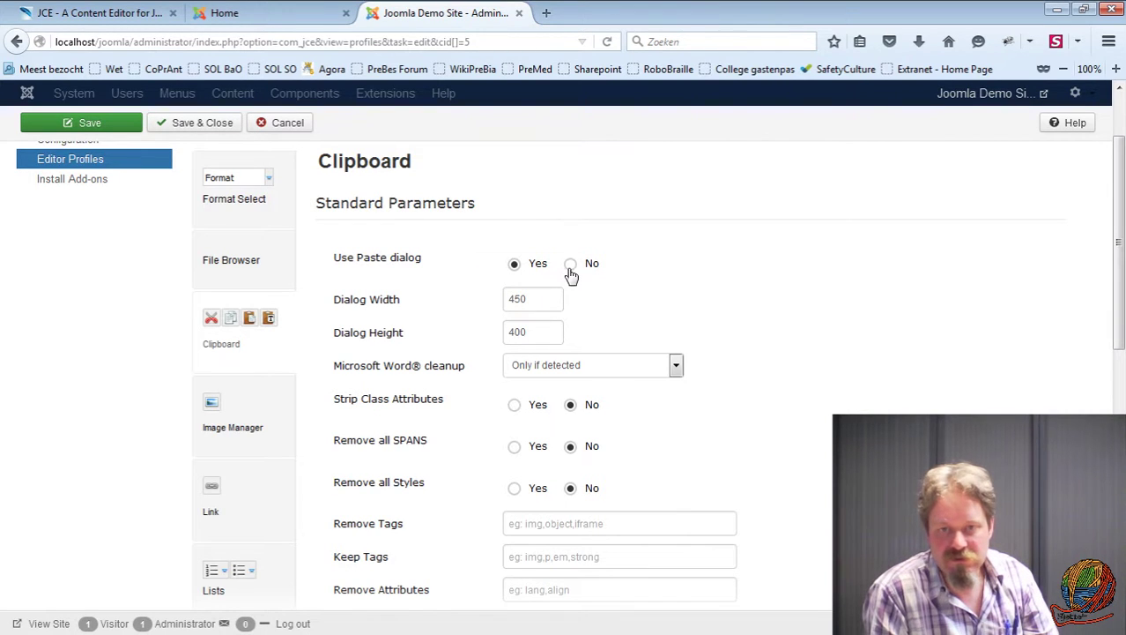
left_click(570, 264)
mouse_move(481, 372)
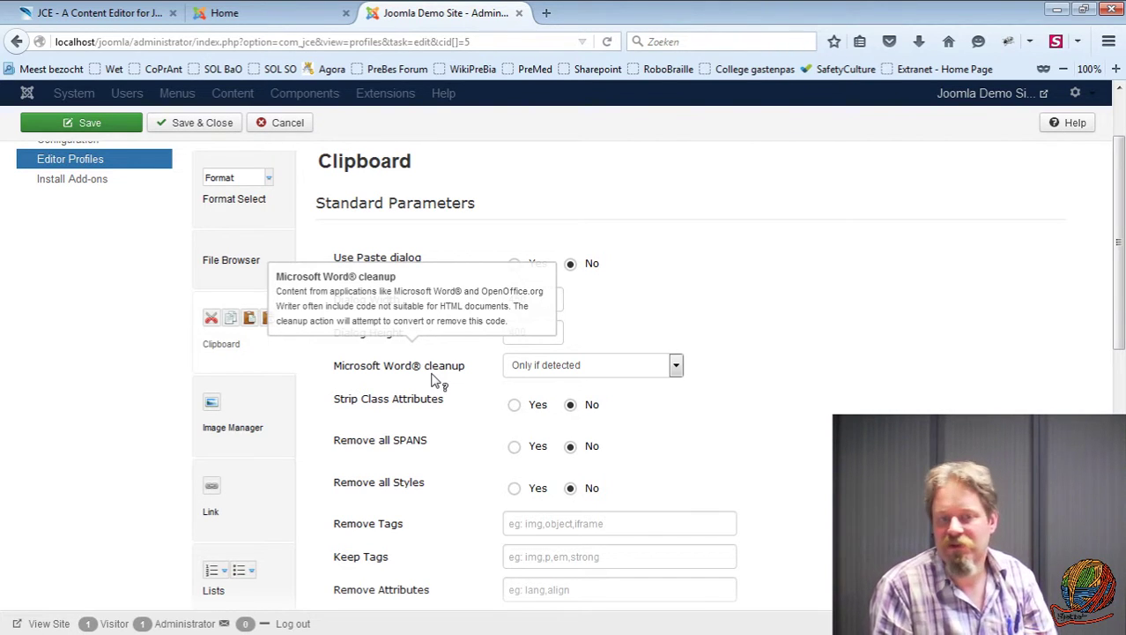
left_click(528, 370)
left_click(473, 407)
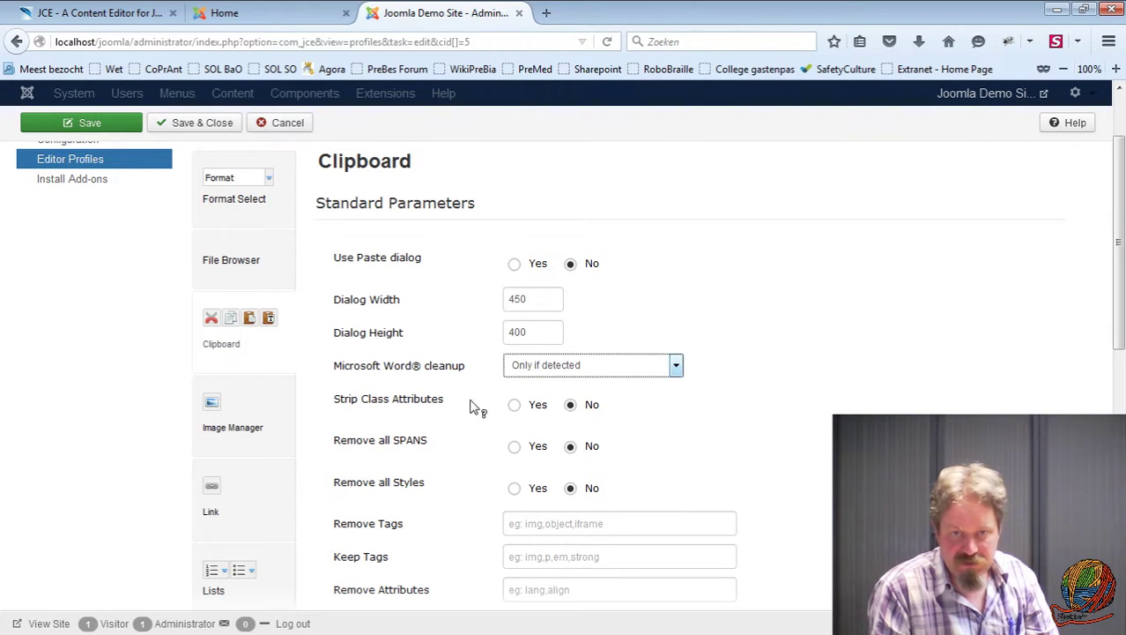
Set Strip Class Attributes, Remove all SPANS and Remove all Styles to Yes for the Clipboard plugin.
left_click(382, 401)
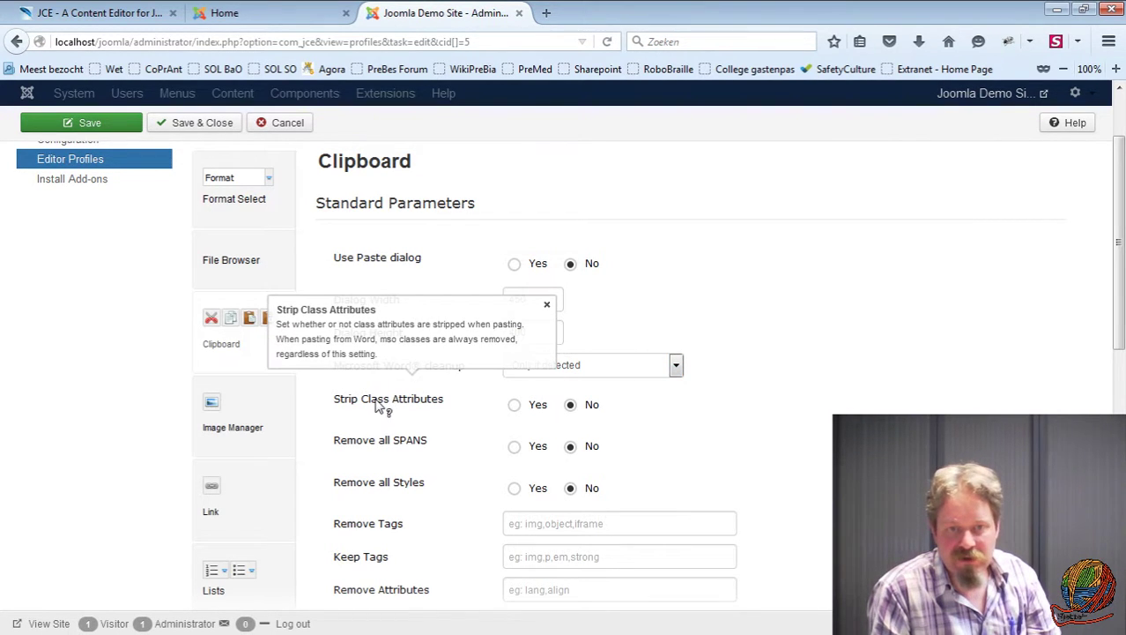
left_click(515, 405)
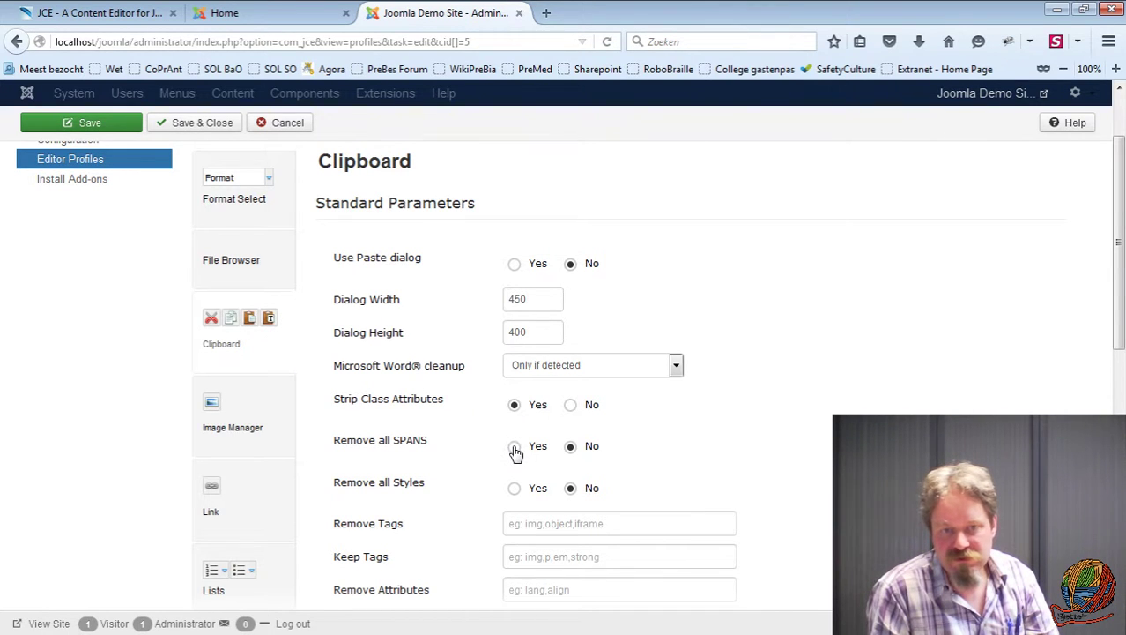
left_click(514, 447)
left_click(514, 488)
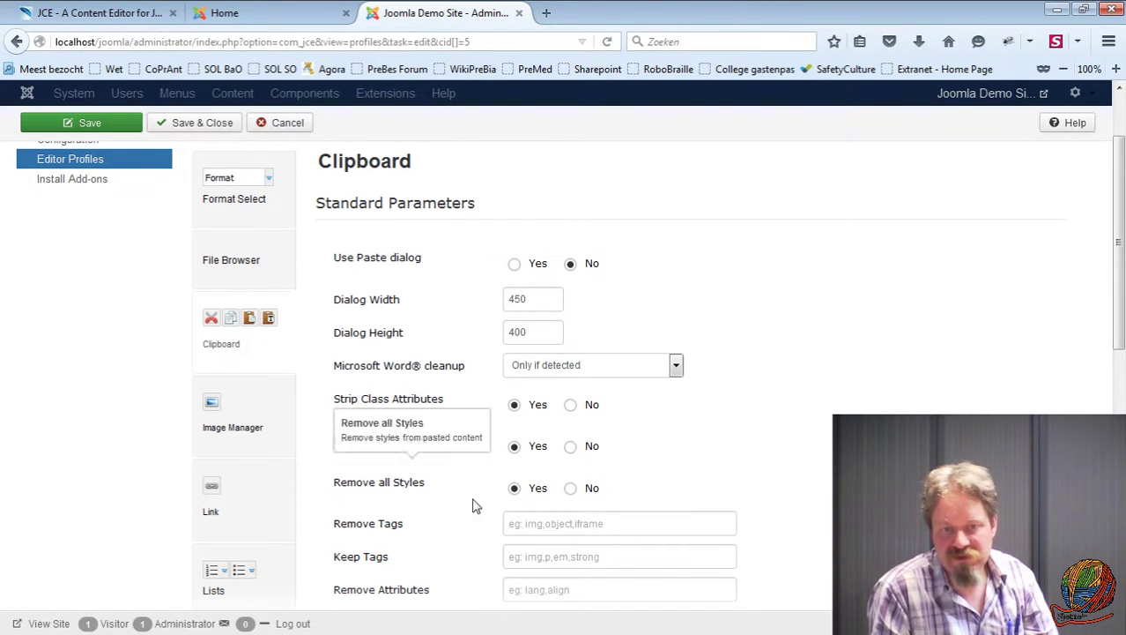
left_click(531, 522)
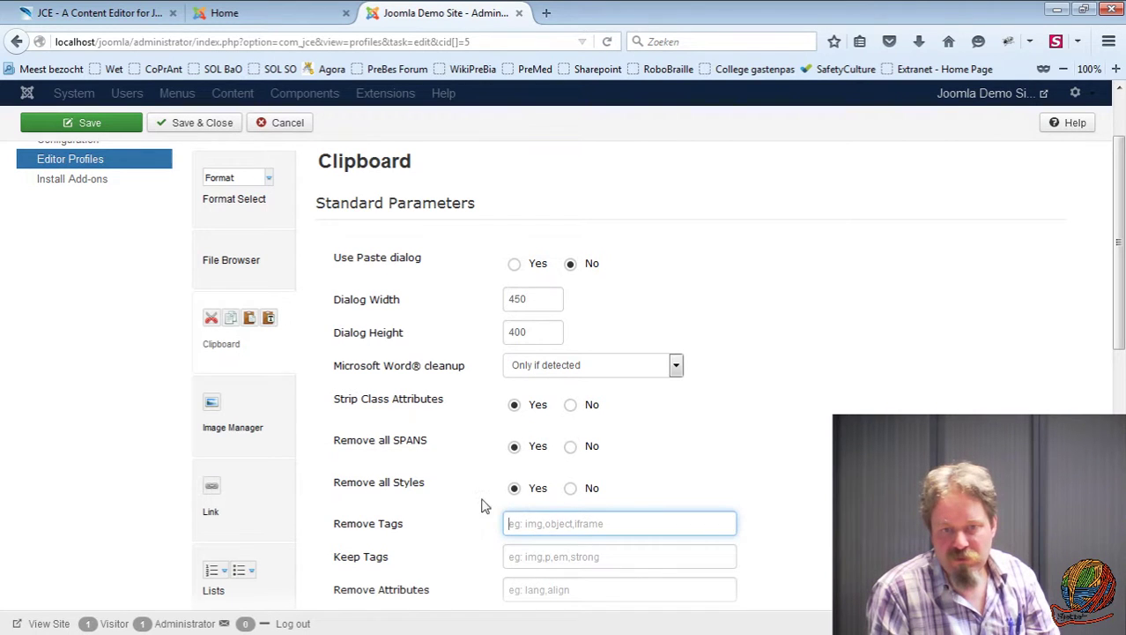
Set Allow Paste As HTML to No in the Clipboard permissions.
scroll(483, 505, "down", 4)
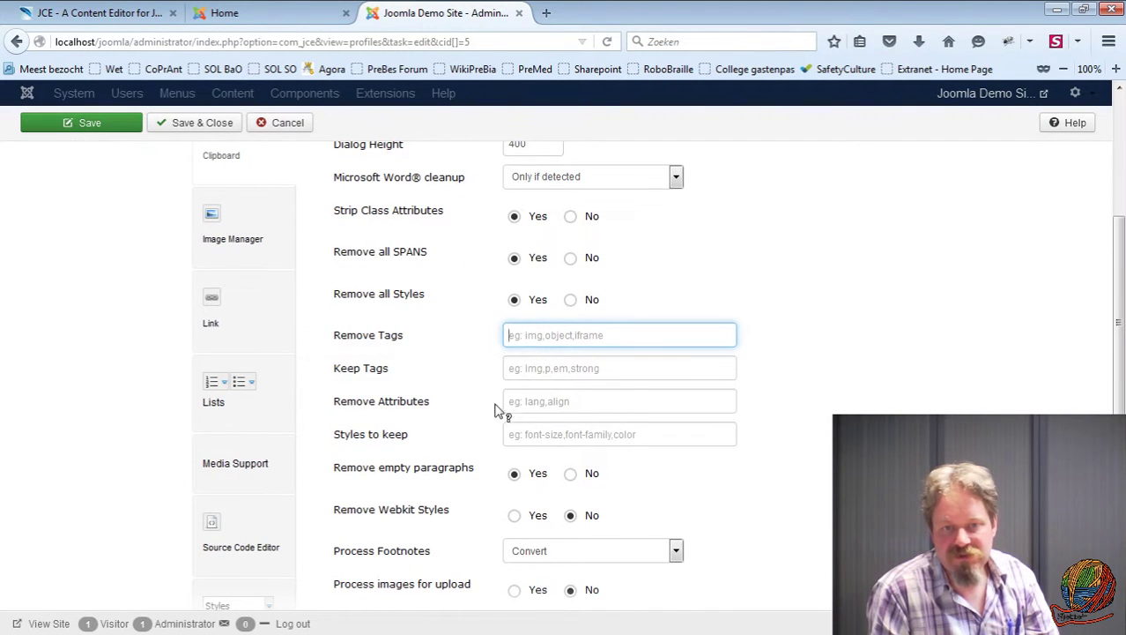
scroll(414, 423, "down", 4)
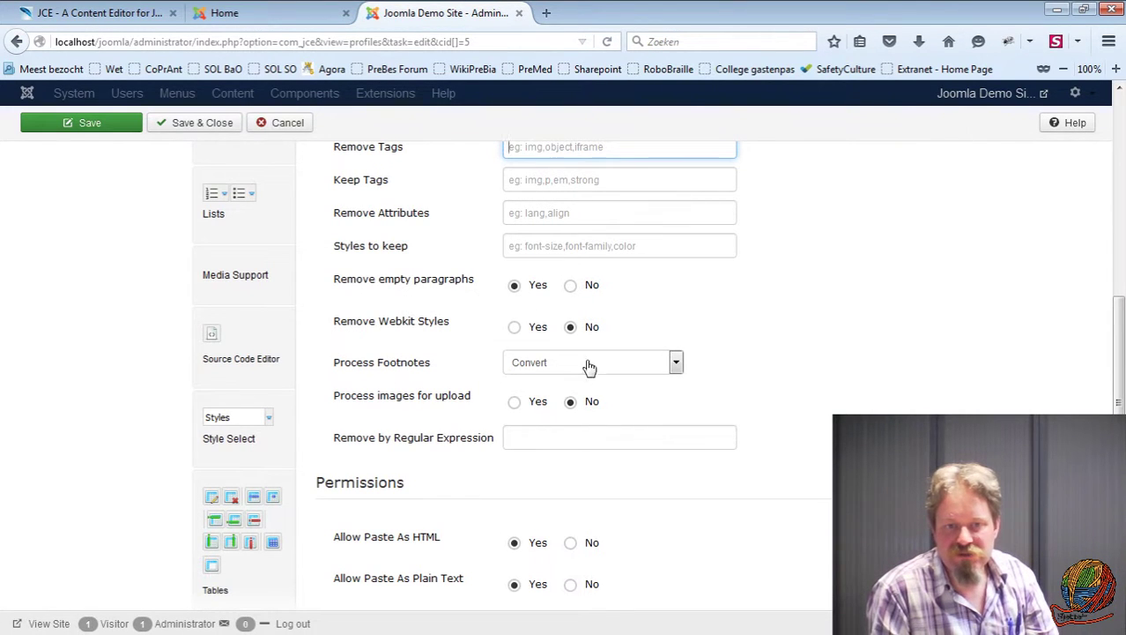
scroll(460, 354, "down", 4)
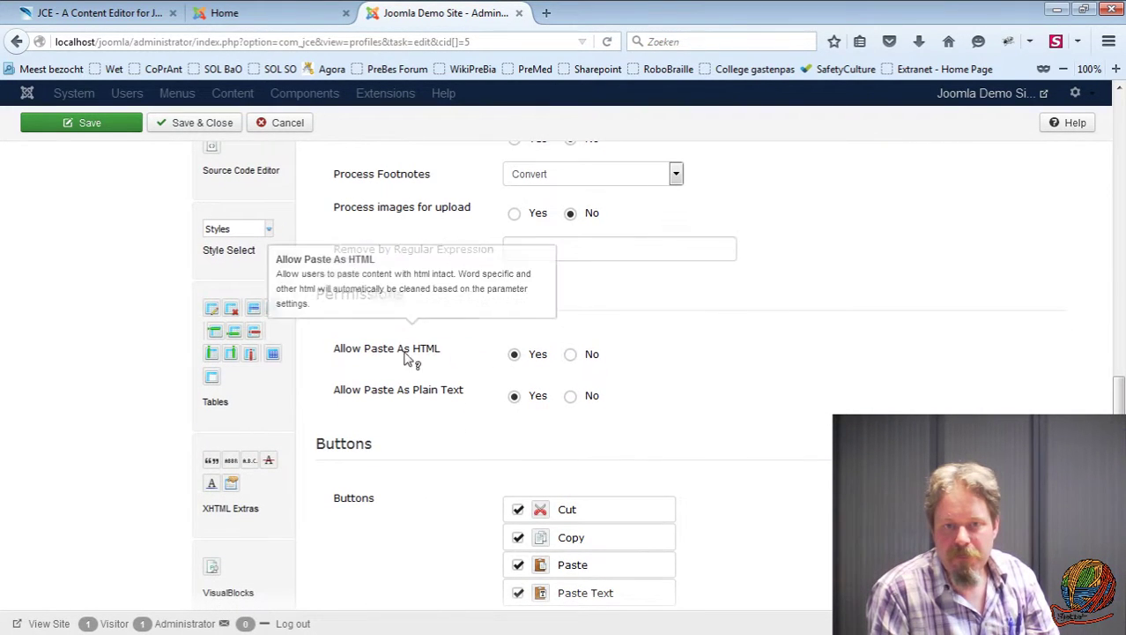
left_click(570, 355)
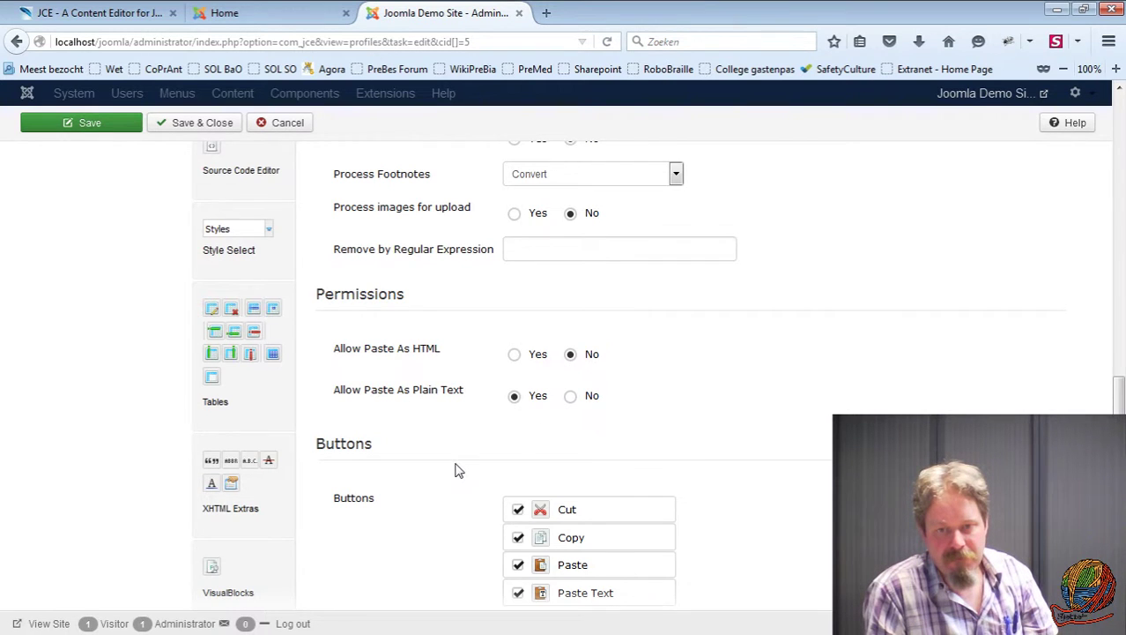
scroll(455, 470, "down", 2)
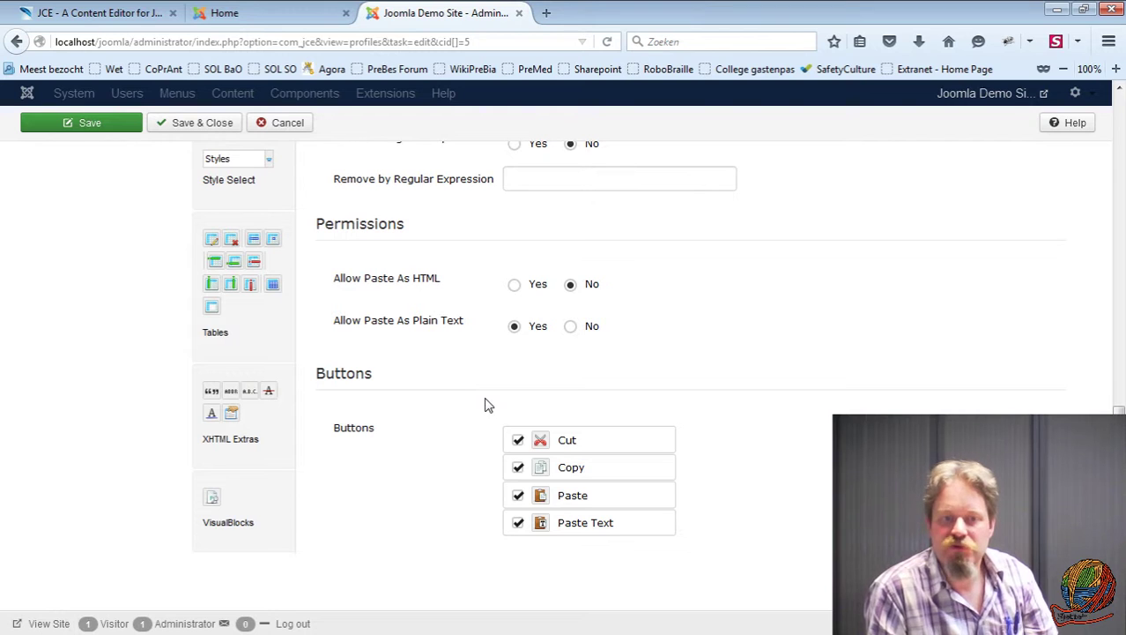
scroll(319, 475, "up", 8)
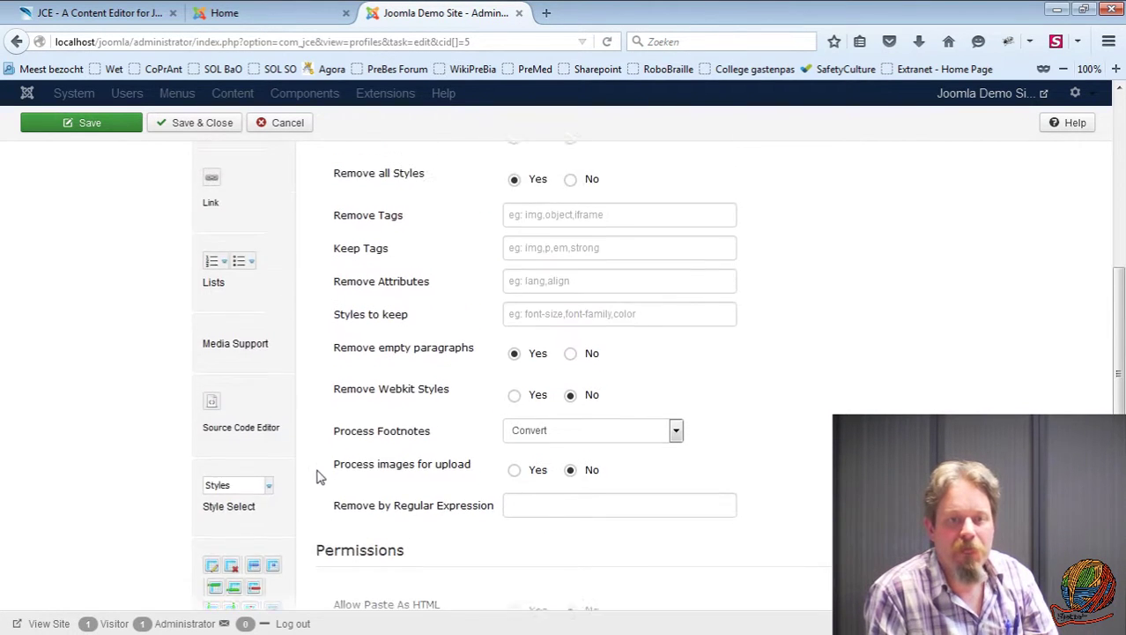
Review the Image Manager plugin parameters and save and close the profile.
left_click(248, 436)
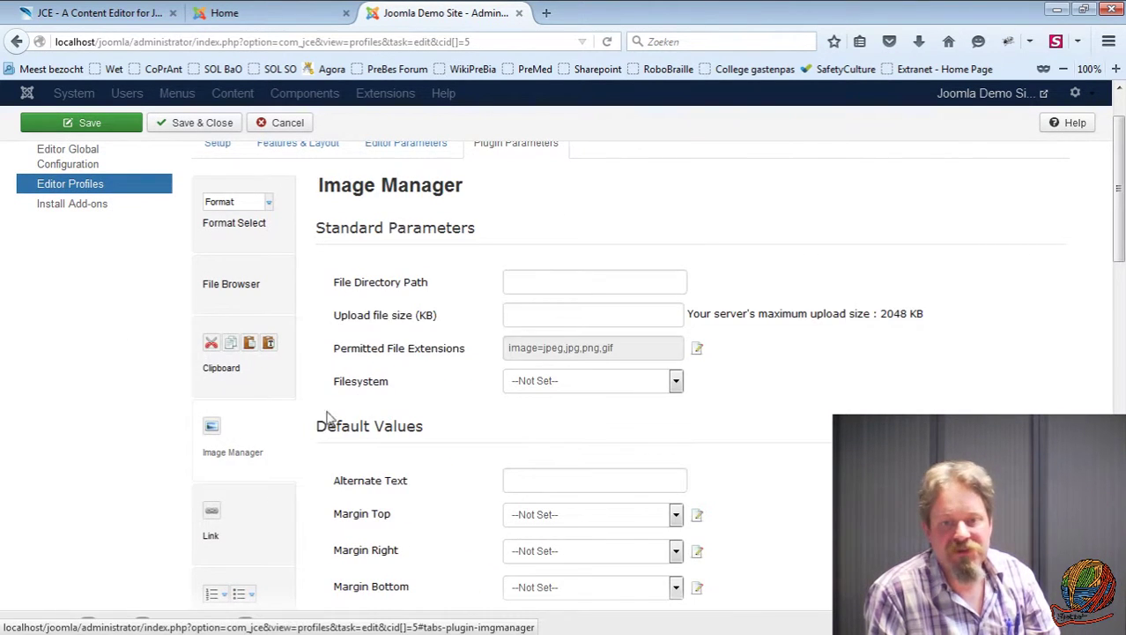
scroll(347, 420, "down", 3)
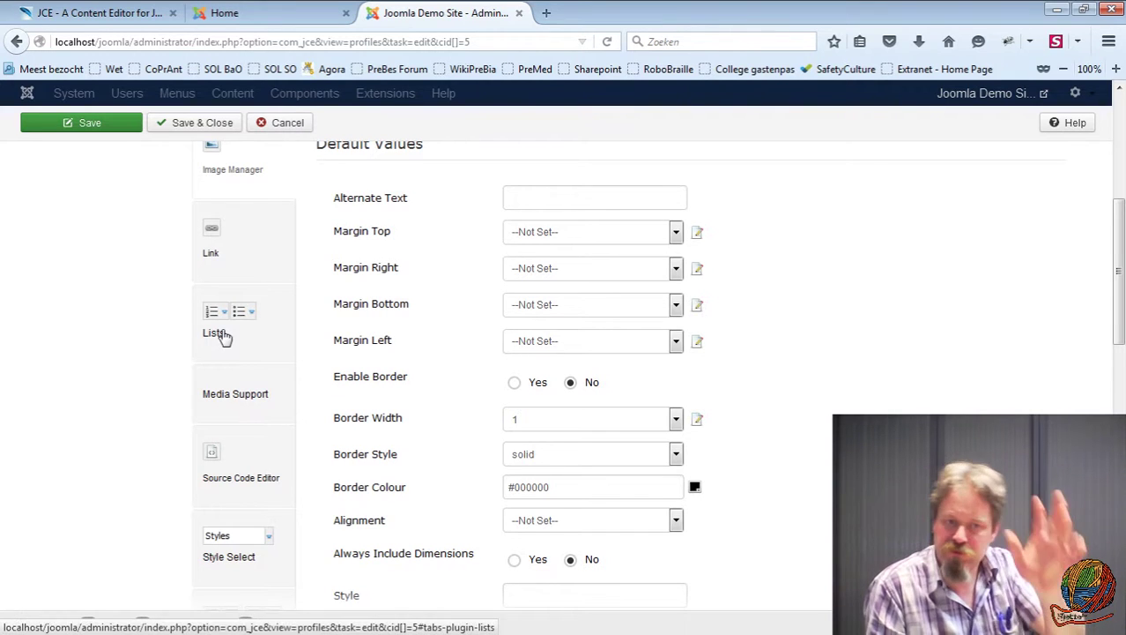
scroll(321, 467, "down", 4)
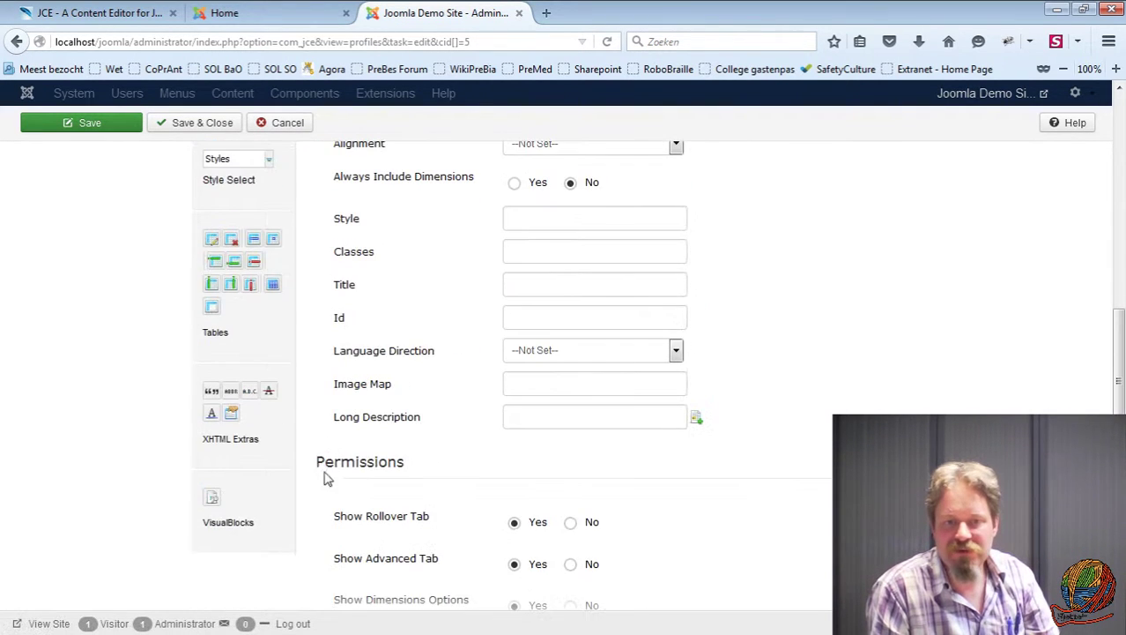
scroll(302, 465, "down", 4)
scroll(308, 489, "up", 10)
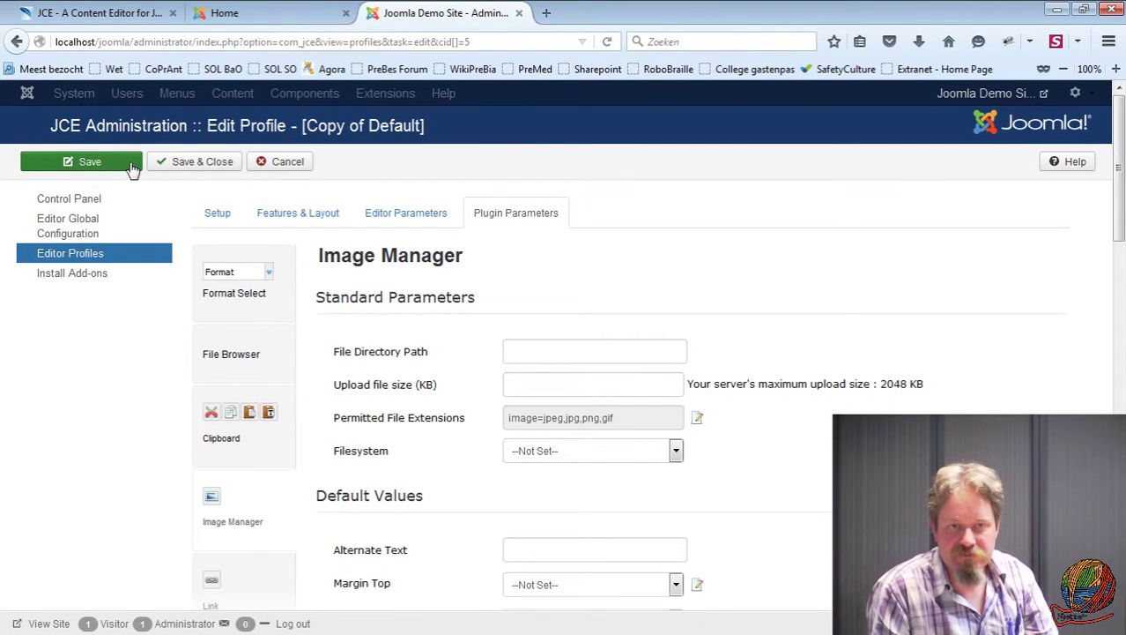
left_click(160, 163)
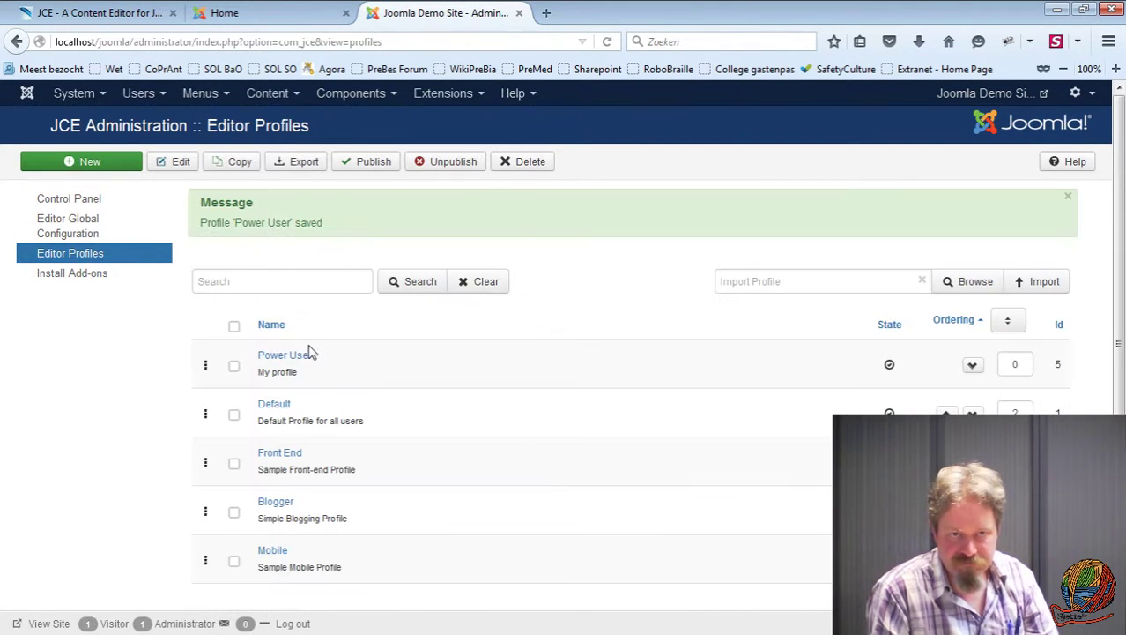
Start a new article to inspect the customised editor, showing all toolbar rows in full-screen mode.
left_click(269, 93)
mouse_move(274, 118)
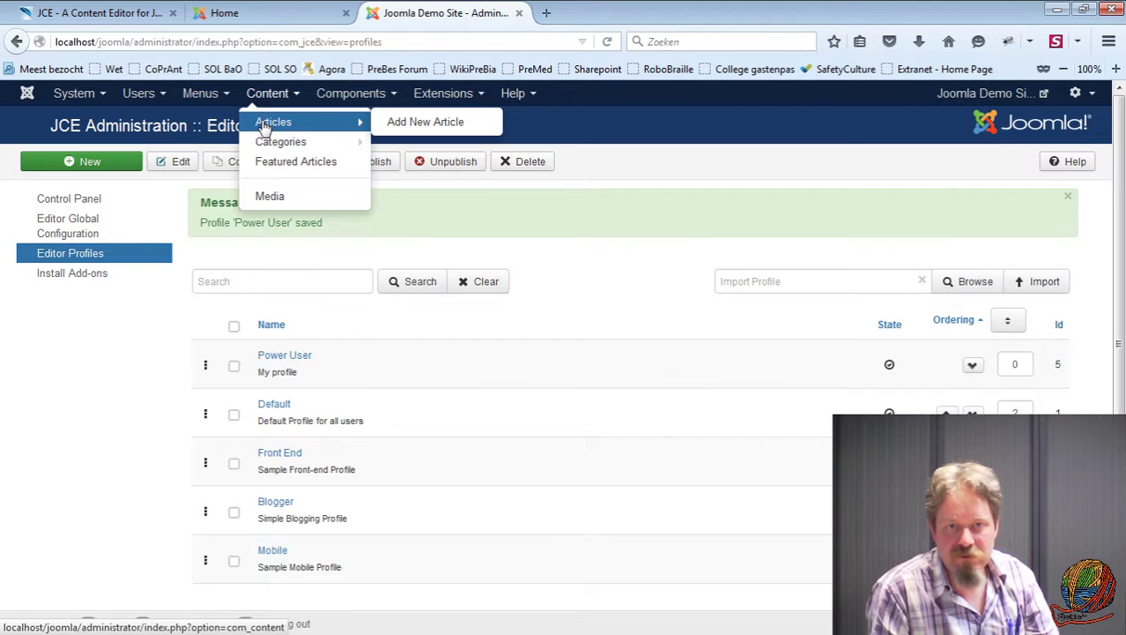
left_click(393, 122)
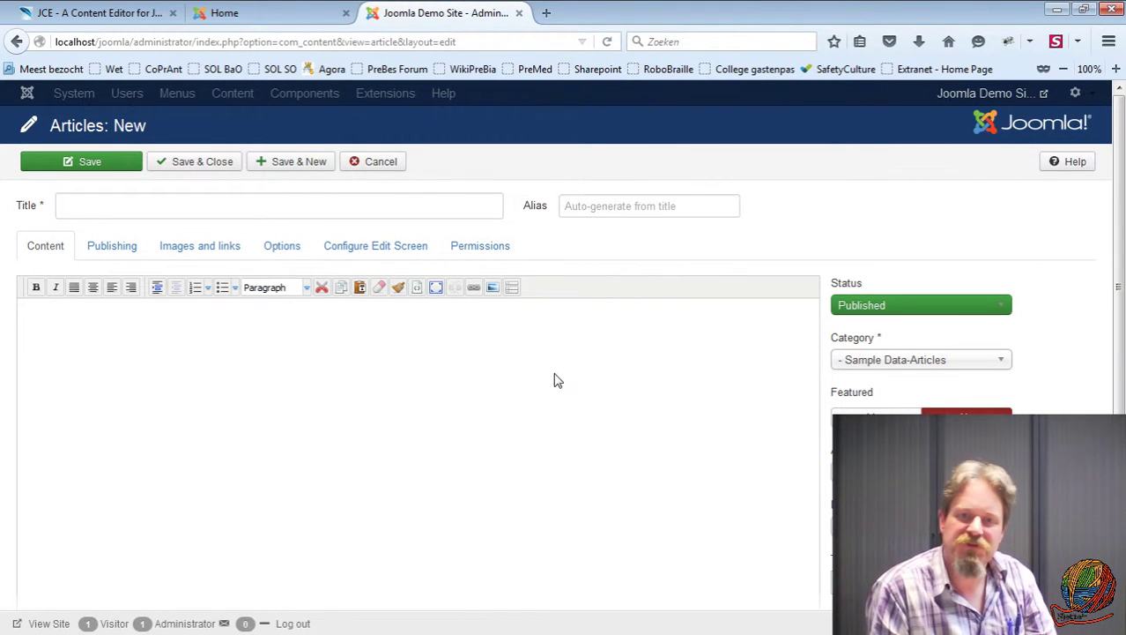
left_click(511, 287)
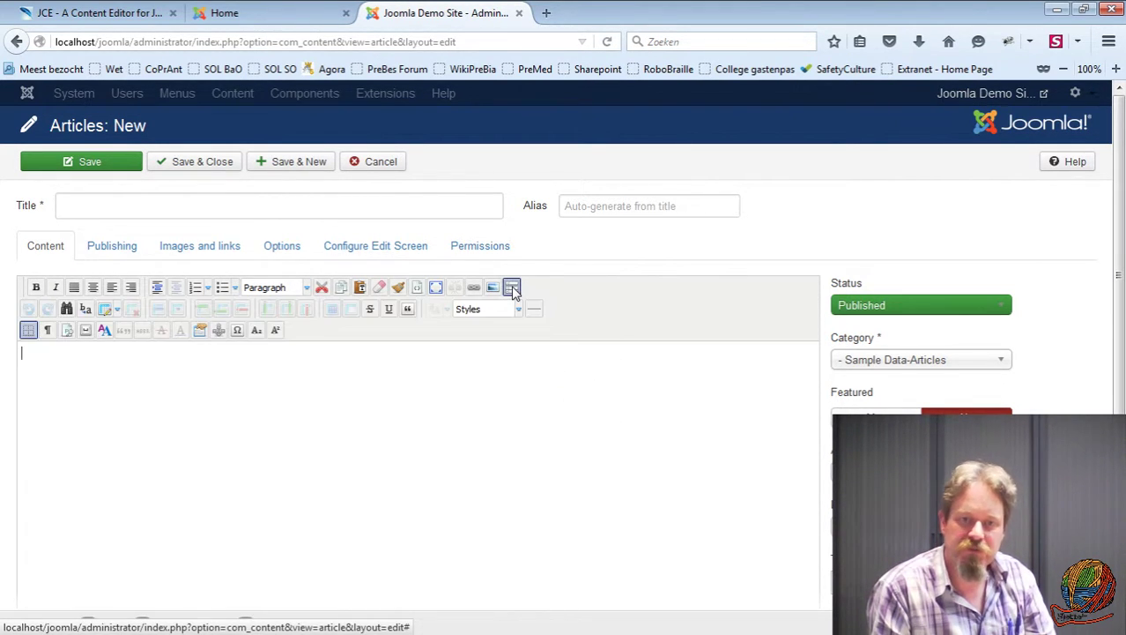
left_click(435, 288)
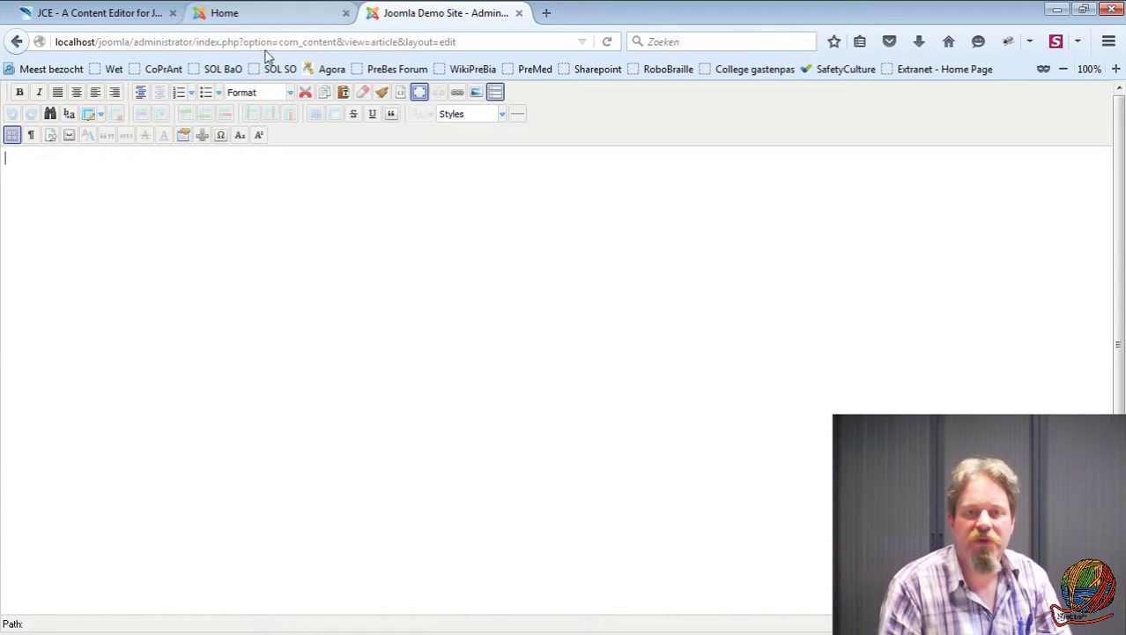
left_click(251, 242)
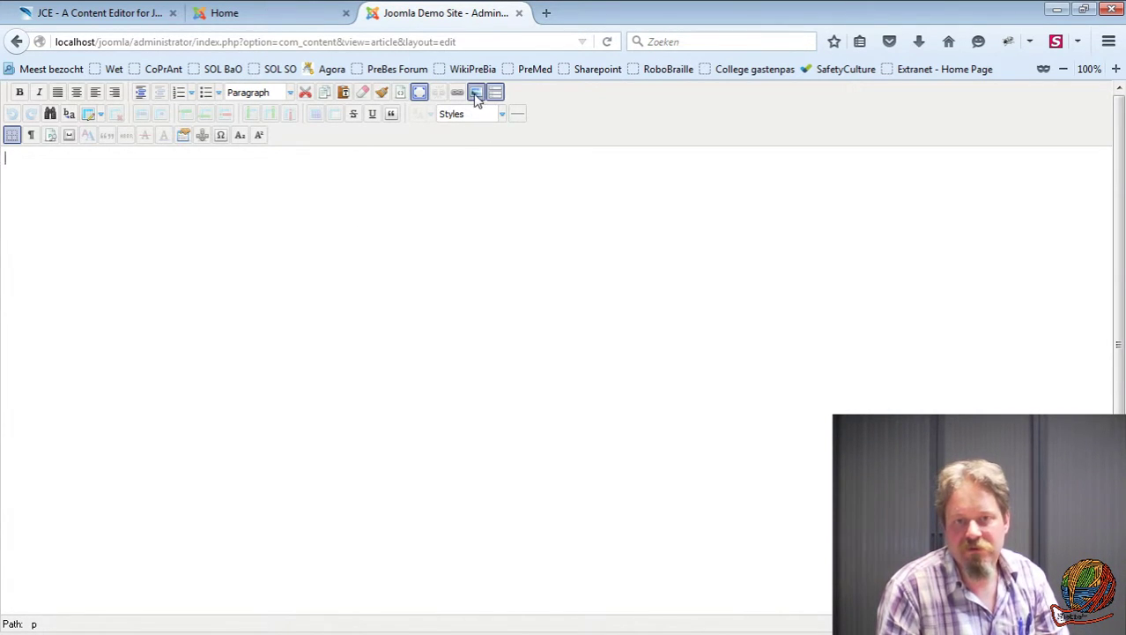
View the article's source code editor, return to the normal editor view and cancel the new article.
left_click(401, 95)
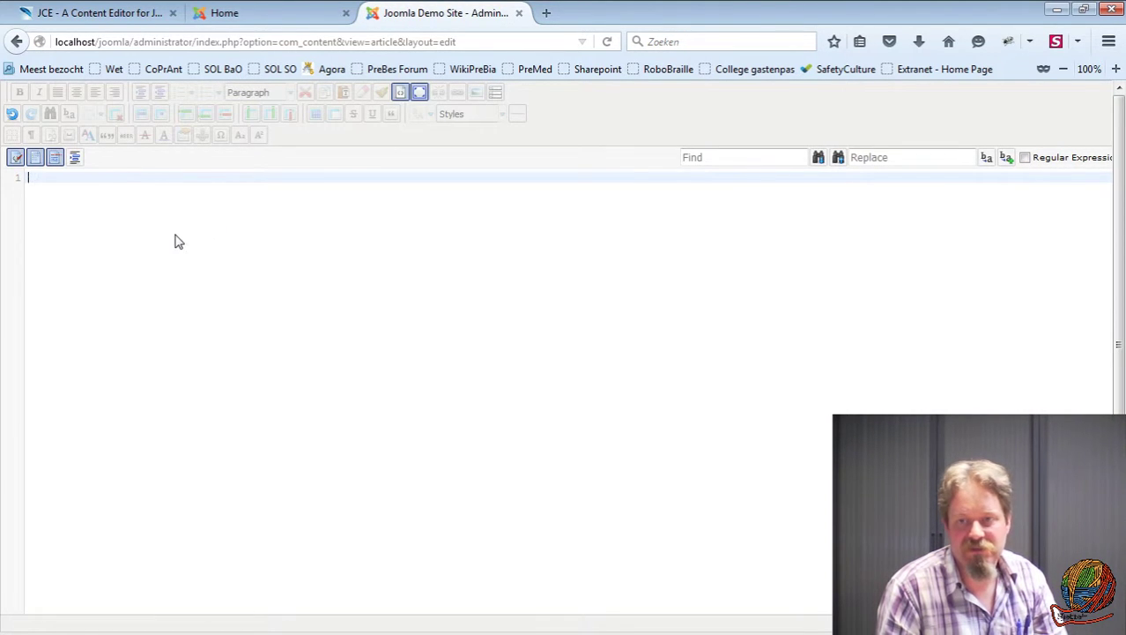
left_click(401, 91)
left_click(420, 92)
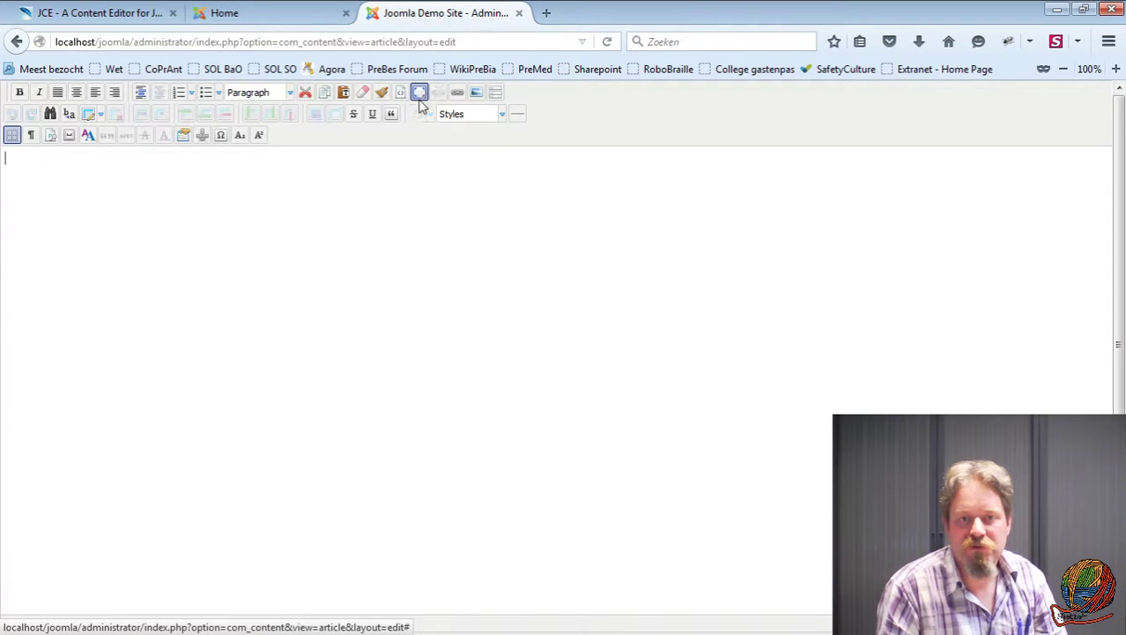
left_click(361, 164)
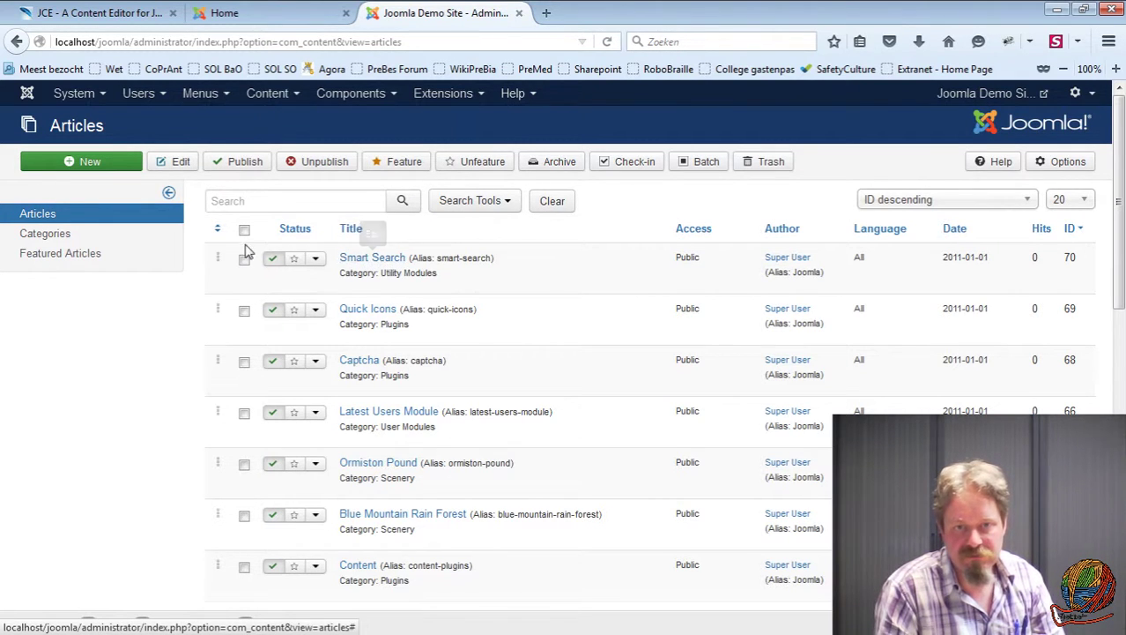
Open the Smart Search article, inspect its source code and close the article.
left_click(351, 263)
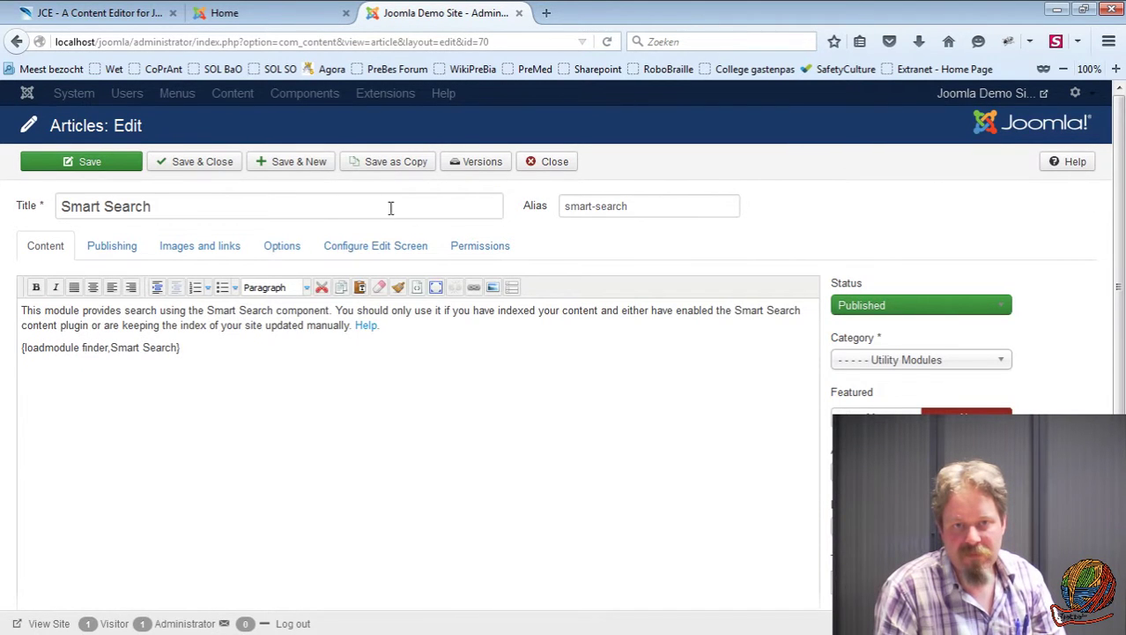
left_click(417, 286)
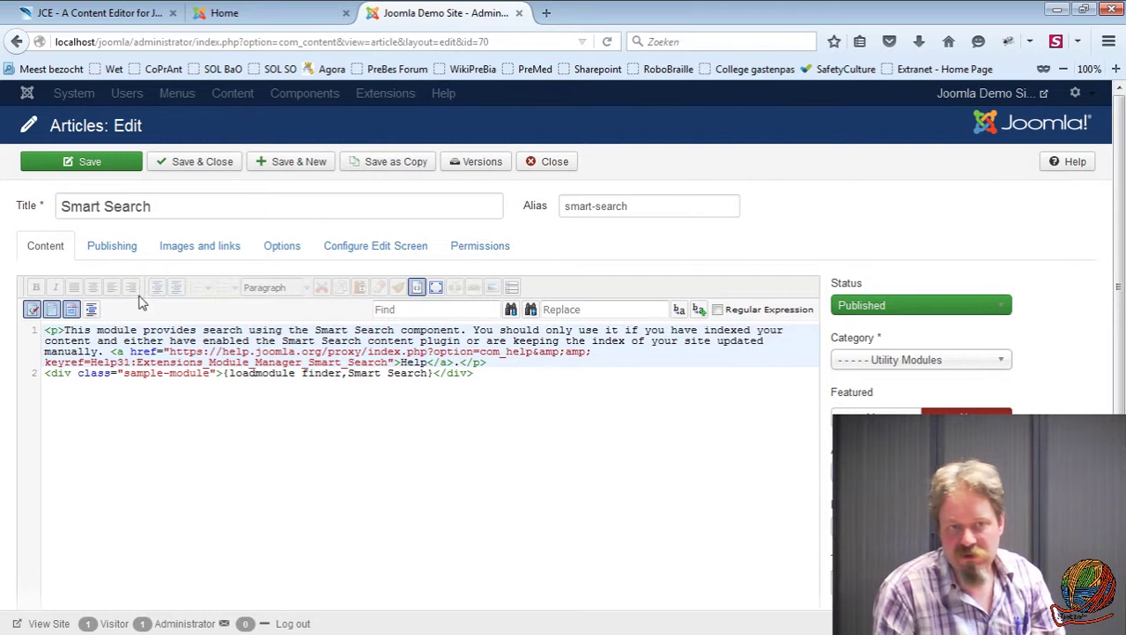
left_click(528, 161)
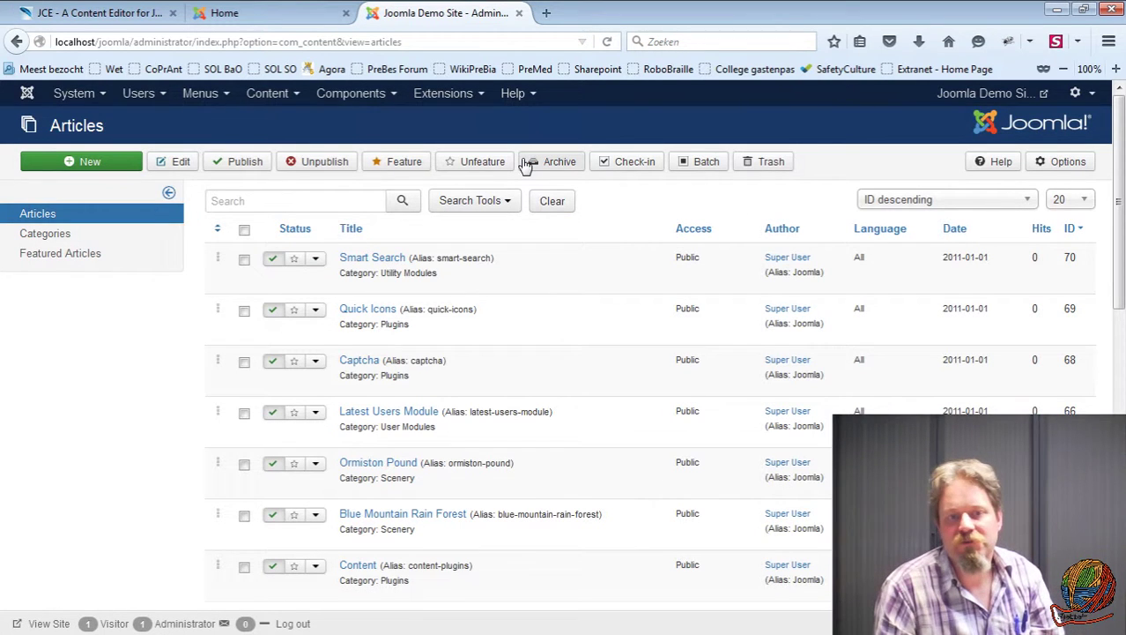
Export the Power User profile from the JCE Editor Profiles and save it as the file jce_profile_2016_05_03.xml.
left_click(340, 94)
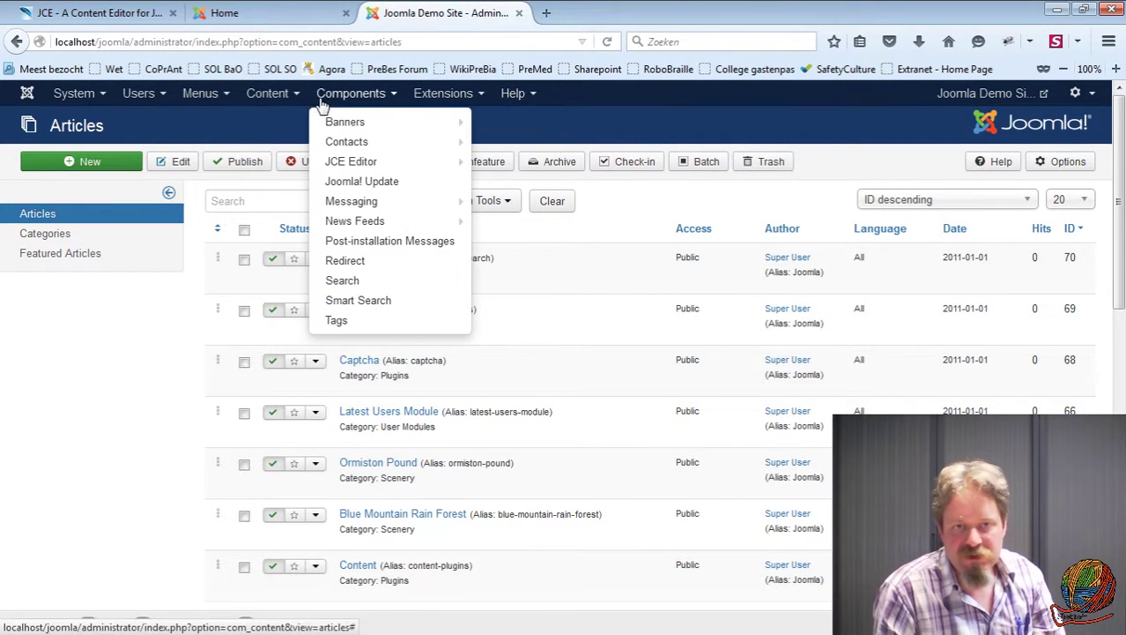
left_click(344, 164)
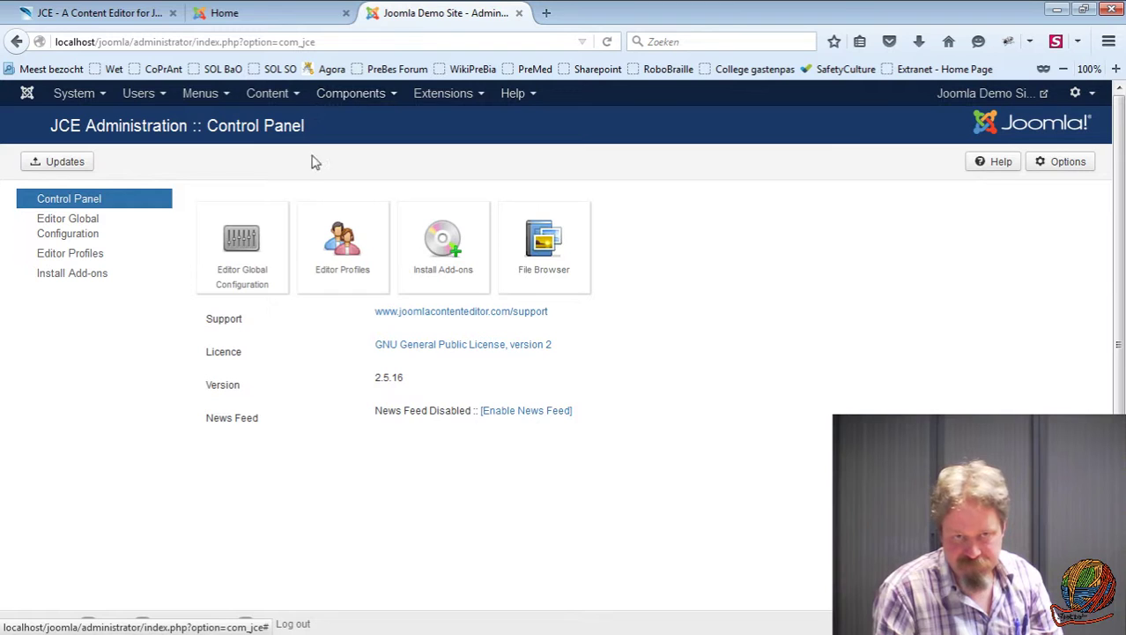
left_click(342, 252)
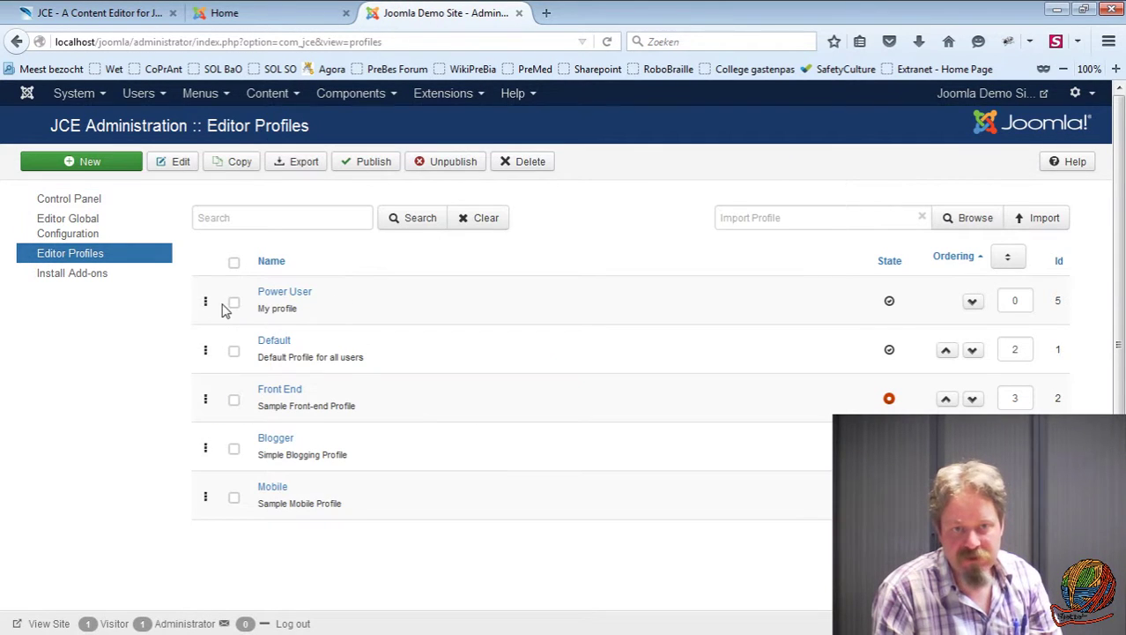
left_click(235, 304)
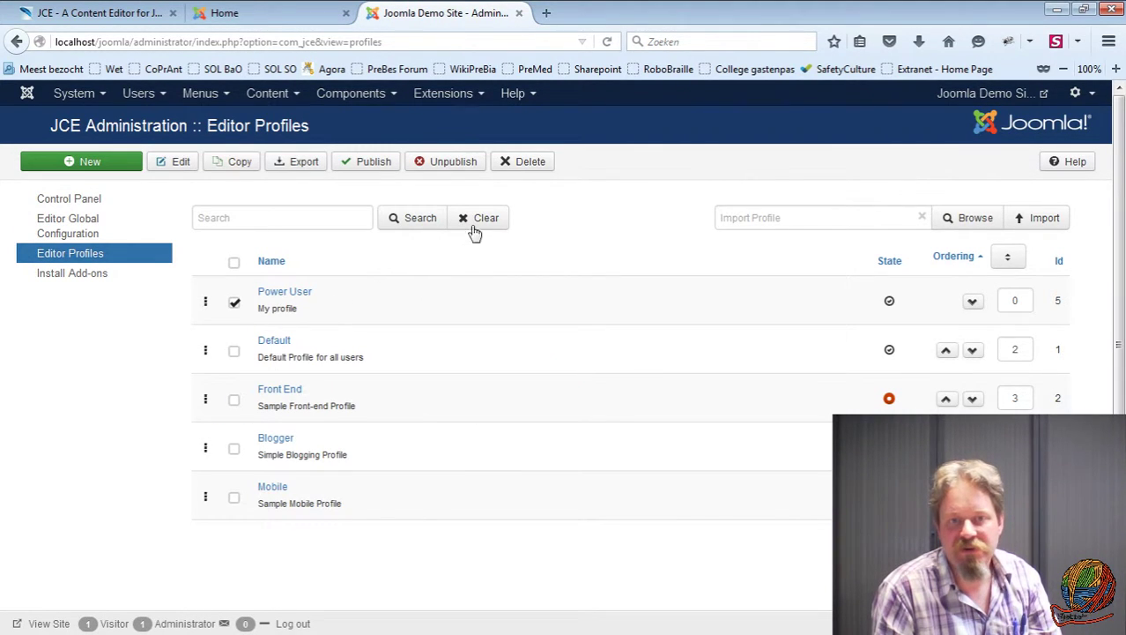
left_click(287, 165)
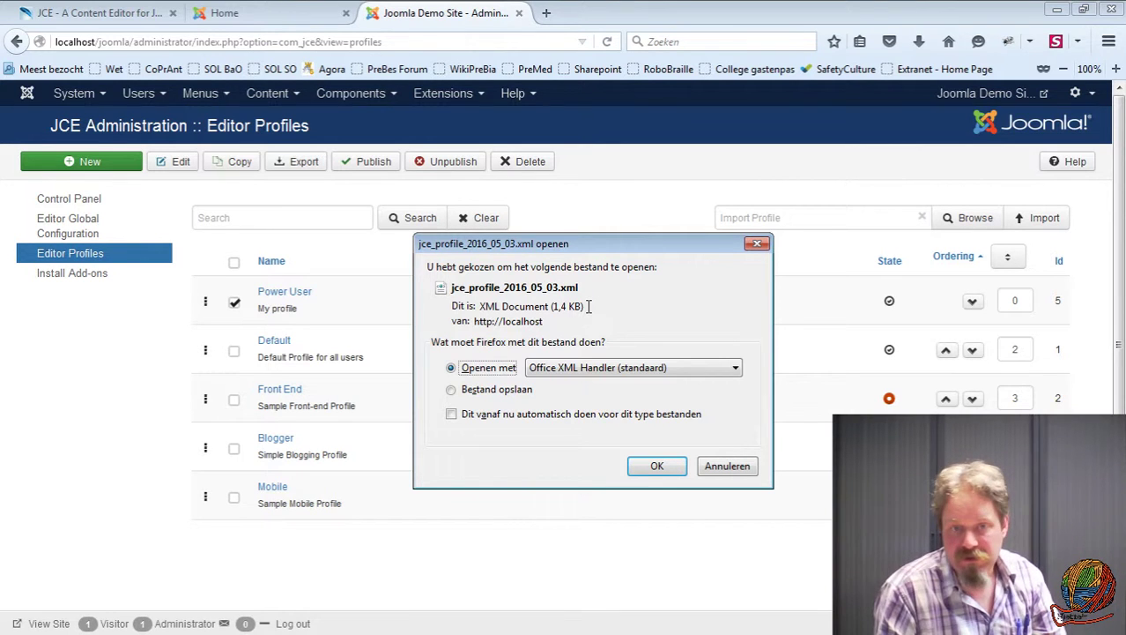
left_click(462, 390)
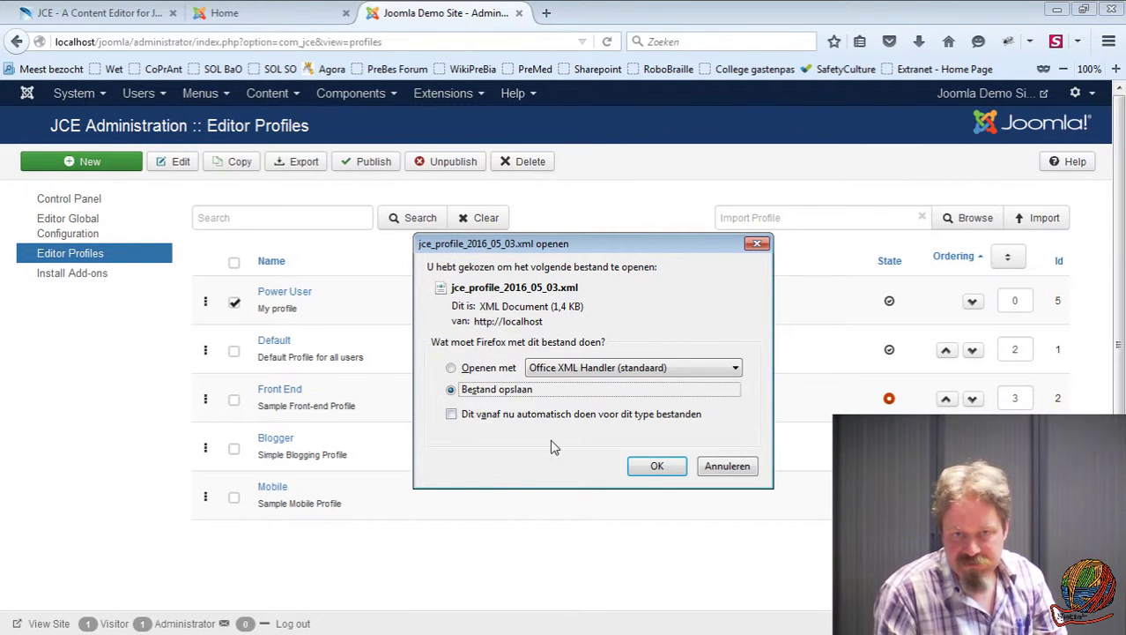
left_click(660, 466)
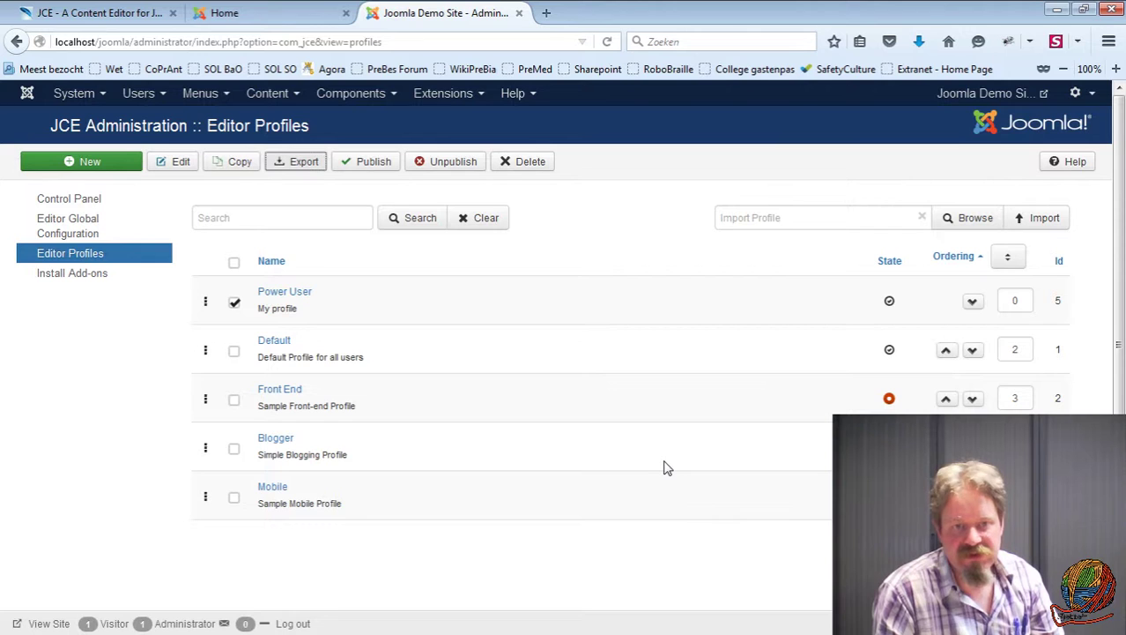